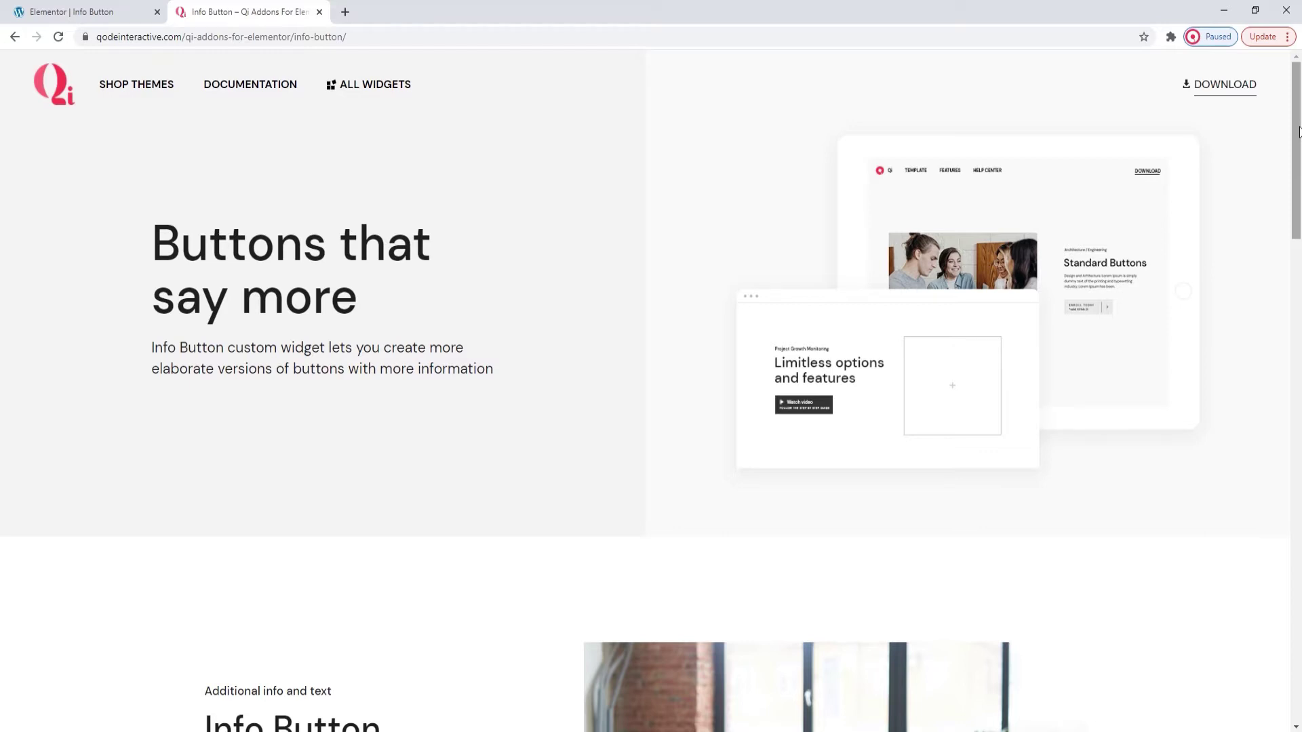
Scroll the Info Button demo down to Layouts & Types, then return to the Elementor editor.
{"action": "left_click_drag", "start_coordinate": [1298, 132], "coordinate": [1300, 369]}
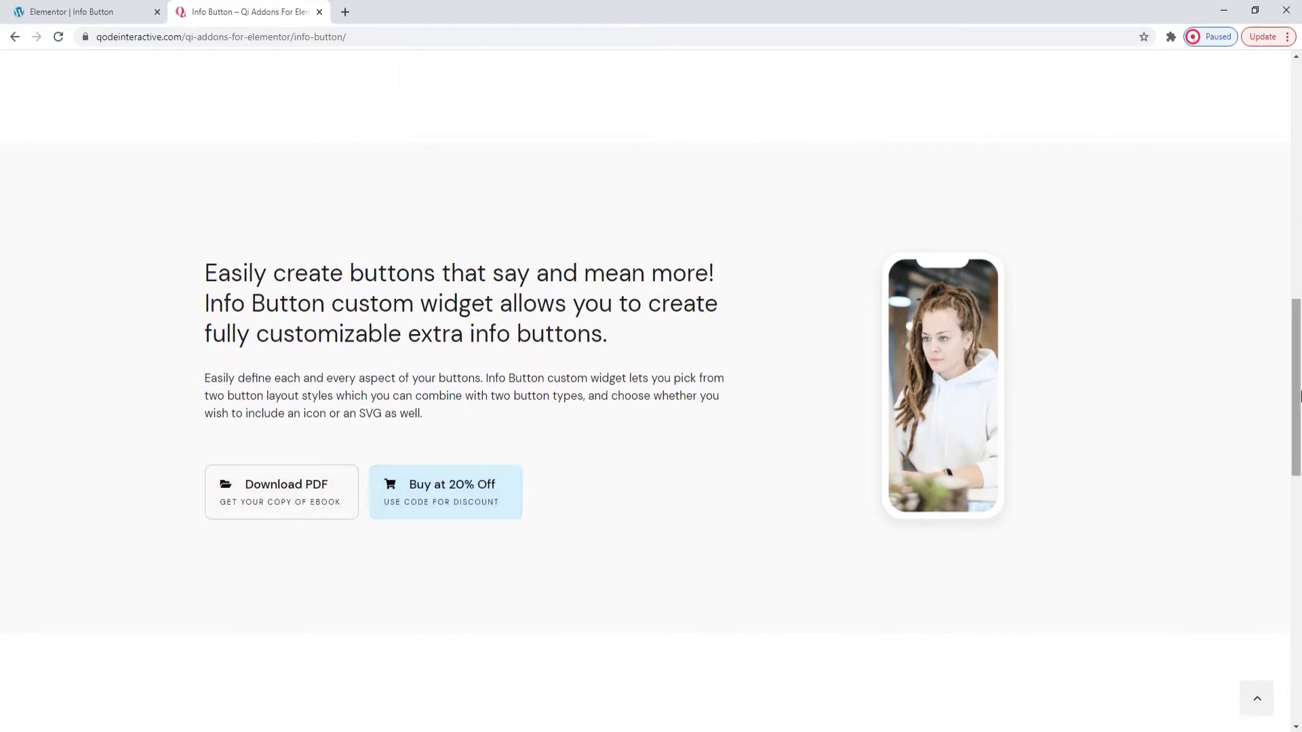
{"action": "left_click_drag", "start_coordinate": [1299, 388], "coordinate": [1299, 542]}
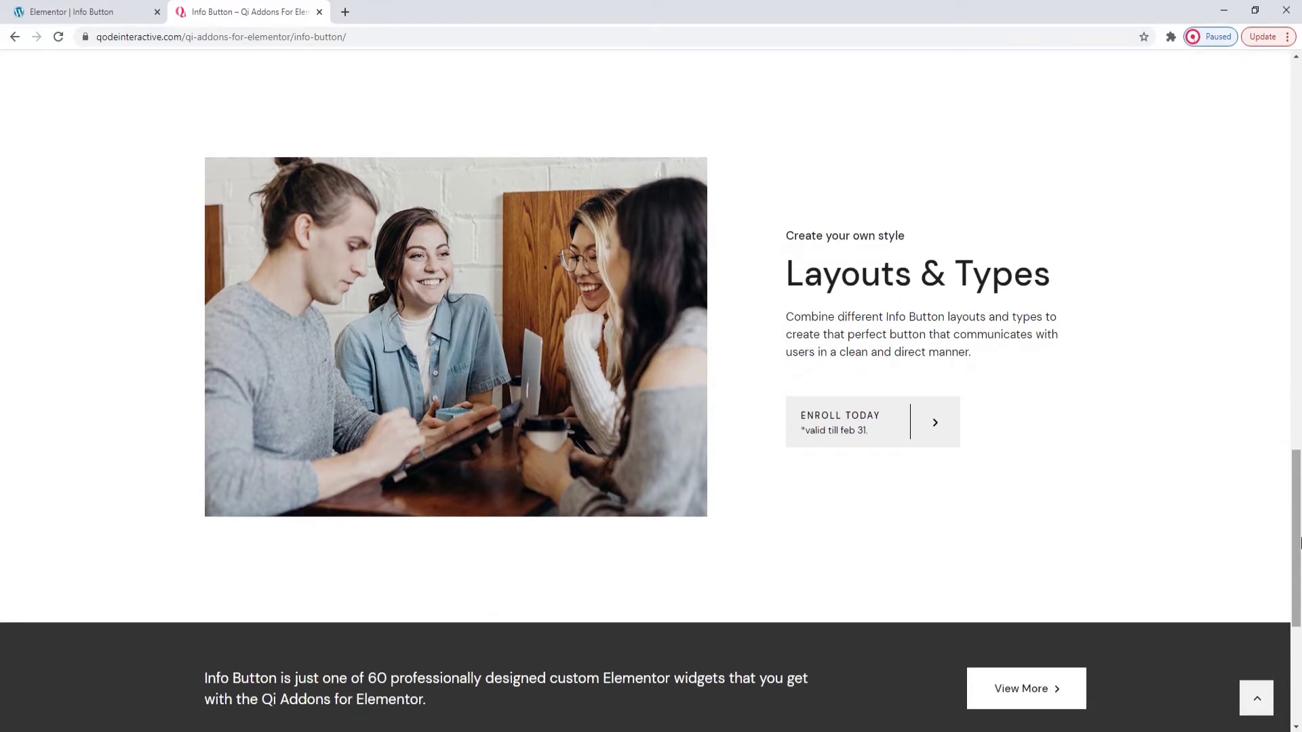
{"action": "left_click", "coordinate": [93, 8]}
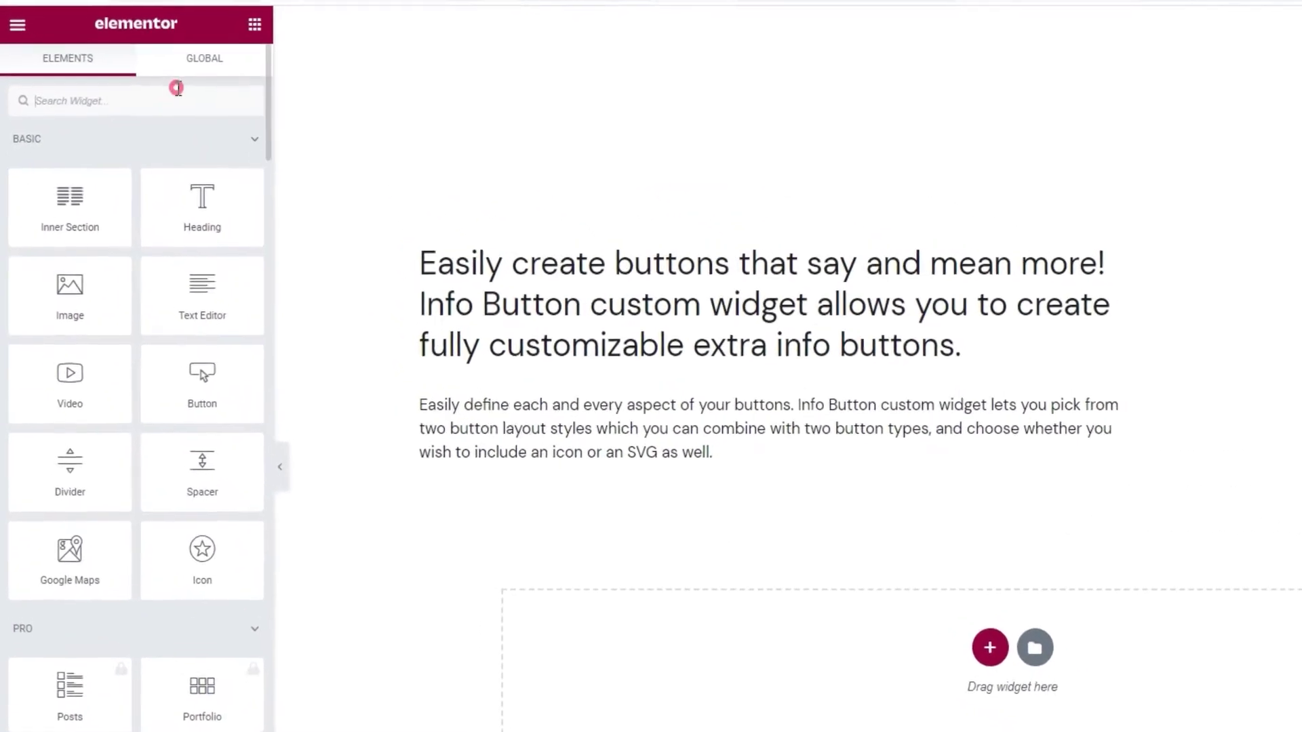
Search widgets for 'info butt' and drop the Info Button widget below the page text.
{"action": "left_click", "coordinate": [185, 85]}
{"action": "type", "text": "info butt"}
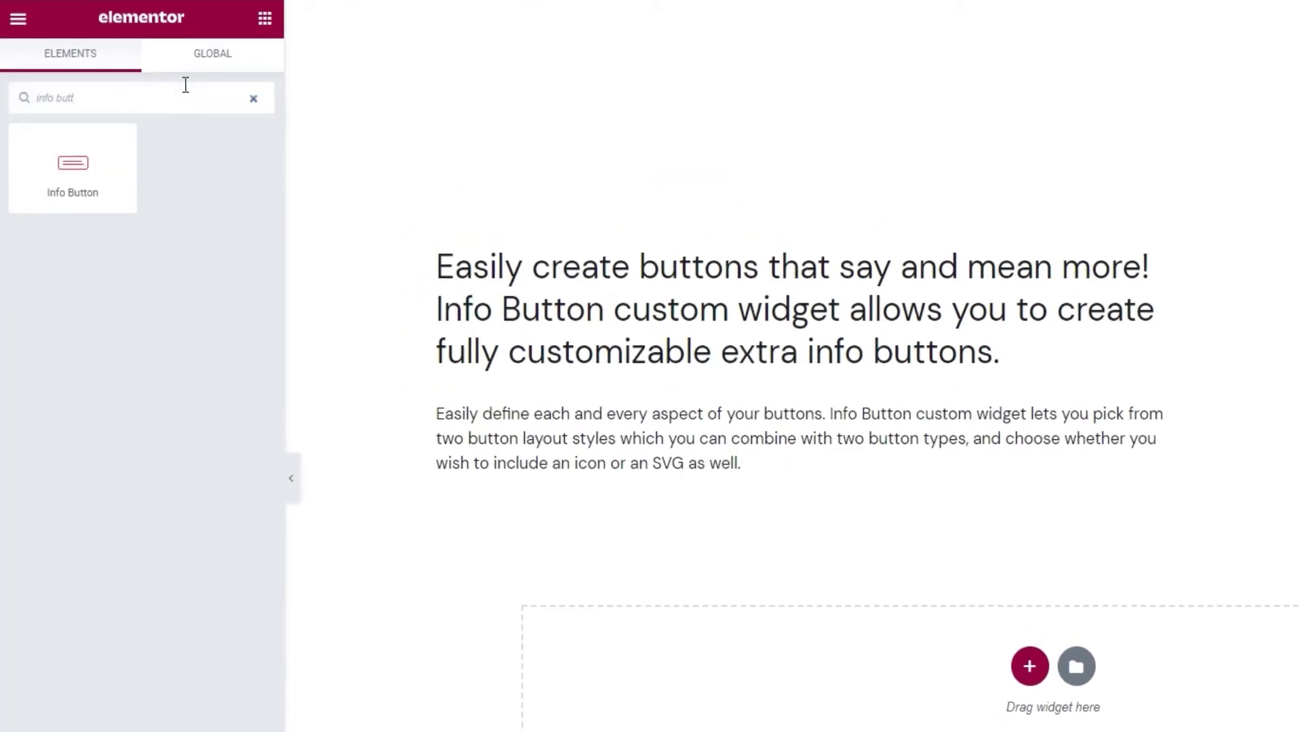
{"action": "left_click_drag", "start_coordinate": [81, 160], "coordinate": [498, 509]}
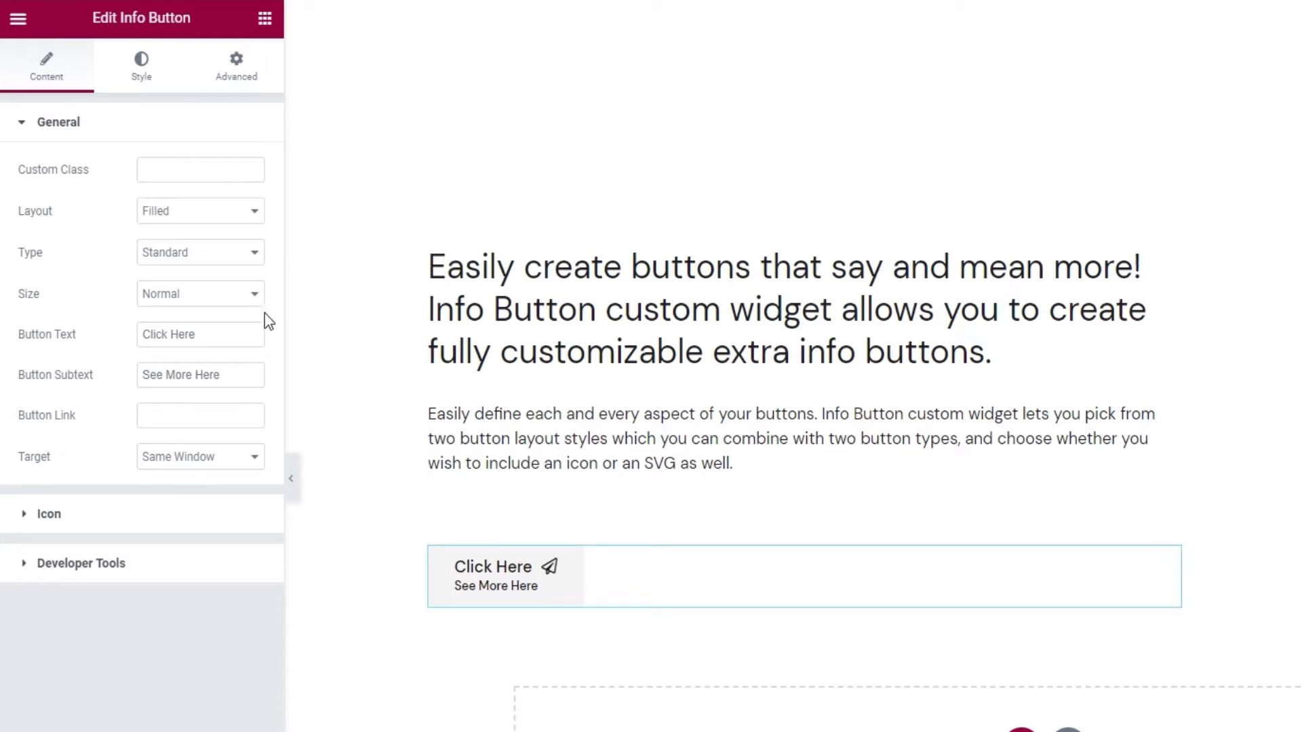
Set the layout to Outlined and keep the Standard type after trying Icon Boxed.
{"action": "left_click", "coordinate": [202, 221]}
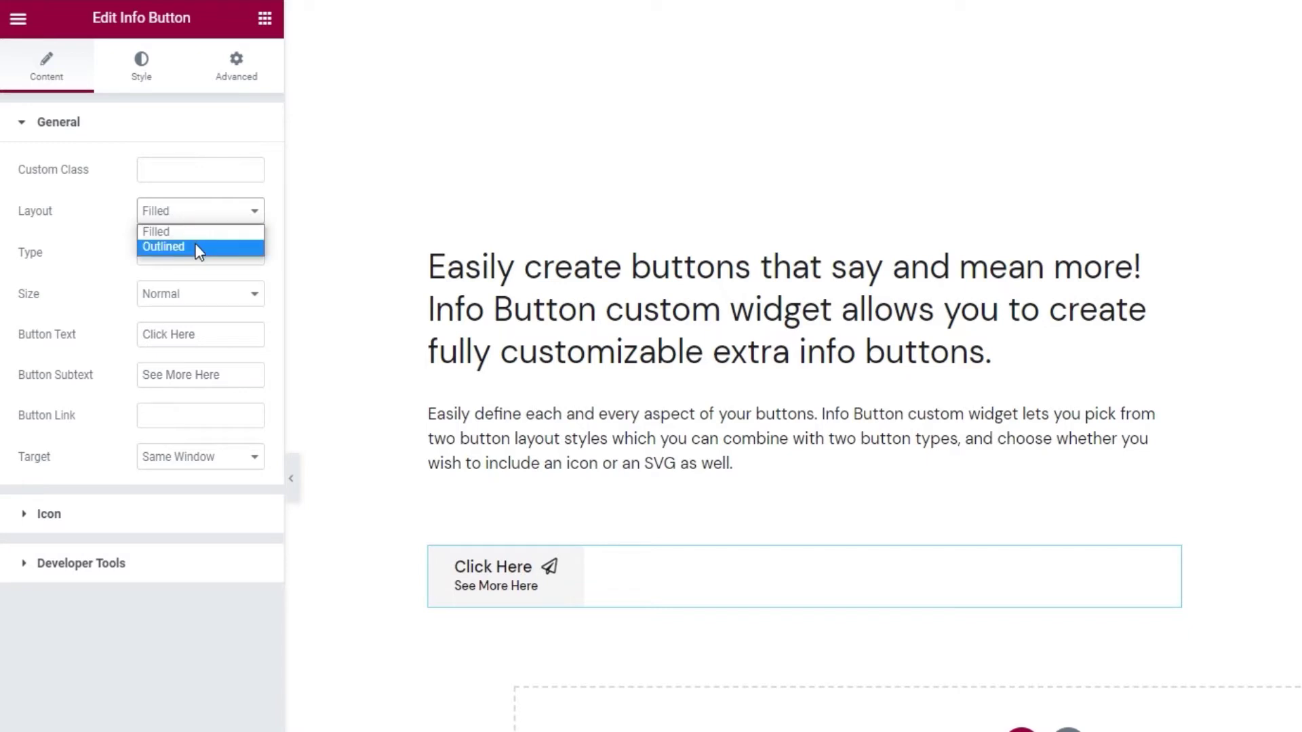
{"action": "left_click", "coordinate": [198, 248]}
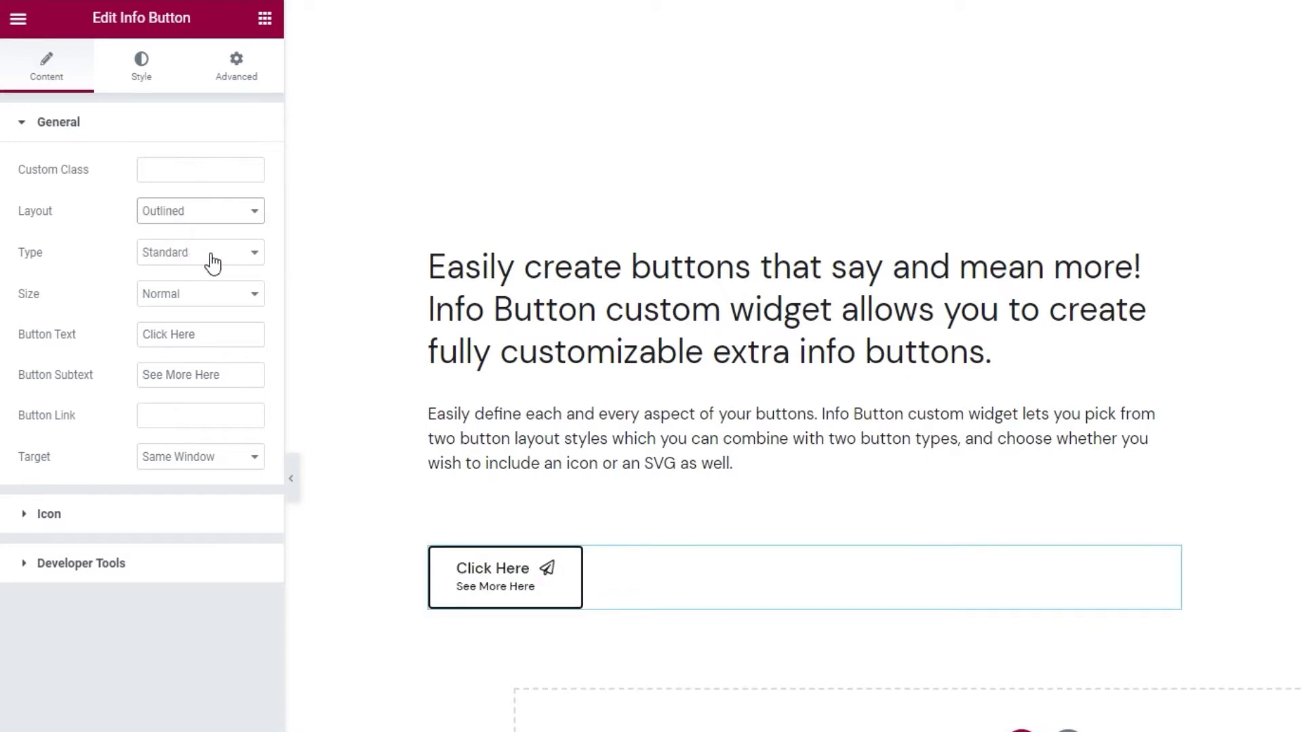
{"action": "left_click", "coordinate": [213, 262]}
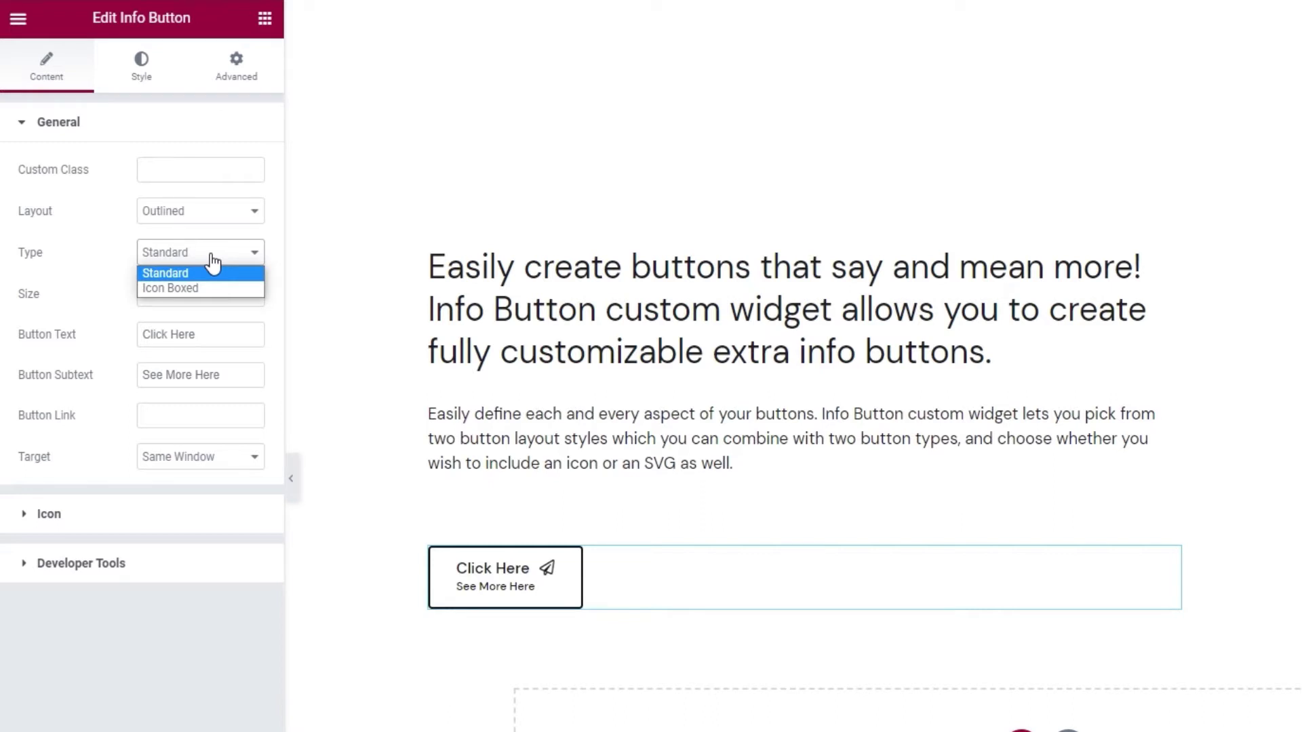
{"action": "left_click", "coordinate": [206, 287]}
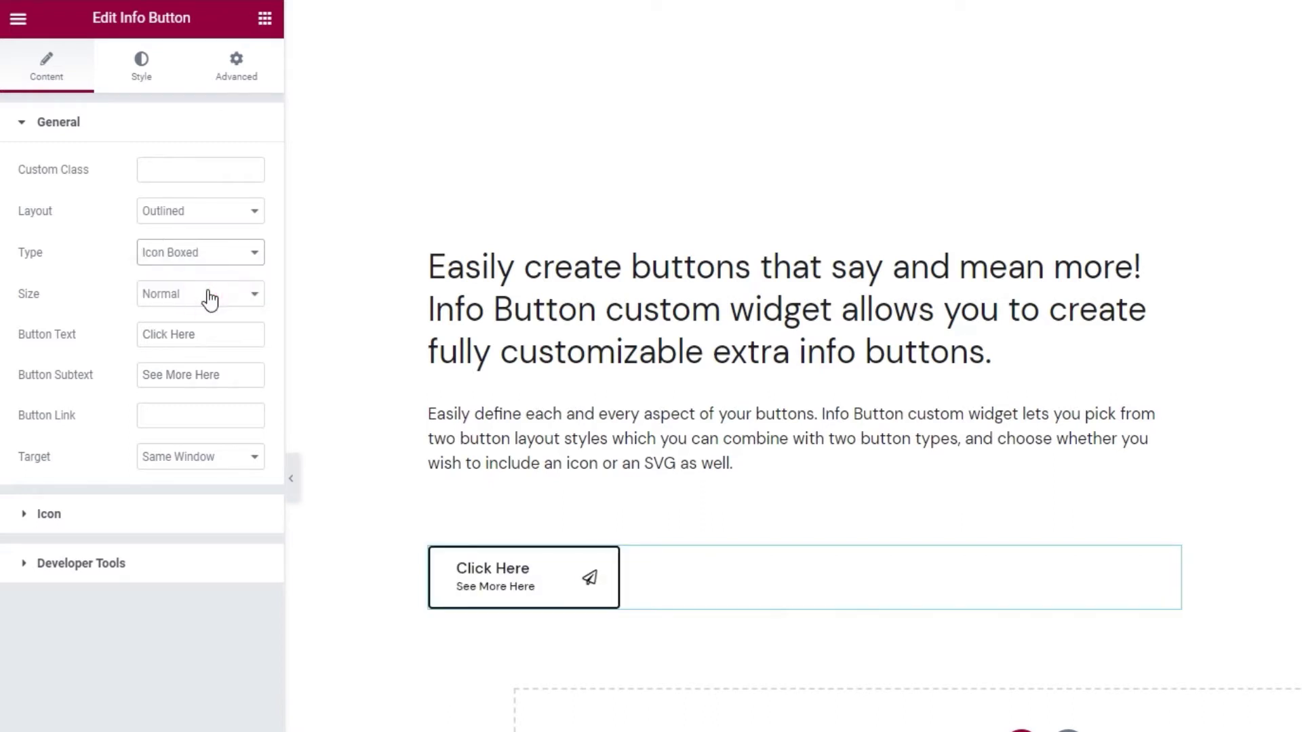
{"action": "left_click", "coordinate": [197, 255]}
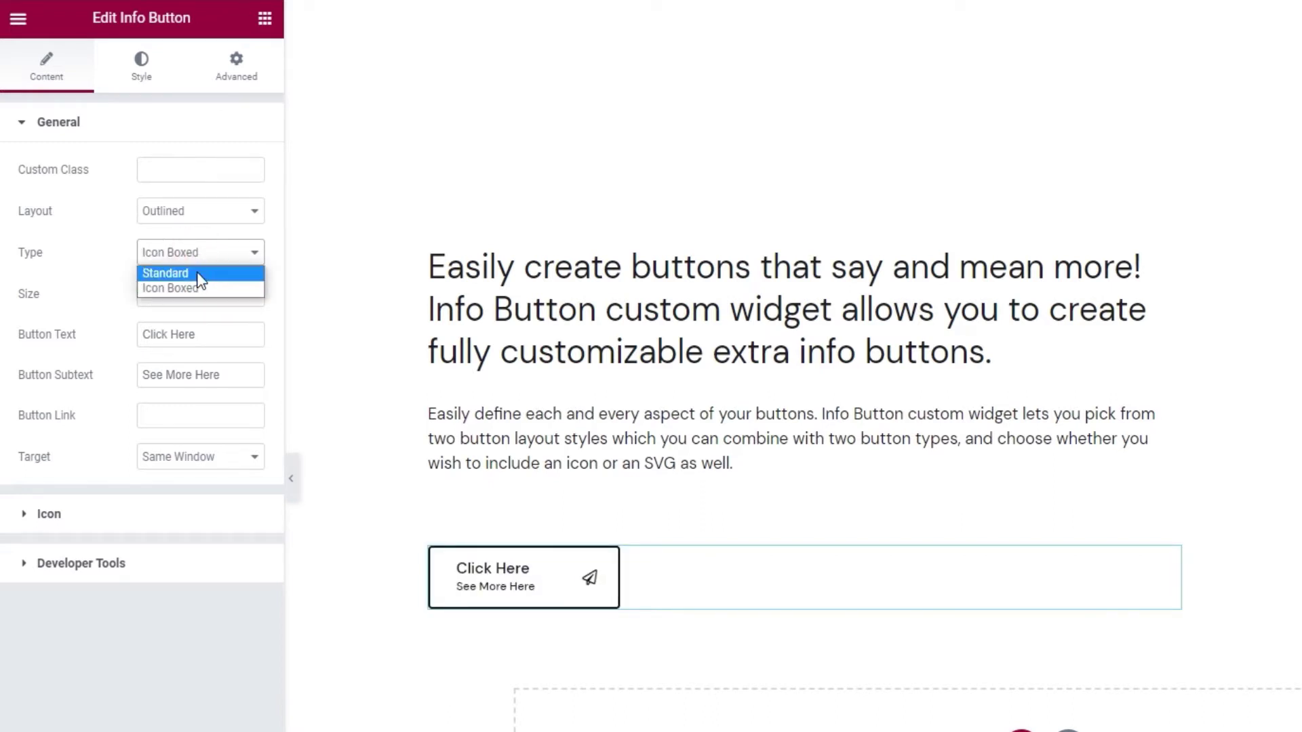
{"action": "left_click", "coordinate": [201, 274]}
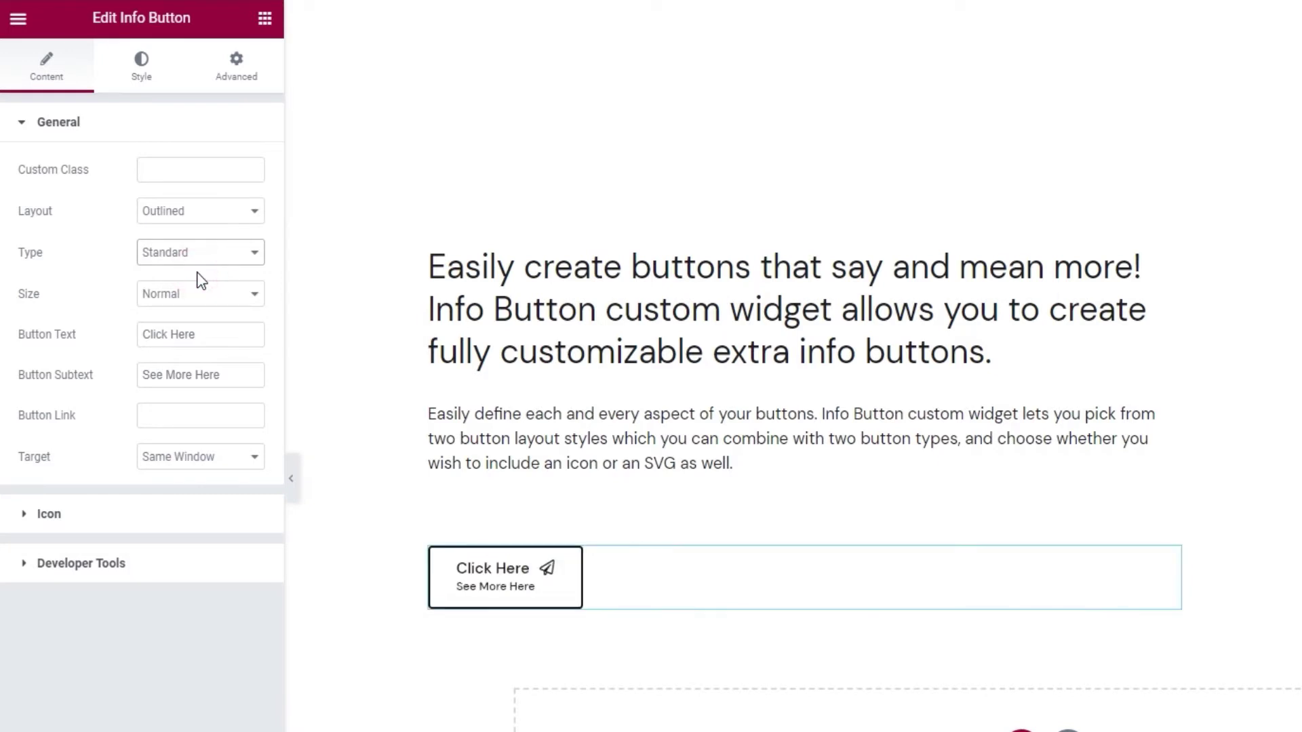
Try Small, Large and Full Width sizes, then settle on Normal size.
{"action": "left_click", "coordinate": [190, 297]}
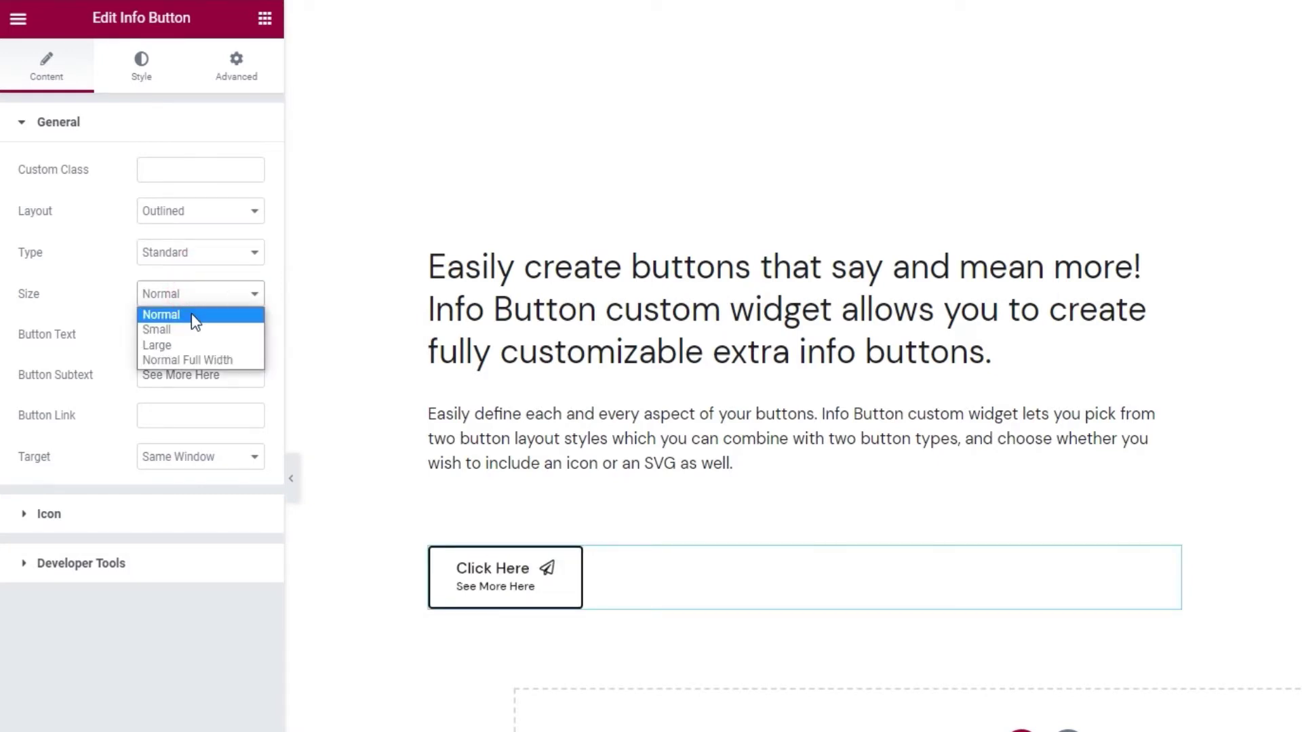
{"action": "left_click", "coordinate": [189, 330]}
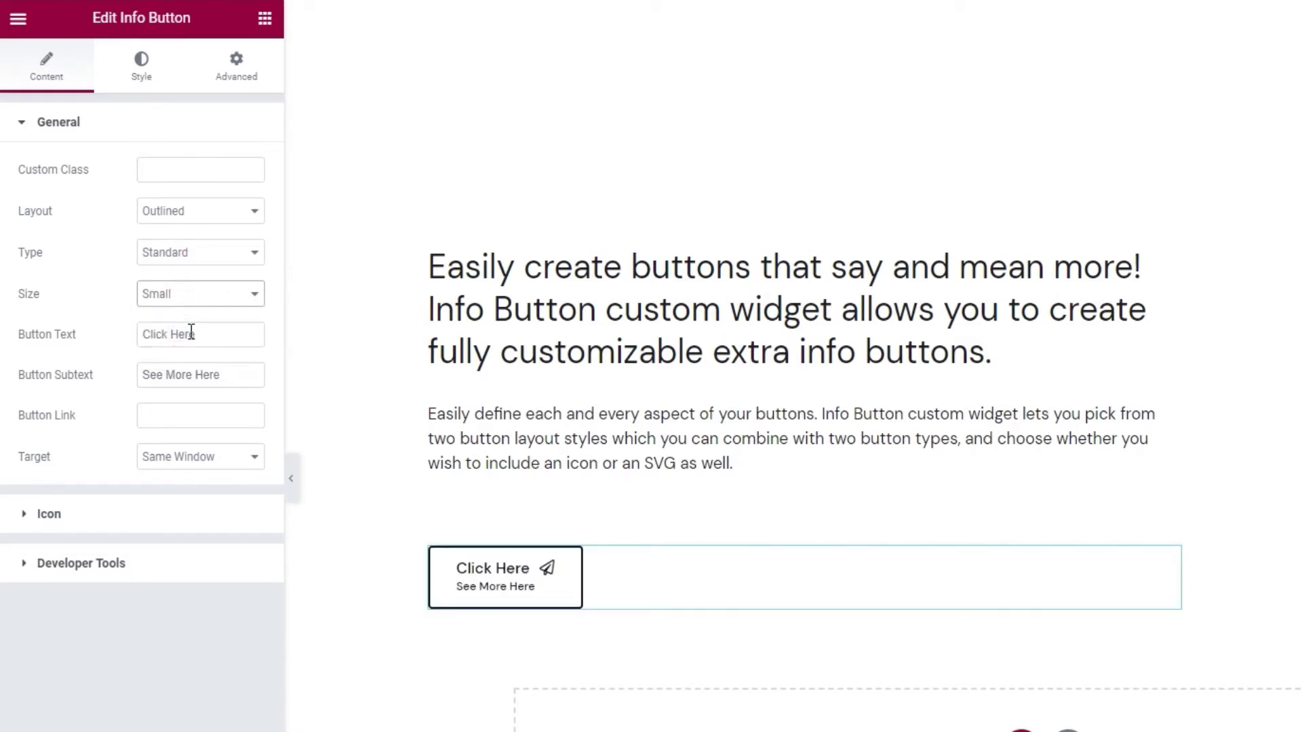
{"action": "left_click", "coordinate": [186, 293]}
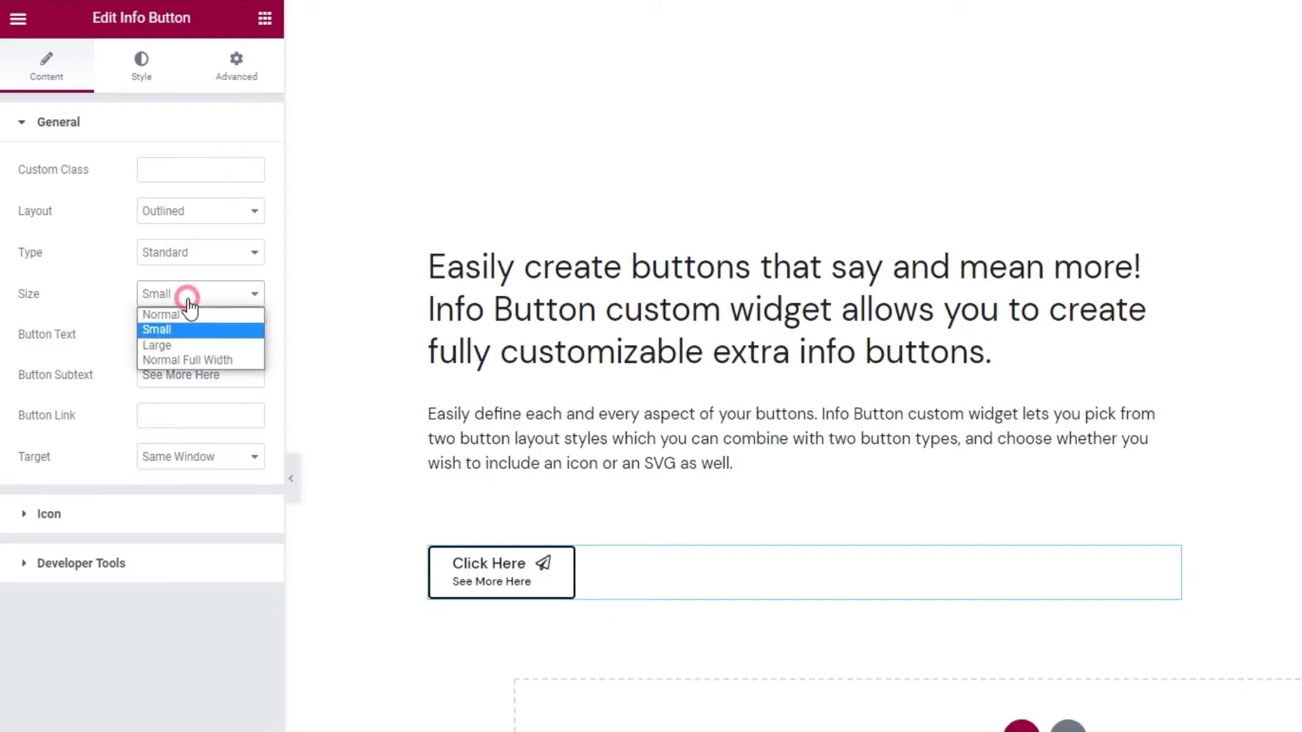
{"action": "left_click", "coordinate": [193, 343]}
{"action": "left_click", "coordinate": [194, 299]}
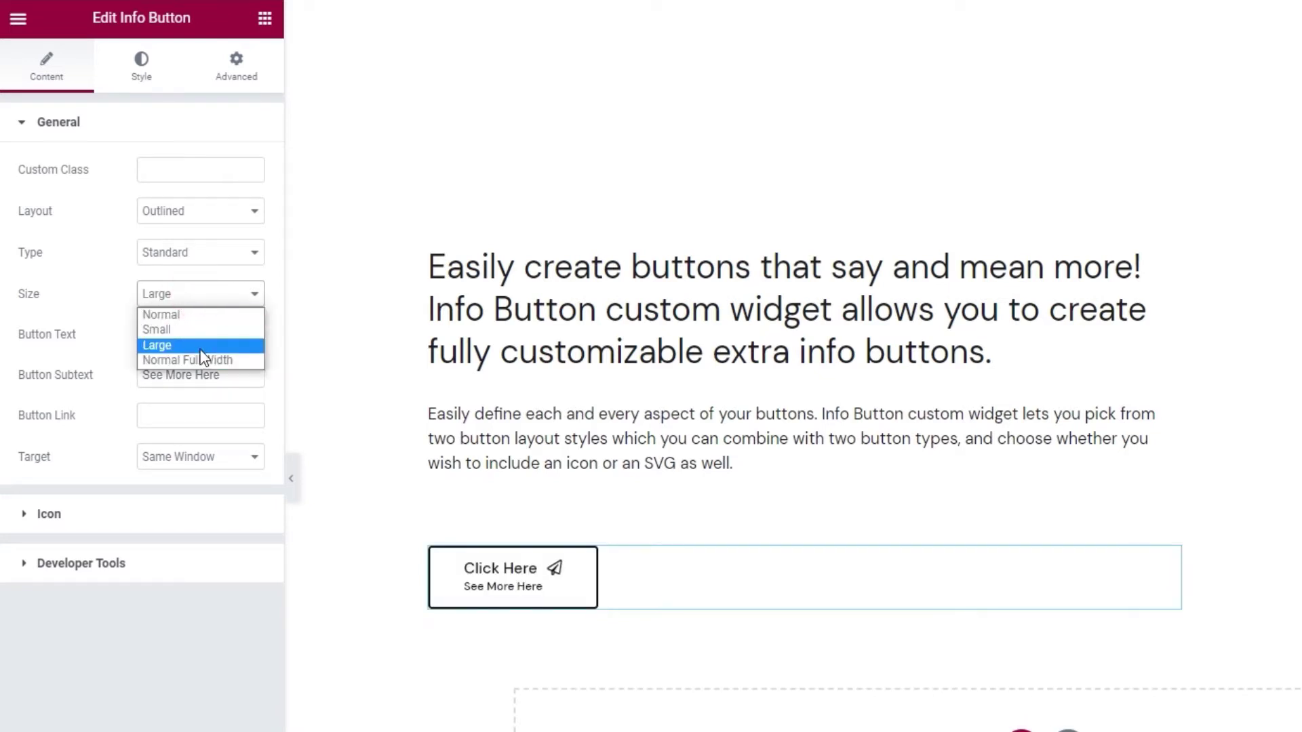
{"action": "left_click", "coordinate": [200, 355]}
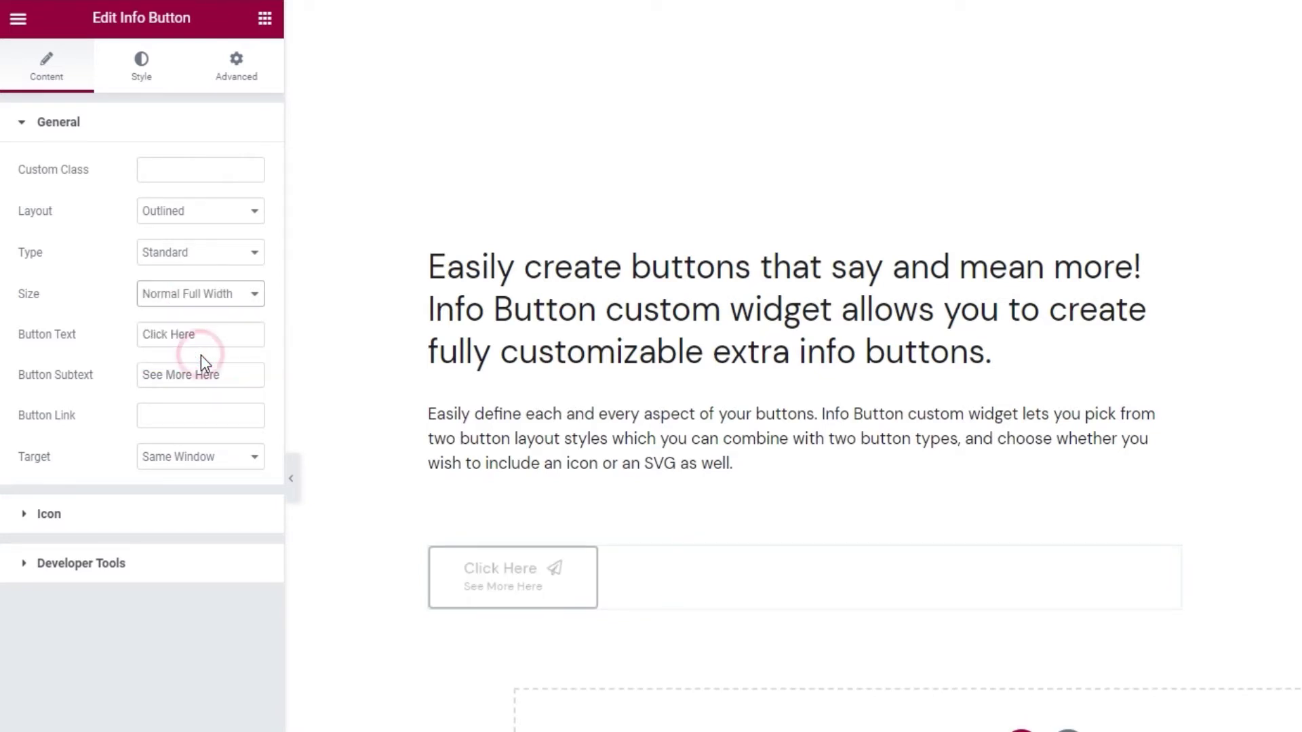
{"action": "left_click", "coordinate": [196, 298]}
{"action": "left_click", "coordinate": [197, 316]}
Change the button text to 'Download PDF' and the subtext to 'Get your copy of ebook'.
{"action": "triple_click", "coordinate": [173, 334]}
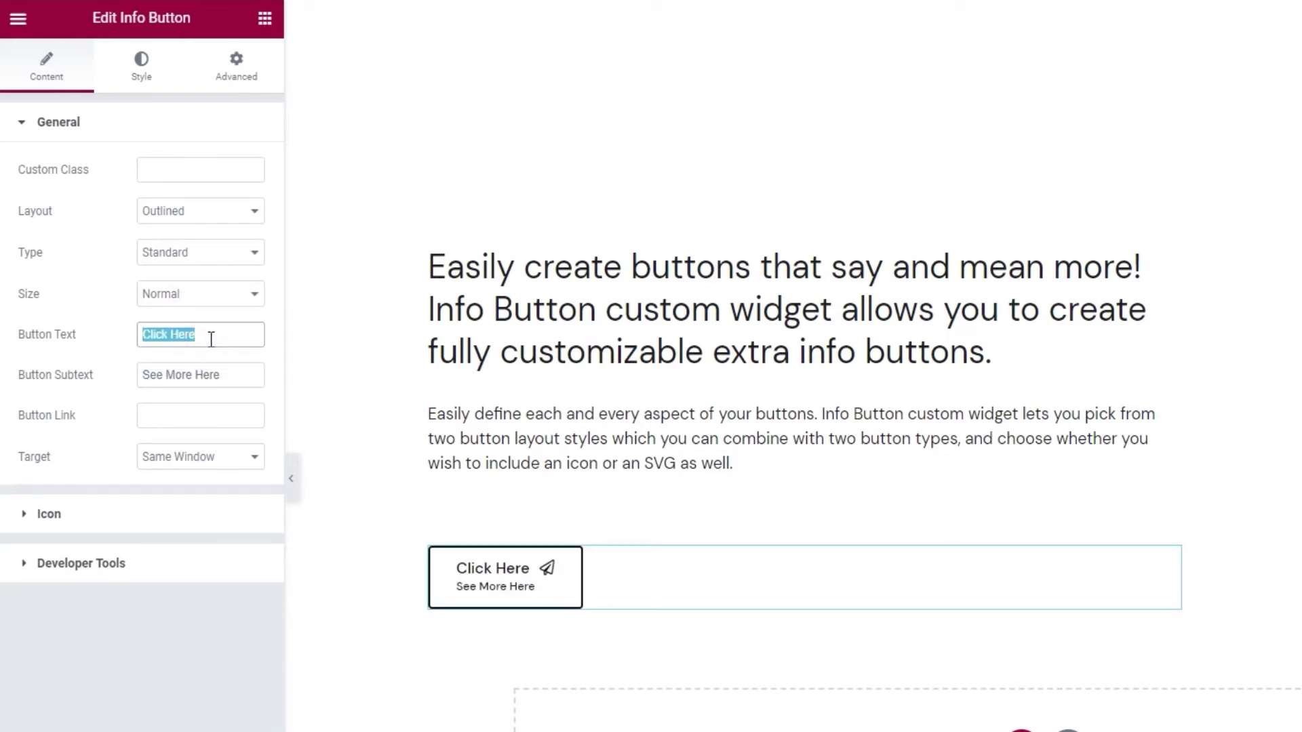
{"action": "type", "text": "Download PDF"}
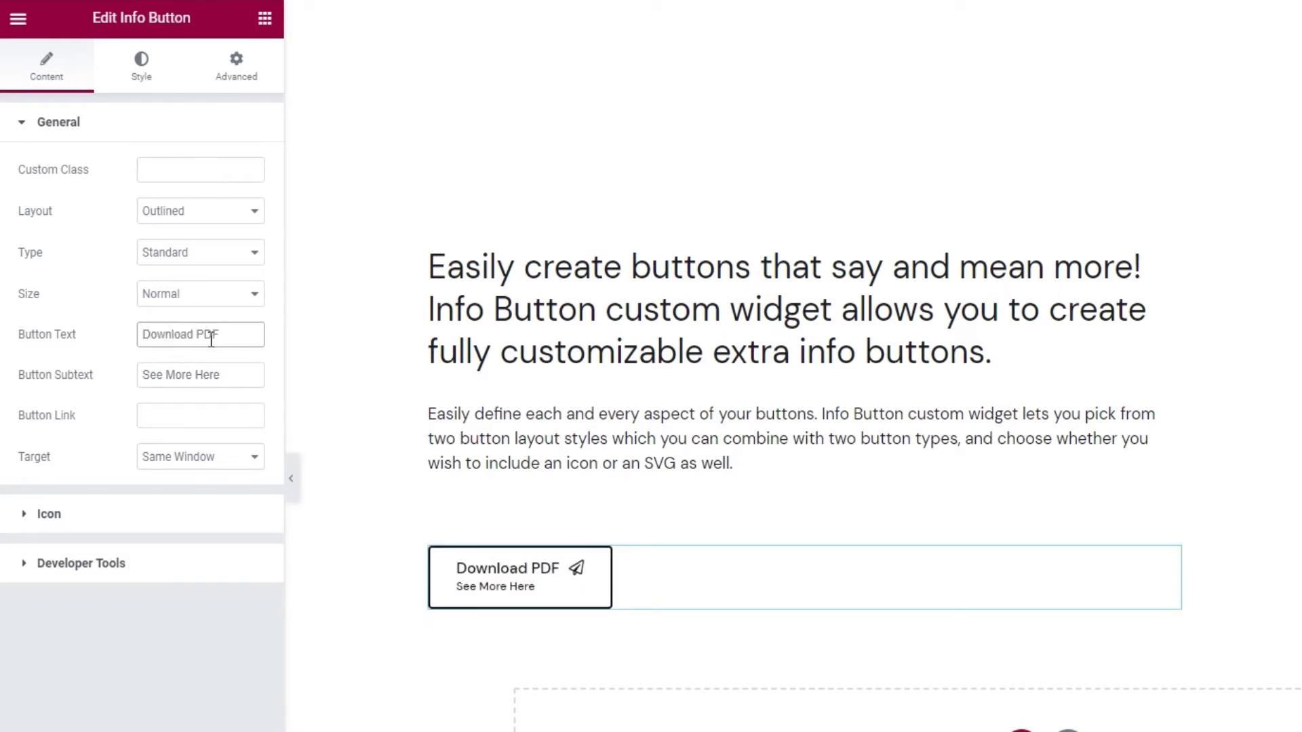
{"action": "left_click_drag", "start_coordinate": [230, 370], "coordinate": [139, 378]}
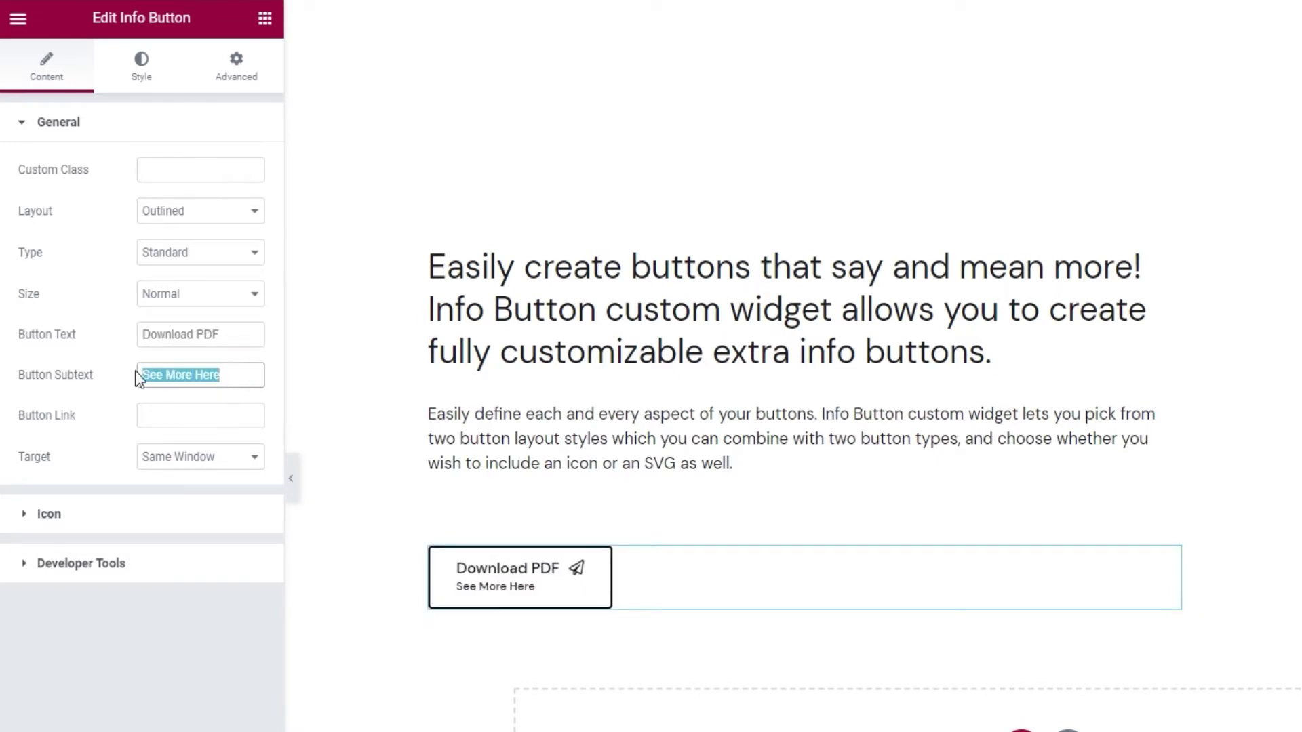
{"action": "type", "text": "G"}
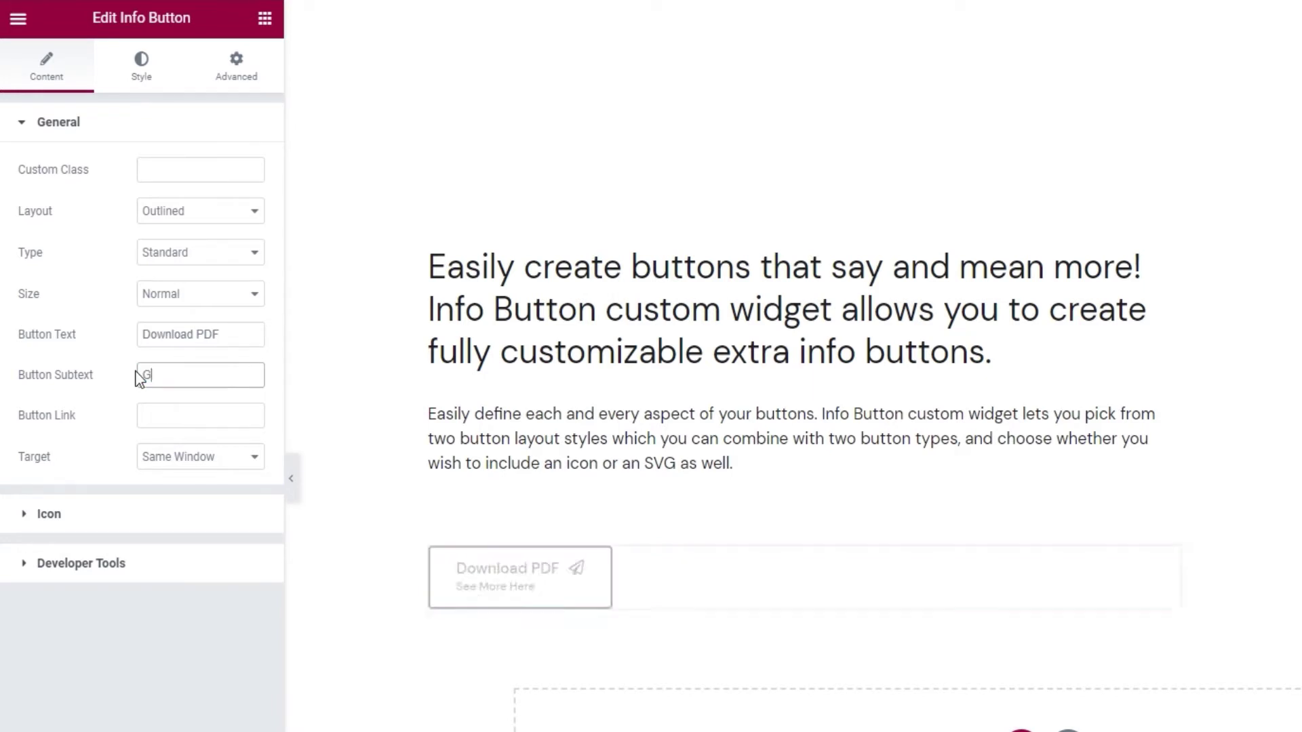
{"action": "type", "text": "et your copy of ebook"}
Set the button link to '#', opening in the same window.
{"action": "left_click", "coordinate": [160, 416]}
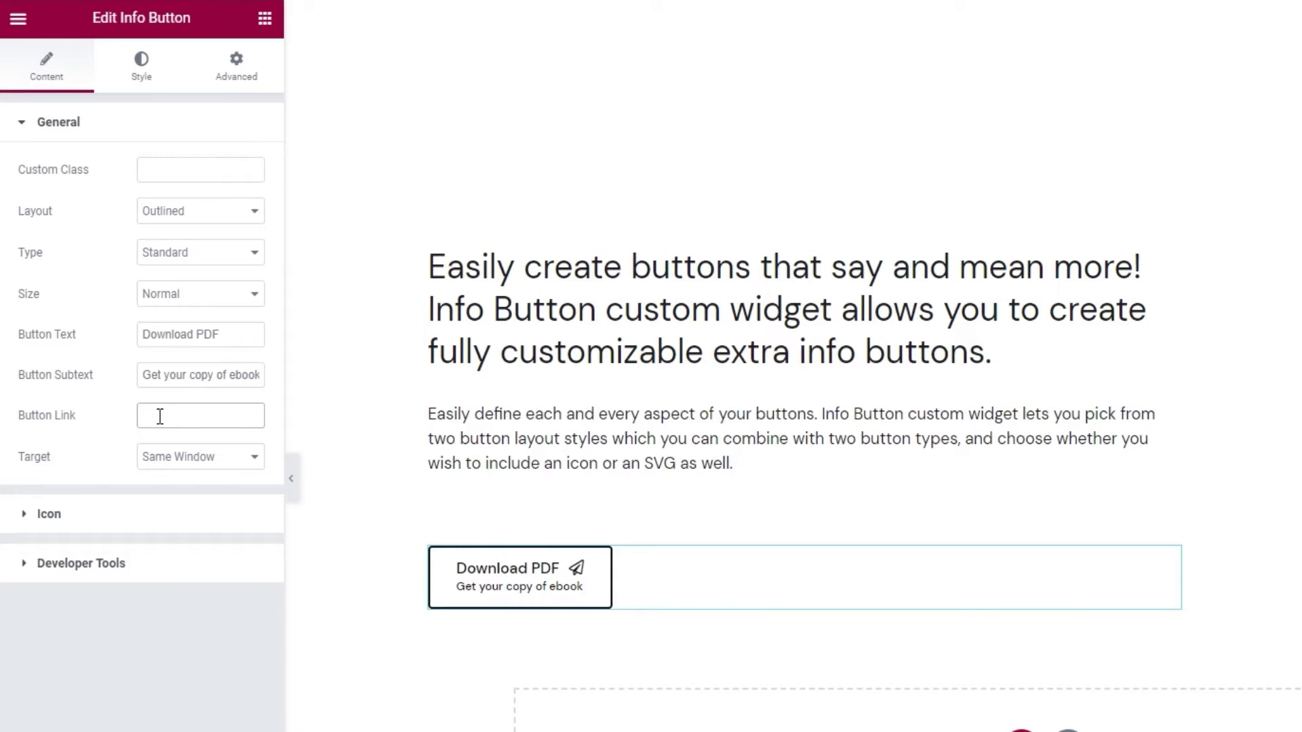
{"action": "type", "text": "#"}
{"action": "left_click", "coordinate": [181, 461]}
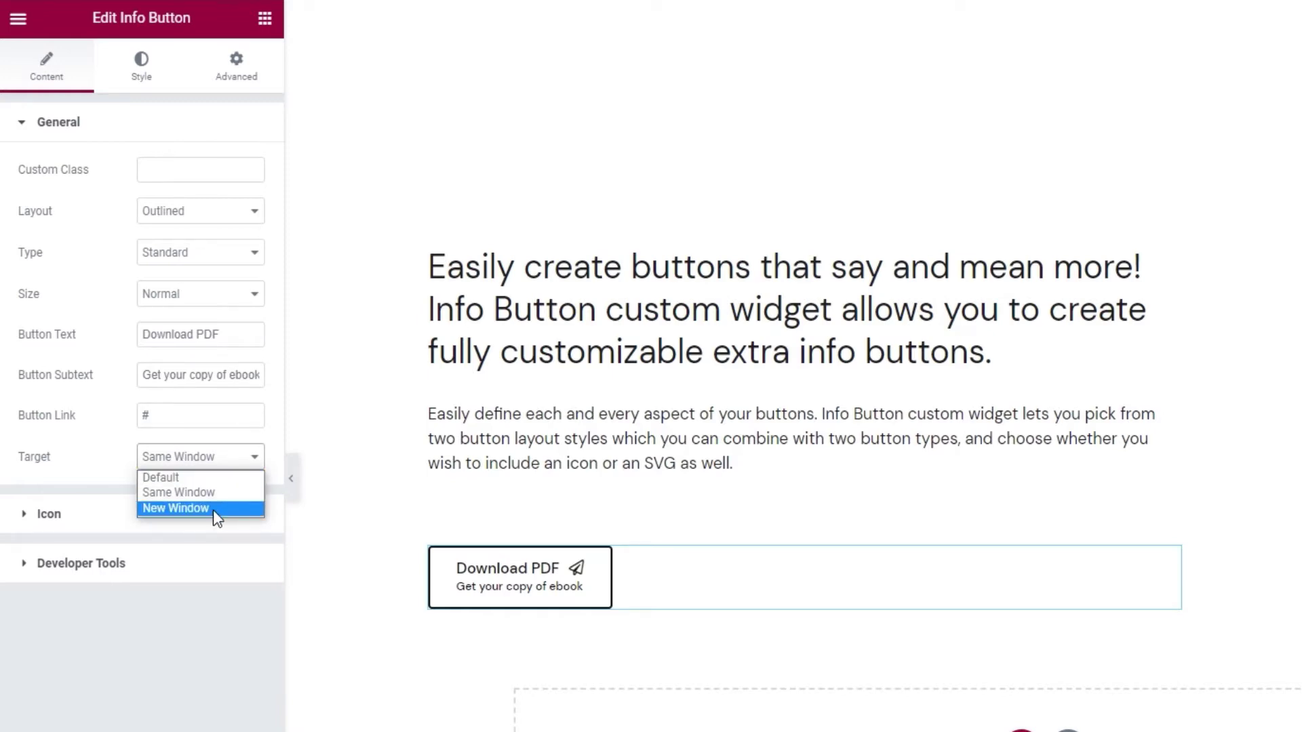
{"action": "left_click", "coordinate": [191, 455]}
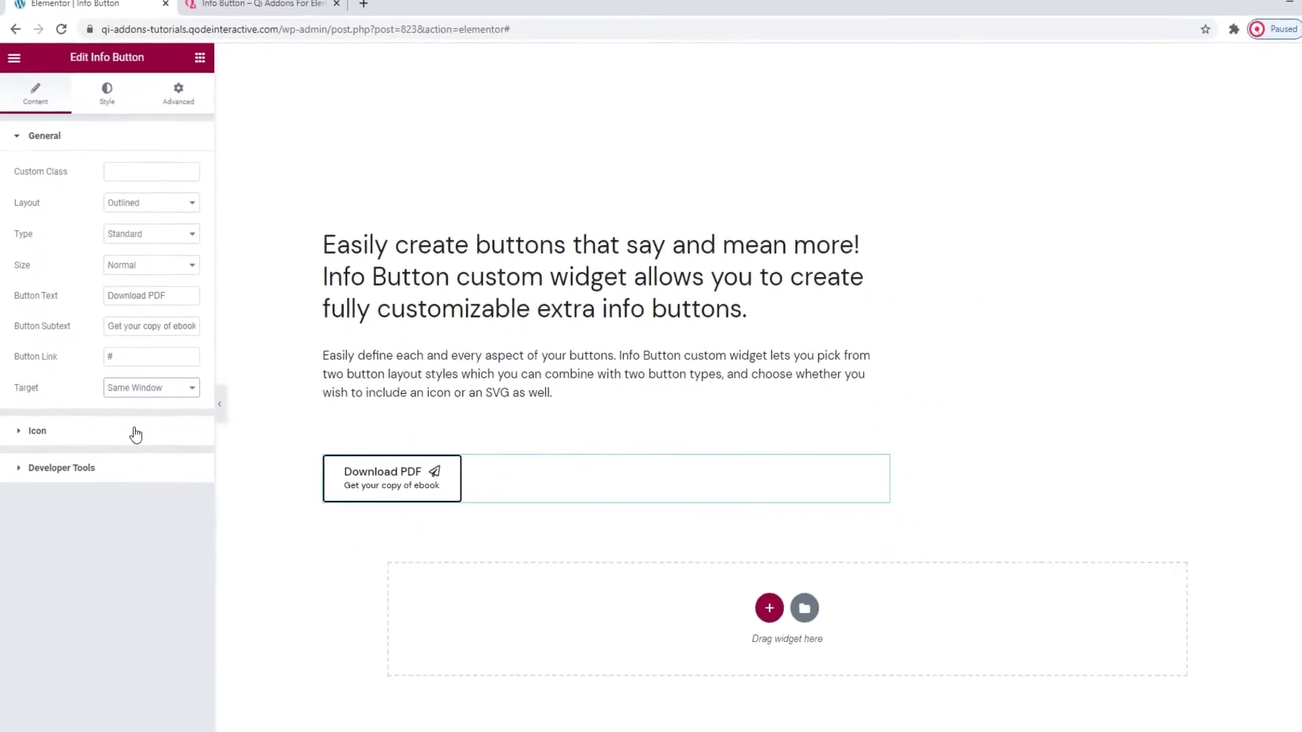
Replace the button icon with the open-folder icon from the icon library.
{"action": "left_click", "coordinate": [167, 499]}
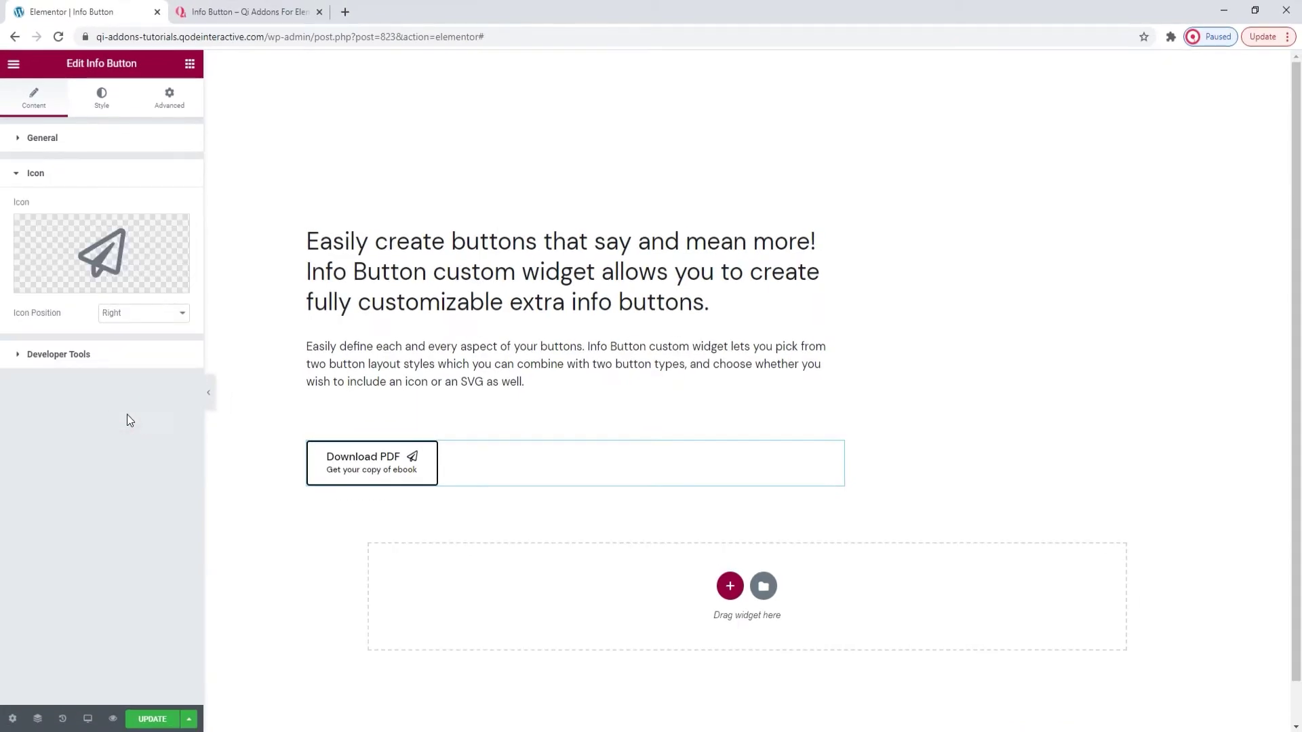
{"action": "left_click", "coordinate": [101, 238]}
{"action": "left_click", "coordinate": [563, 179]}
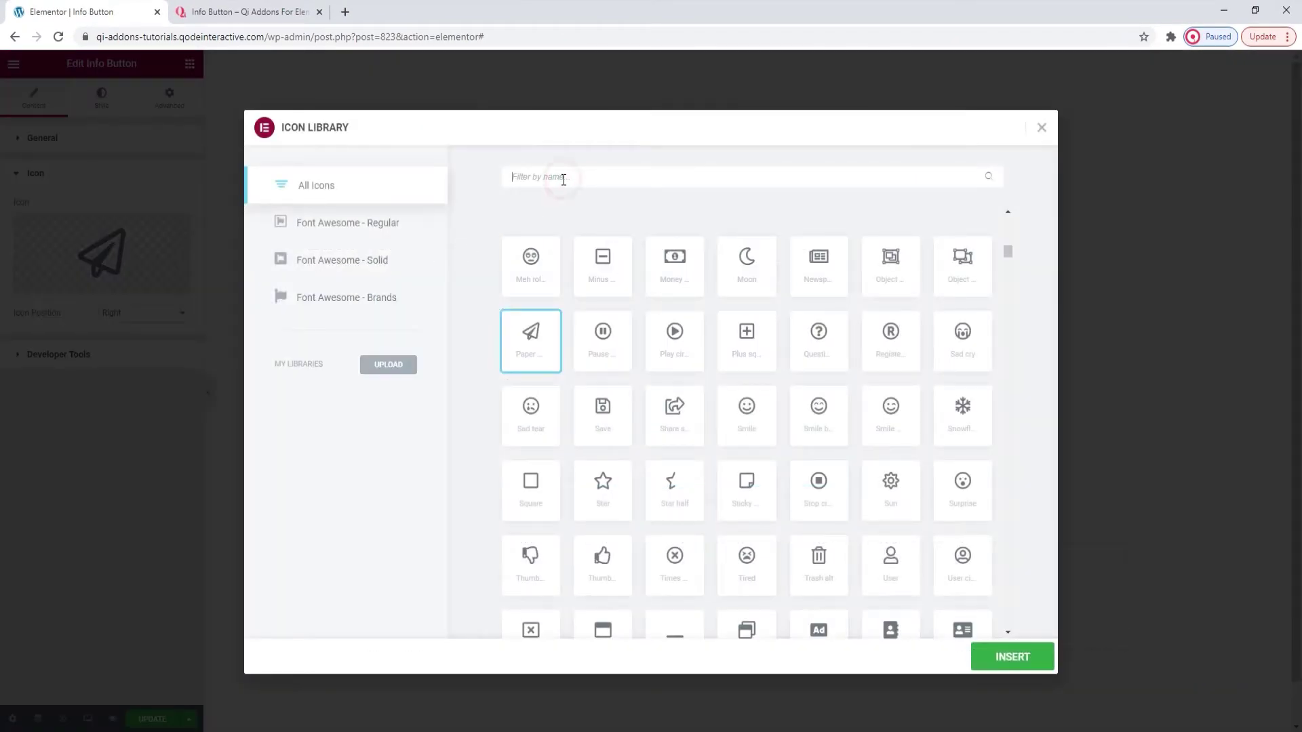
{"action": "type", "text": "folder"}
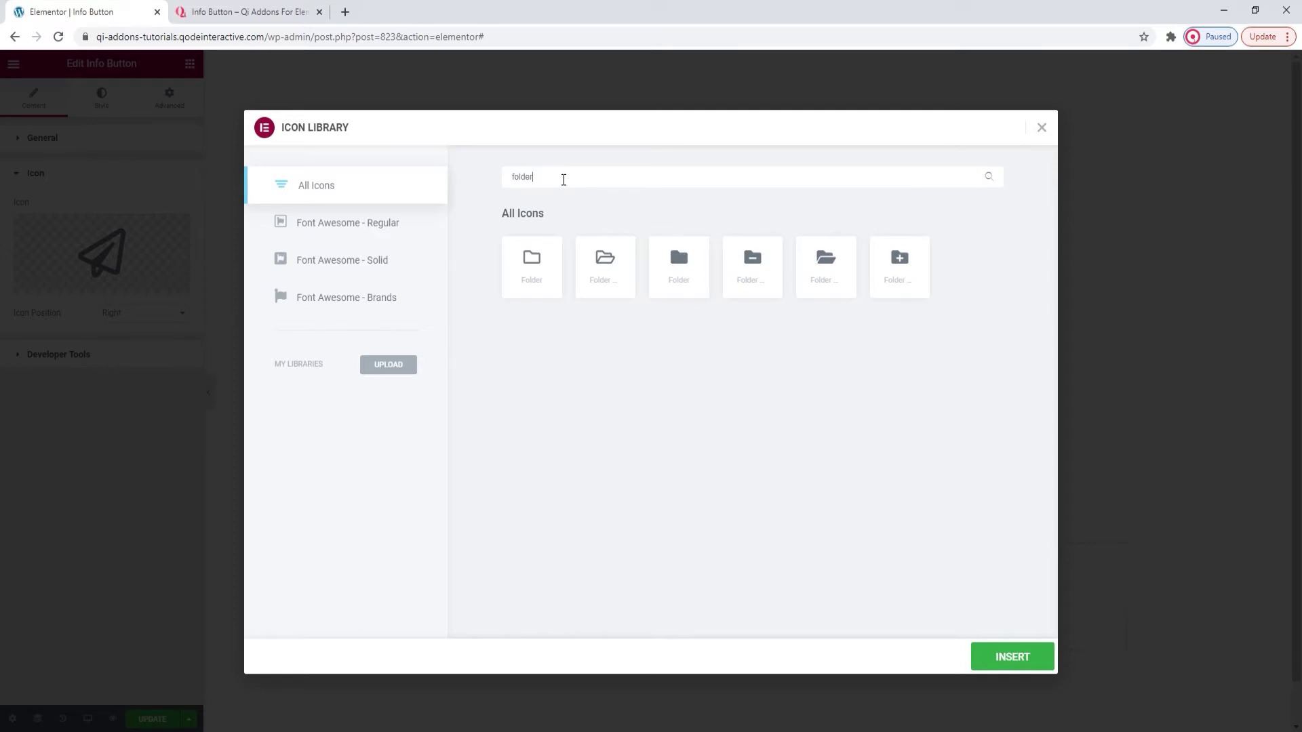
{"action": "left_click", "coordinate": [807, 266]}
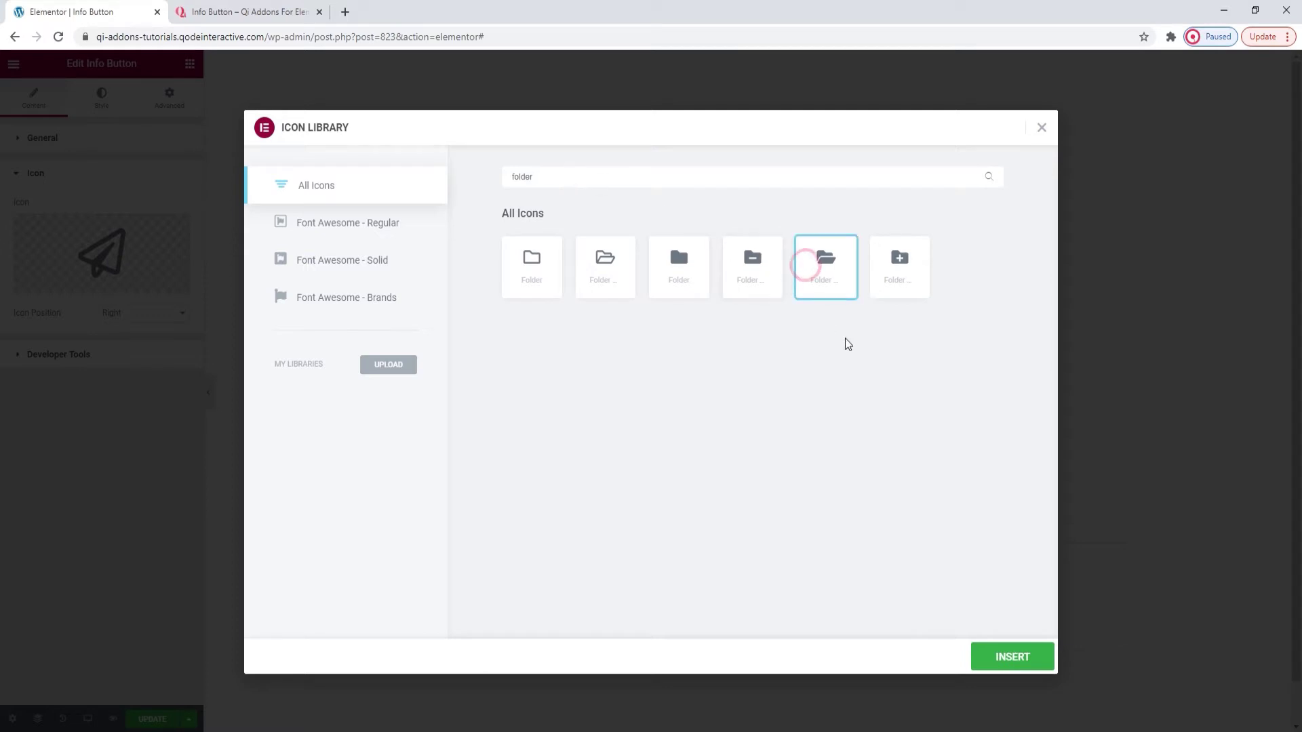
{"action": "left_click", "coordinate": [1006, 655]}
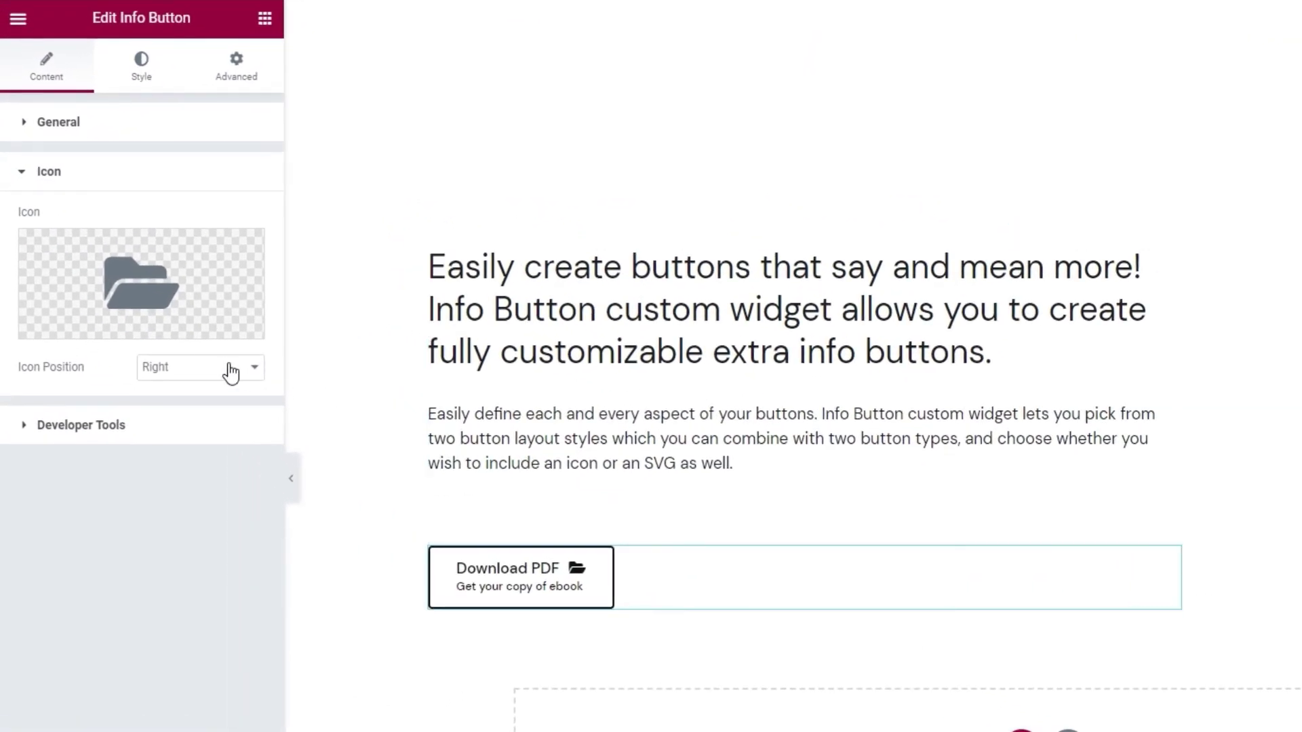
Set the icon position to Left of the button text.
{"action": "left_click", "coordinate": [230, 372]}
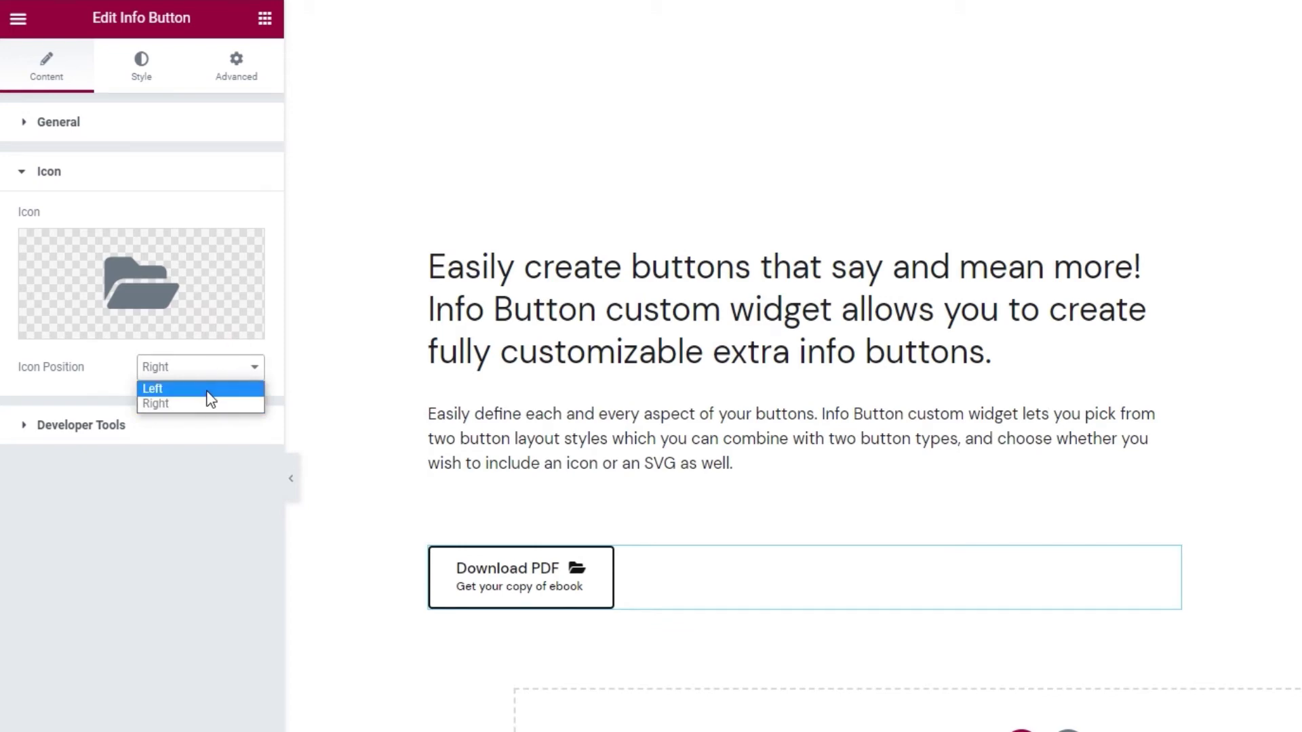
{"action": "left_click", "coordinate": [211, 398]}
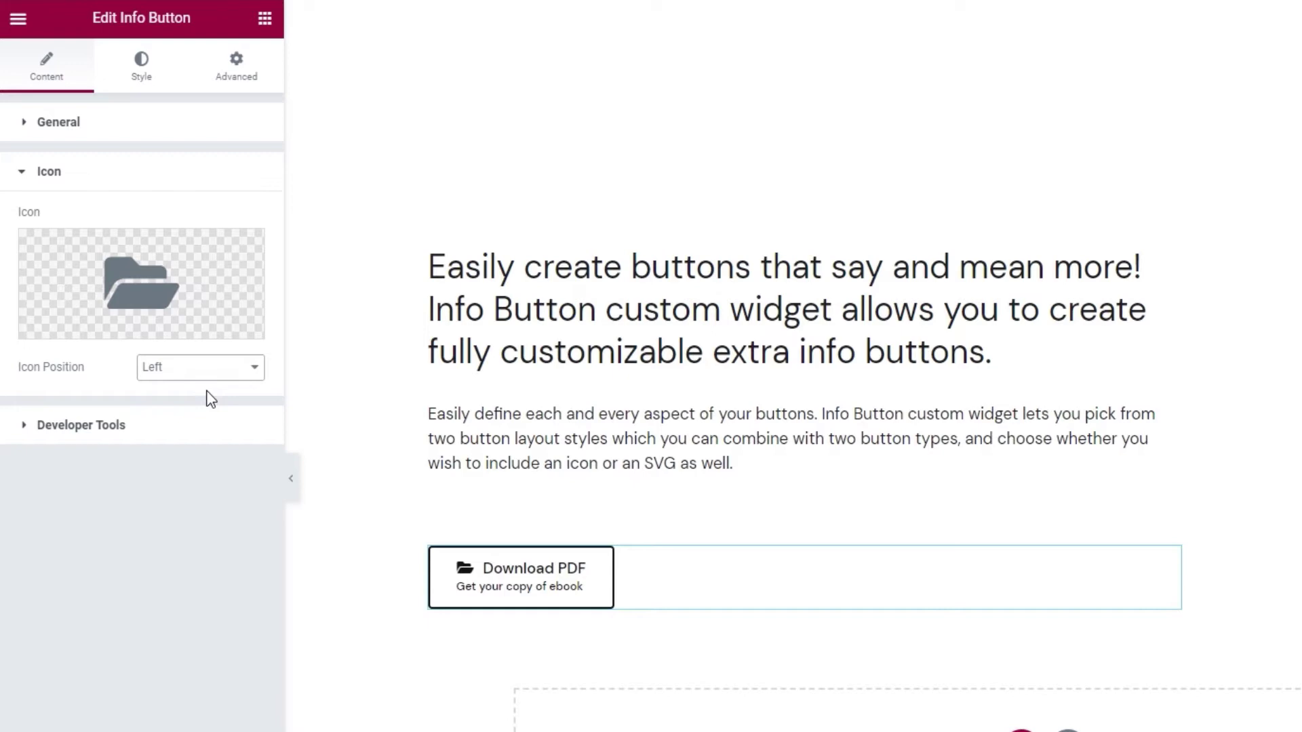
{"action": "left_click", "coordinate": [194, 427]}
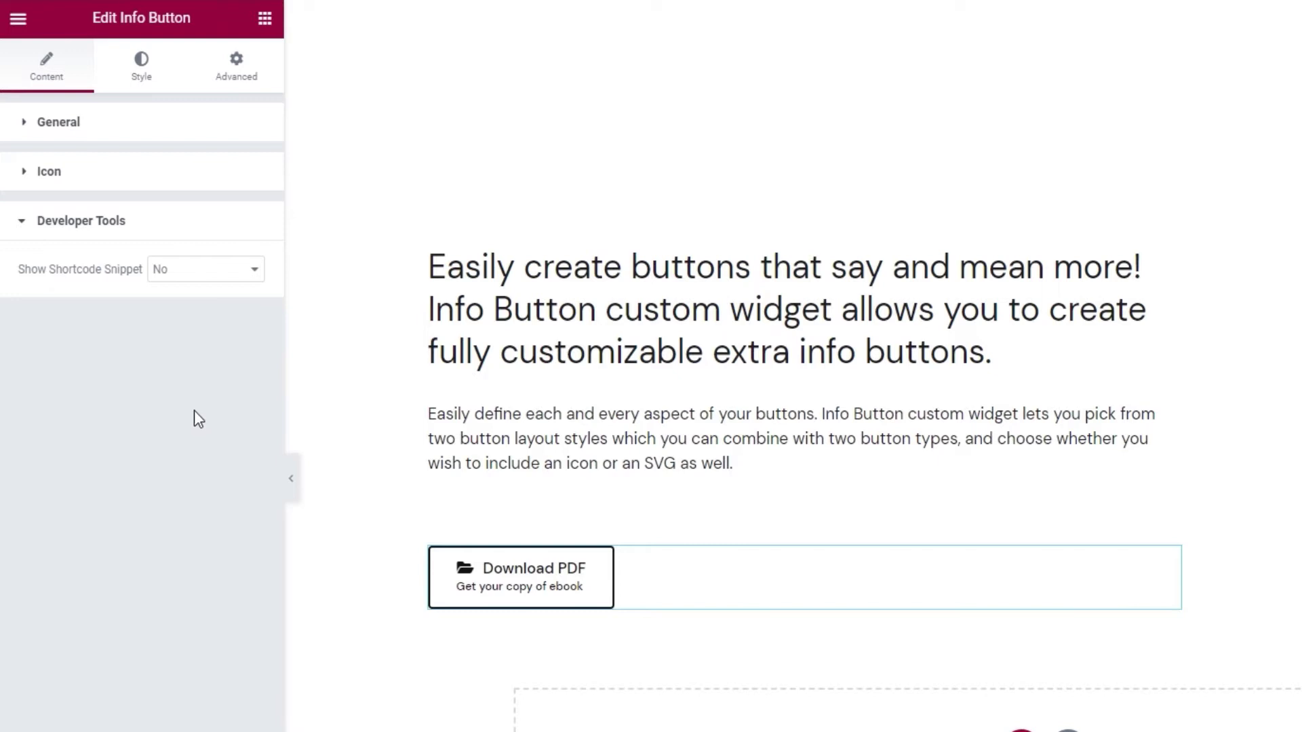
Show the button's shortcode snippet briefly, then set it back to No and open Style.
{"action": "left_click", "coordinate": [204, 270]}
{"action": "left_click", "coordinate": [193, 302]}
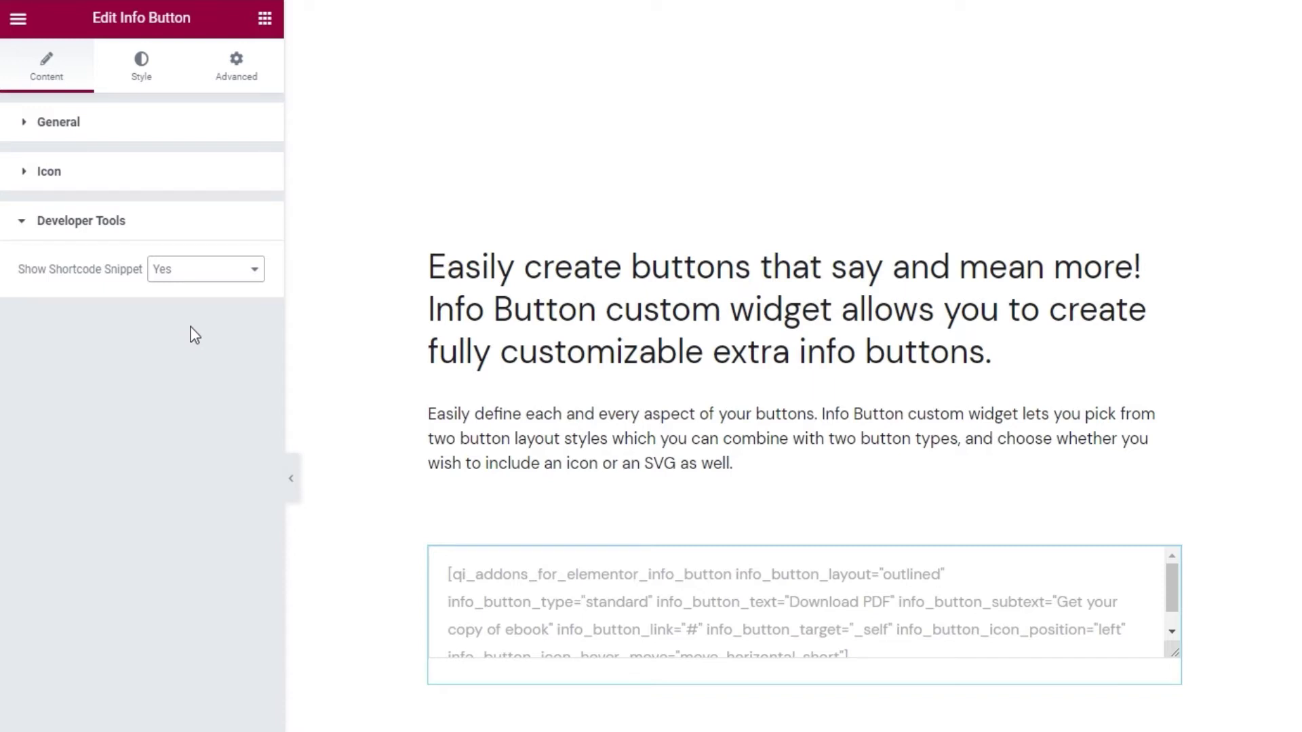
{"action": "scroll", "coordinate": [535, 599], "scroll_direction": "down", "scroll_amount": 1}
{"action": "scroll", "coordinate": [534, 598], "scroll_direction": "up", "scroll_amount": 1}
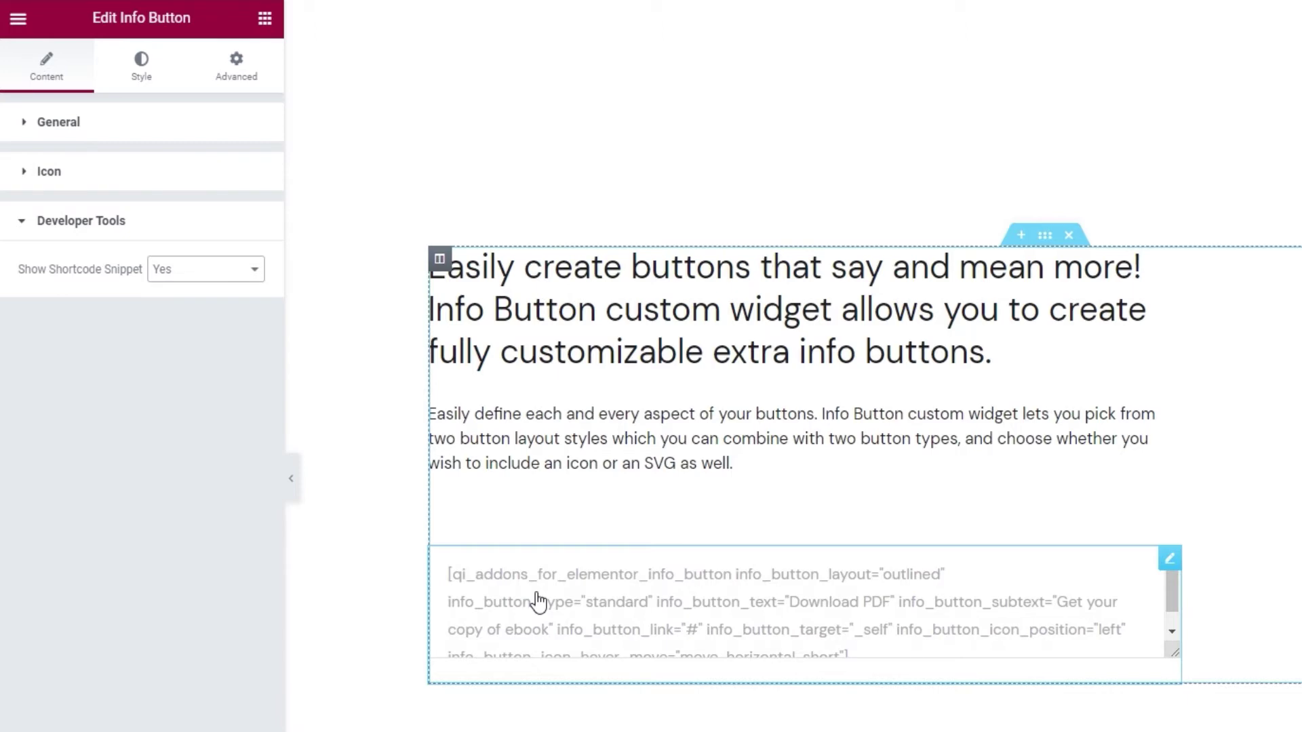
{"action": "left_click", "coordinate": [207, 269]}
{"action": "left_click", "coordinate": [205, 293]}
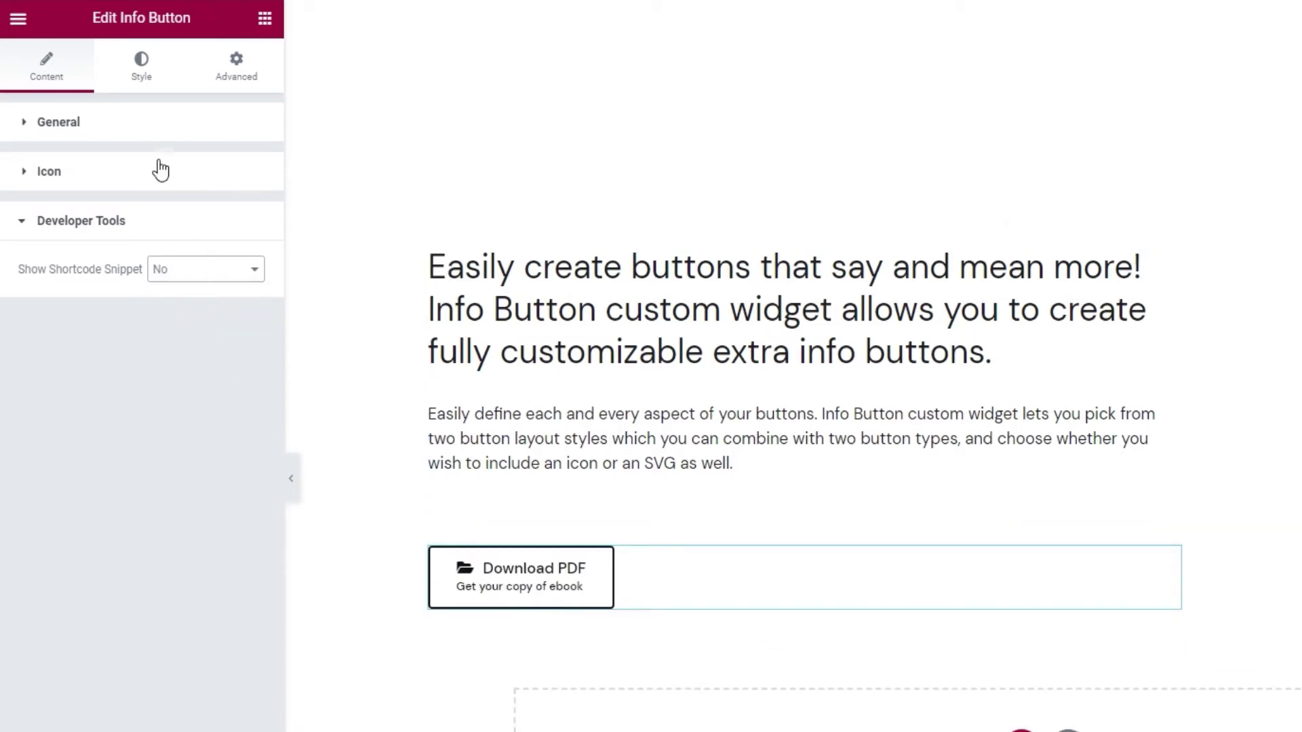
{"action": "left_click", "coordinate": [140, 80]}
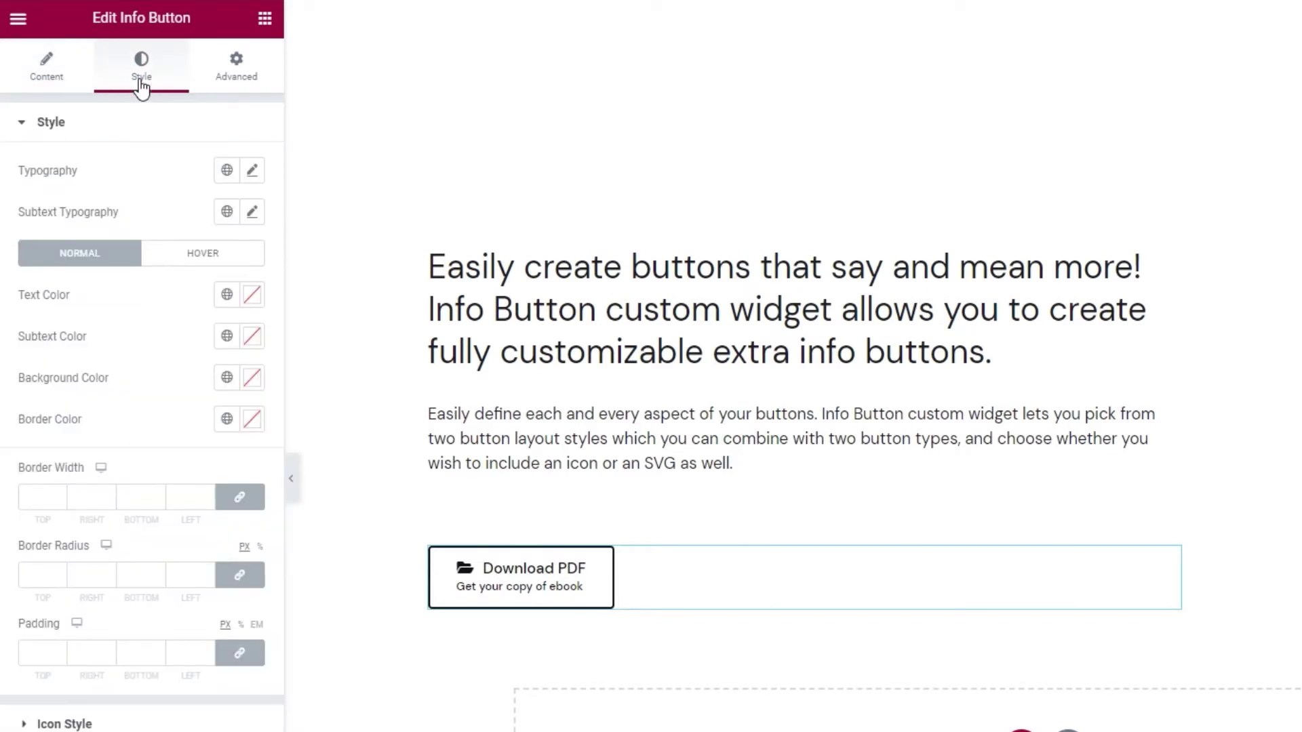
Set the button text size to 18, keeping Default weight after trying bold and 200.
{"action": "left_click", "coordinate": [252, 171]}
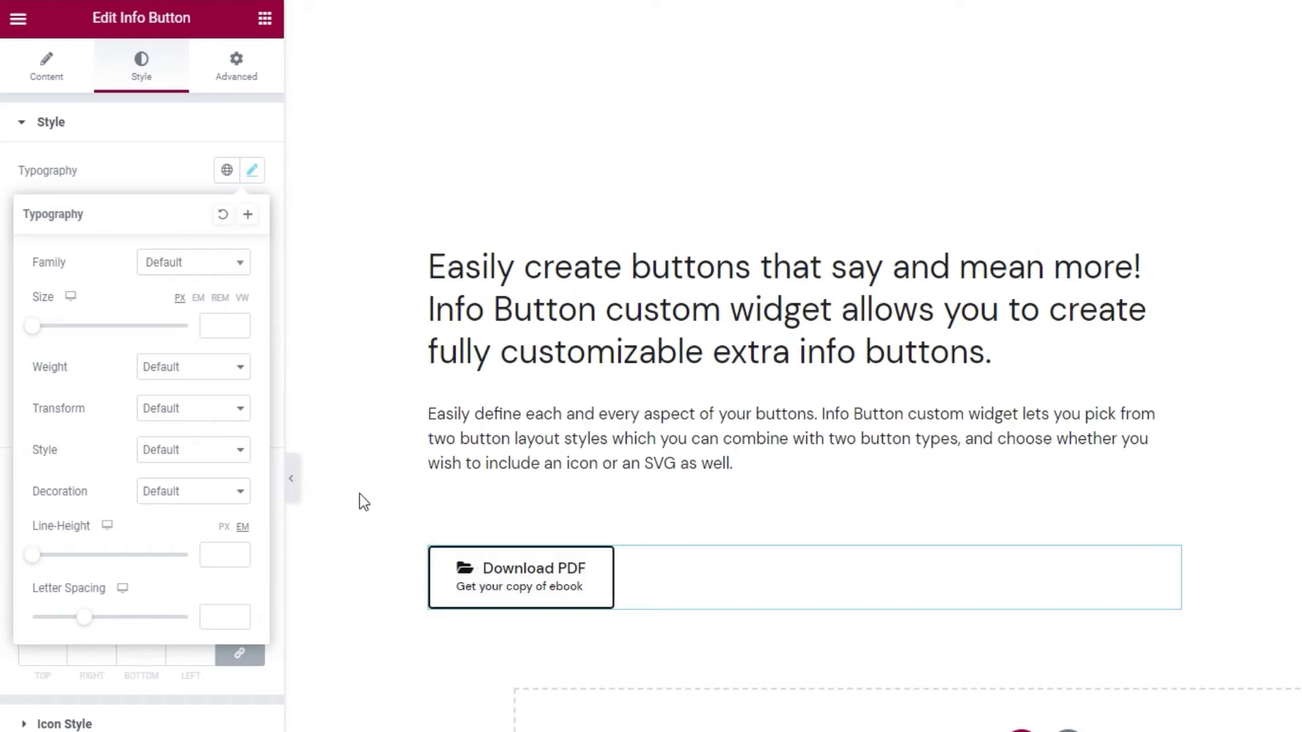
{"action": "left_click", "coordinate": [218, 327]}
{"action": "type", "text": "18"}
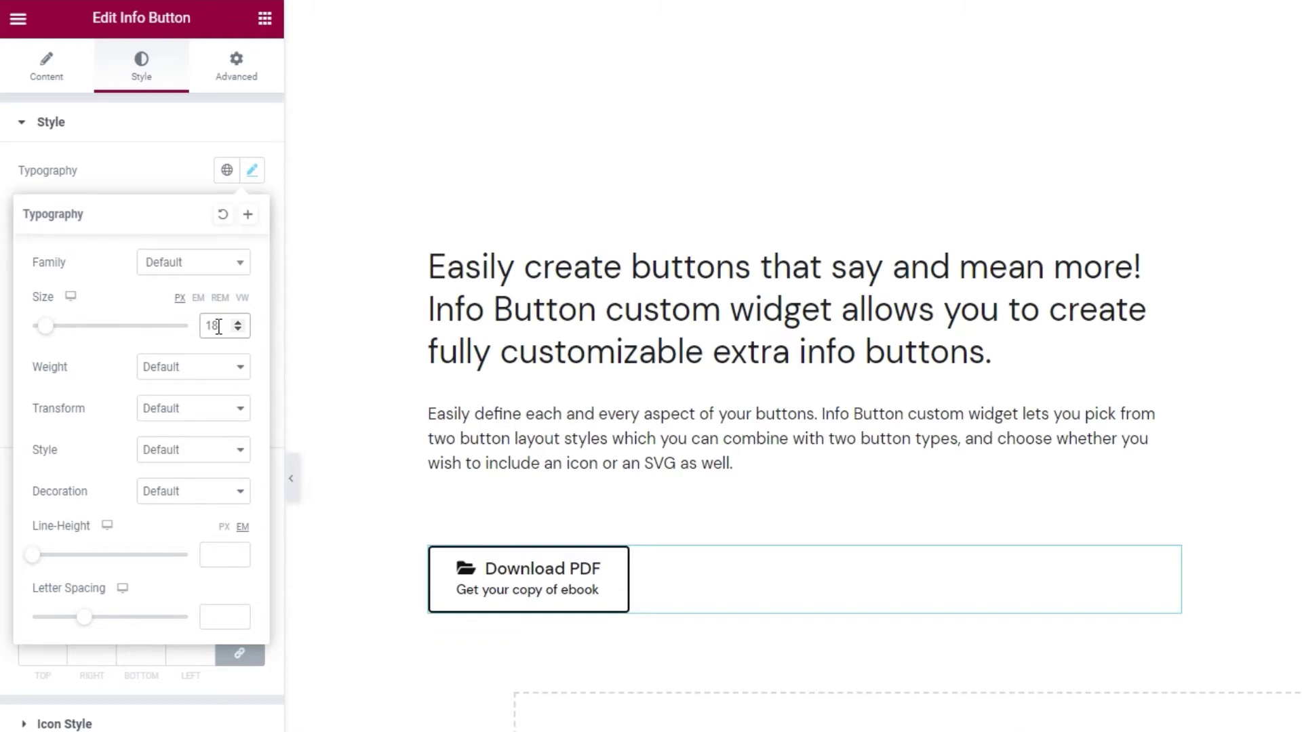
{"action": "left_click", "coordinate": [198, 370]}
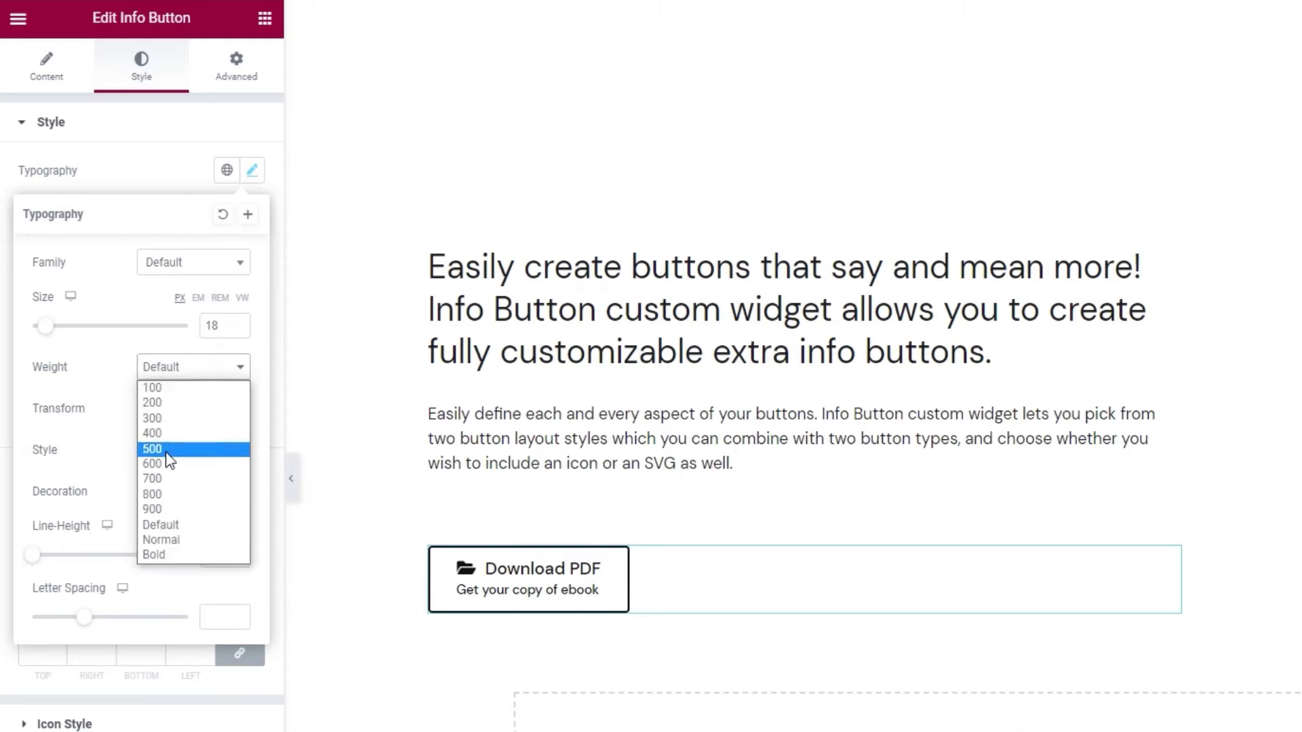
{"action": "left_click", "coordinate": [181, 553]}
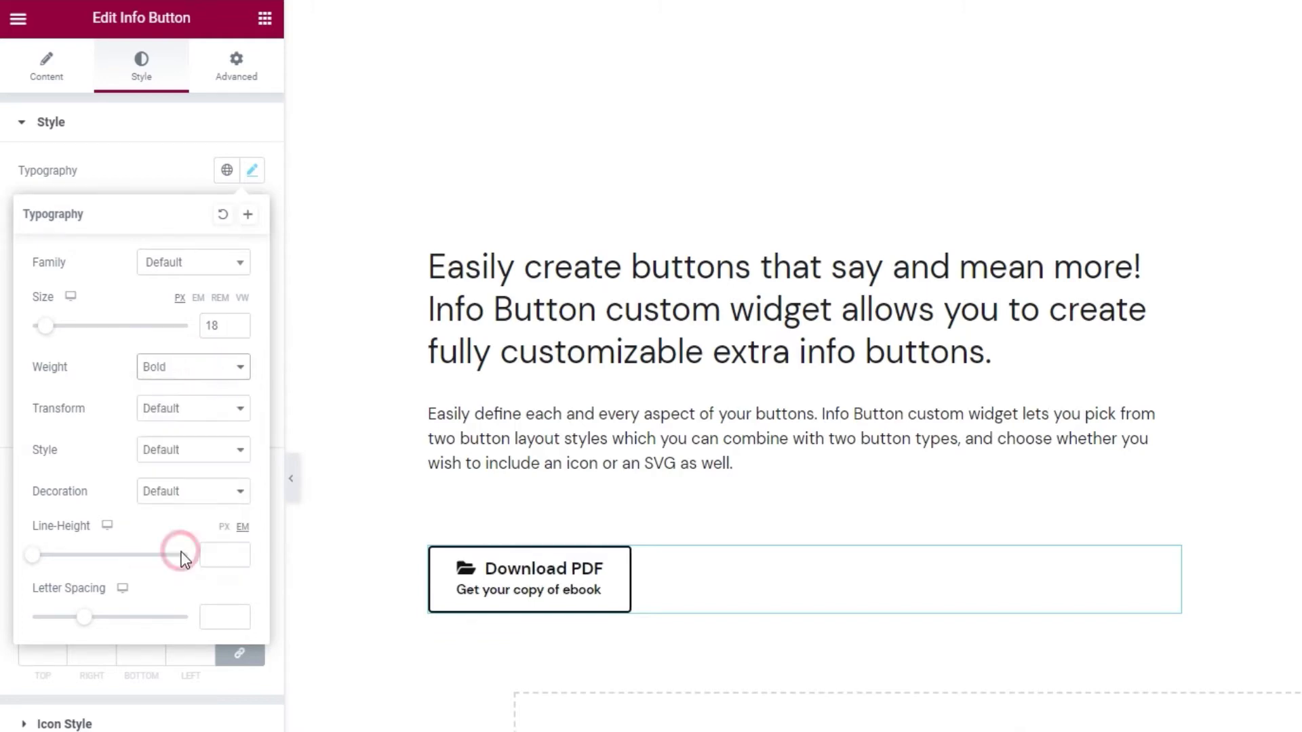
{"action": "left_click", "coordinate": [207, 369]}
{"action": "left_click", "coordinate": [198, 402]}
{"action": "left_click", "coordinate": [206, 369]}
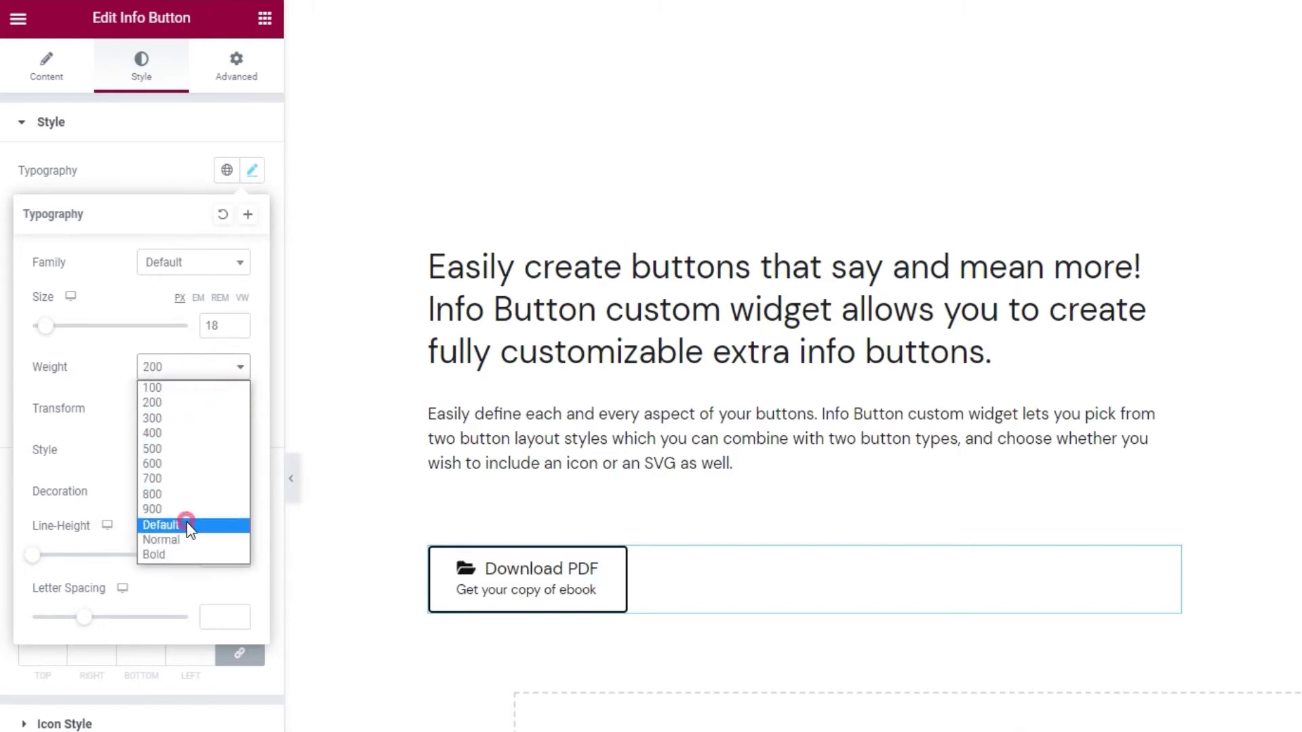
{"action": "left_click", "coordinate": [186, 522]}
Try uppercase, lowercase, capitalize and normal case, then reset text transform to Default.
{"action": "left_click", "coordinate": [202, 413]}
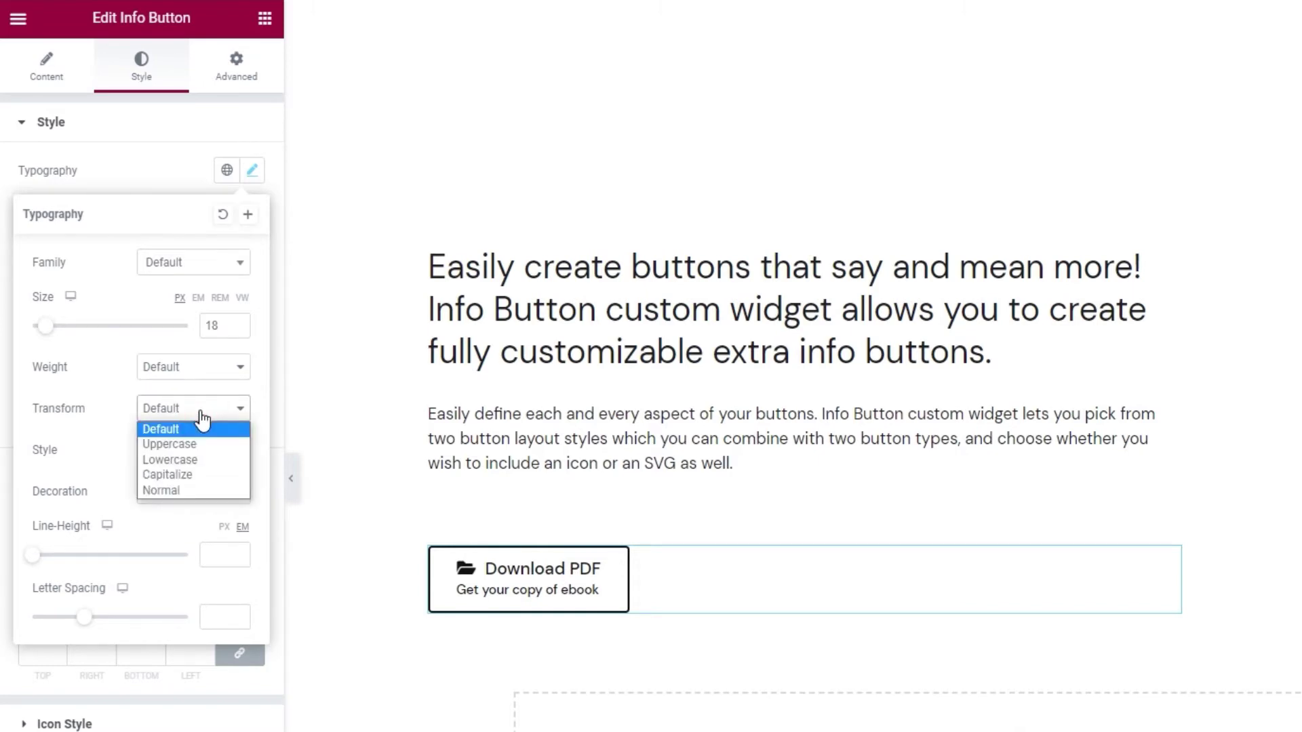
{"action": "left_click", "coordinate": [197, 445]}
{"action": "left_click", "coordinate": [214, 410]}
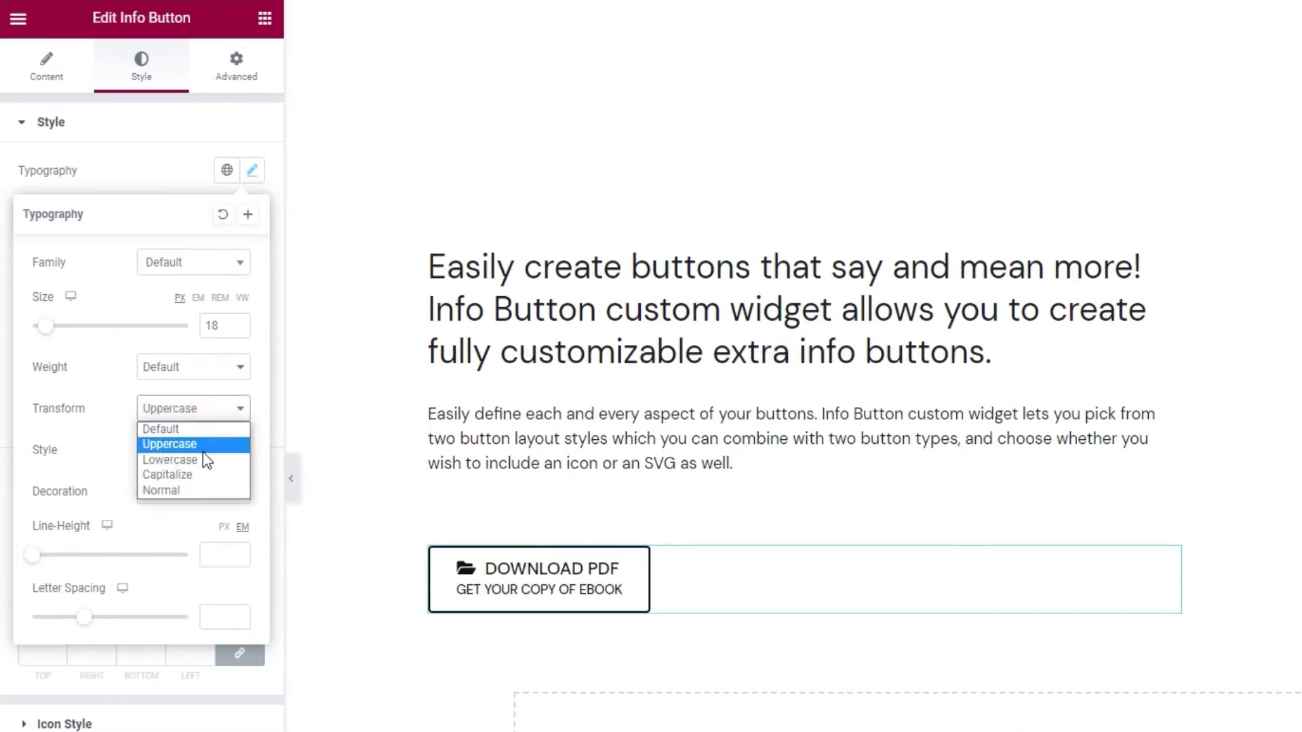
{"action": "left_click", "coordinate": [205, 460]}
{"action": "left_click", "coordinate": [216, 409]}
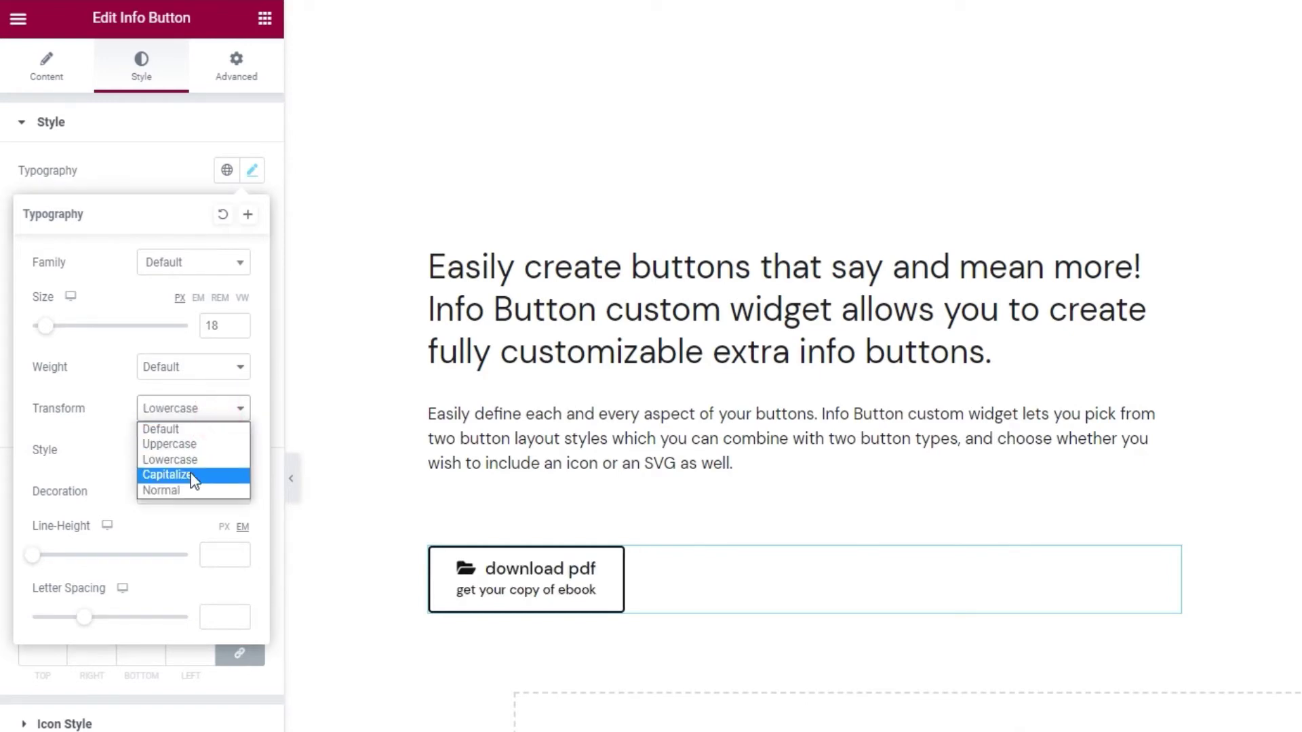
{"action": "left_click", "coordinate": [193, 474]}
{"action": "left_click", "coordinate": [214, 410]}
{"action": "left_click", "coordinate": [196, 491]}
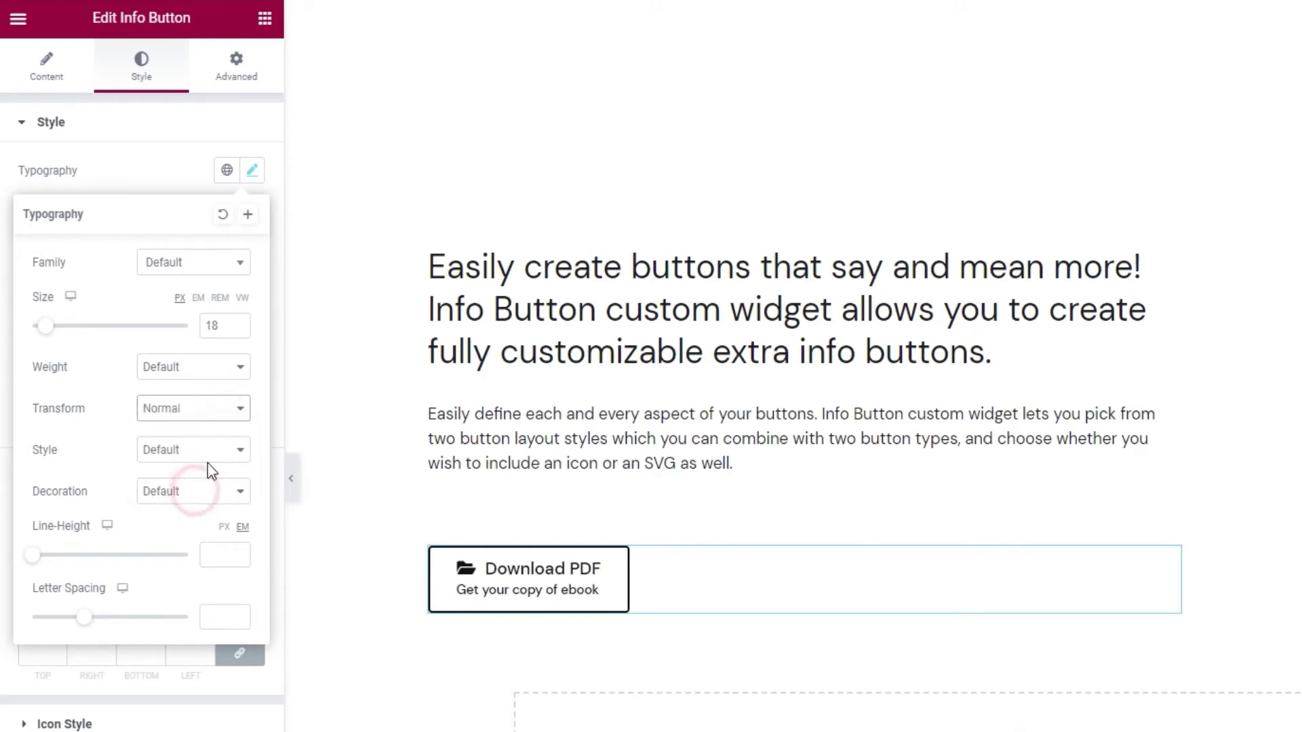
{"action": "left_click", "coordinate": [223, 409]}
{"action": "left_click", "coordinate": [207, 429]}
Try Normal, Italic and Oblique font styles, then reset font style to Default.
{"action": "left_click", "coordinate": [208, 450]}
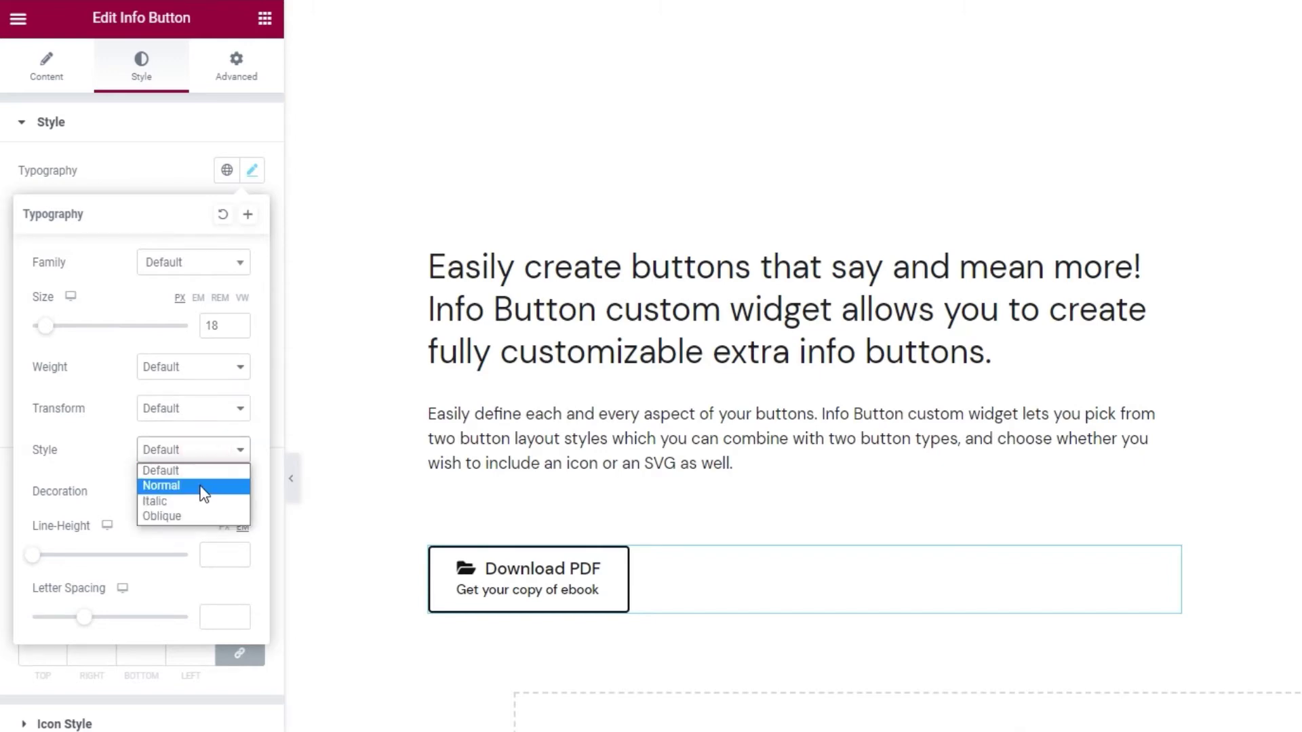
{"action": "left_click", "coordinate": [201, 484]}
{"action": "left_click", "coordinate": [209, 450]}
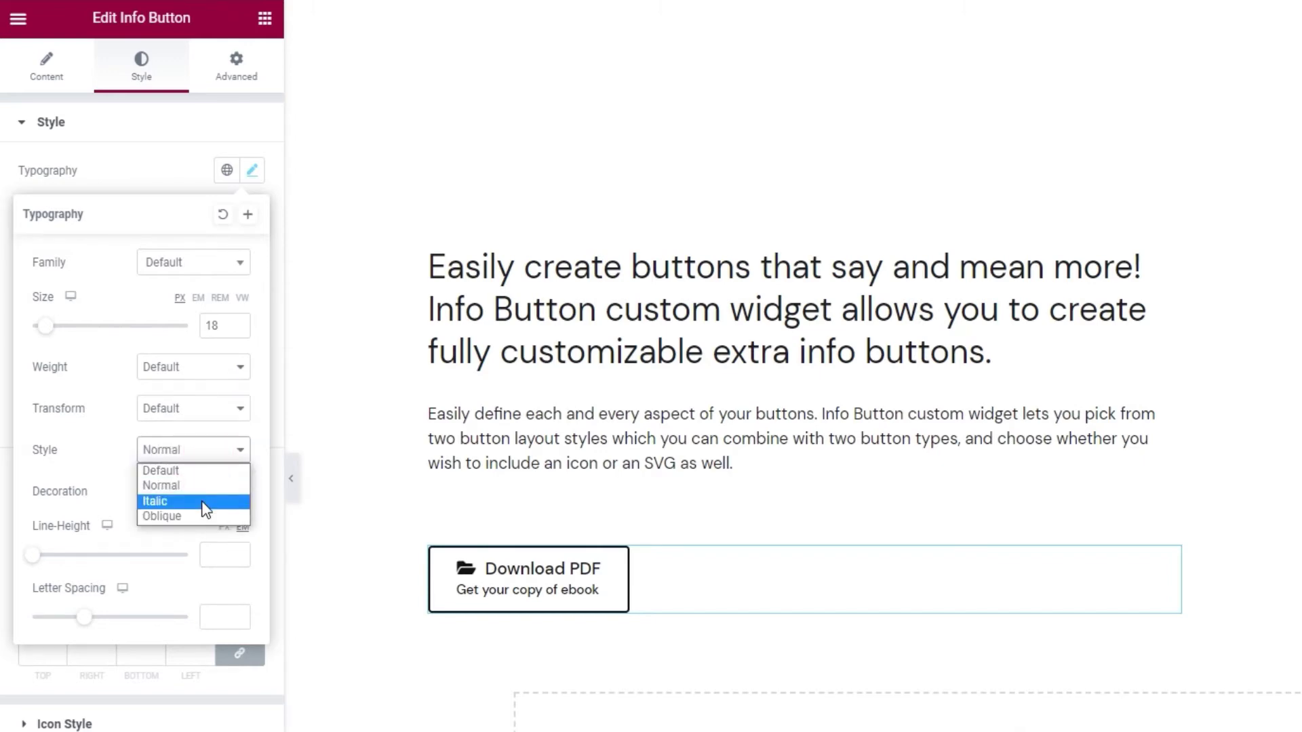
{"action": "left_click", "coordinate": [202, 503]}
{"action": "left_click", "coordinate": [204, 450]}
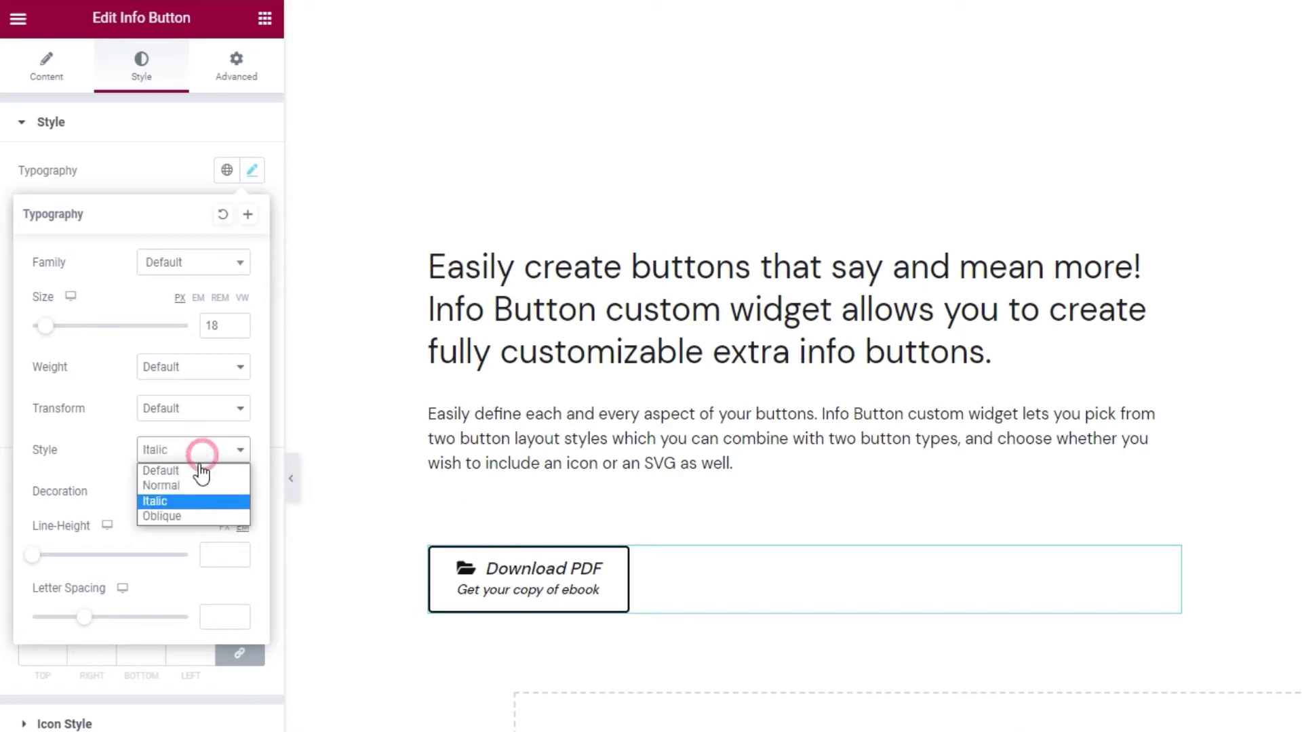
{"action": "left_click", "coordinate": [193, 516]}
{"action": "left_click", "coordinate": [204, 449]}
{"action": "left_click", "coordinate": [200, 468]}
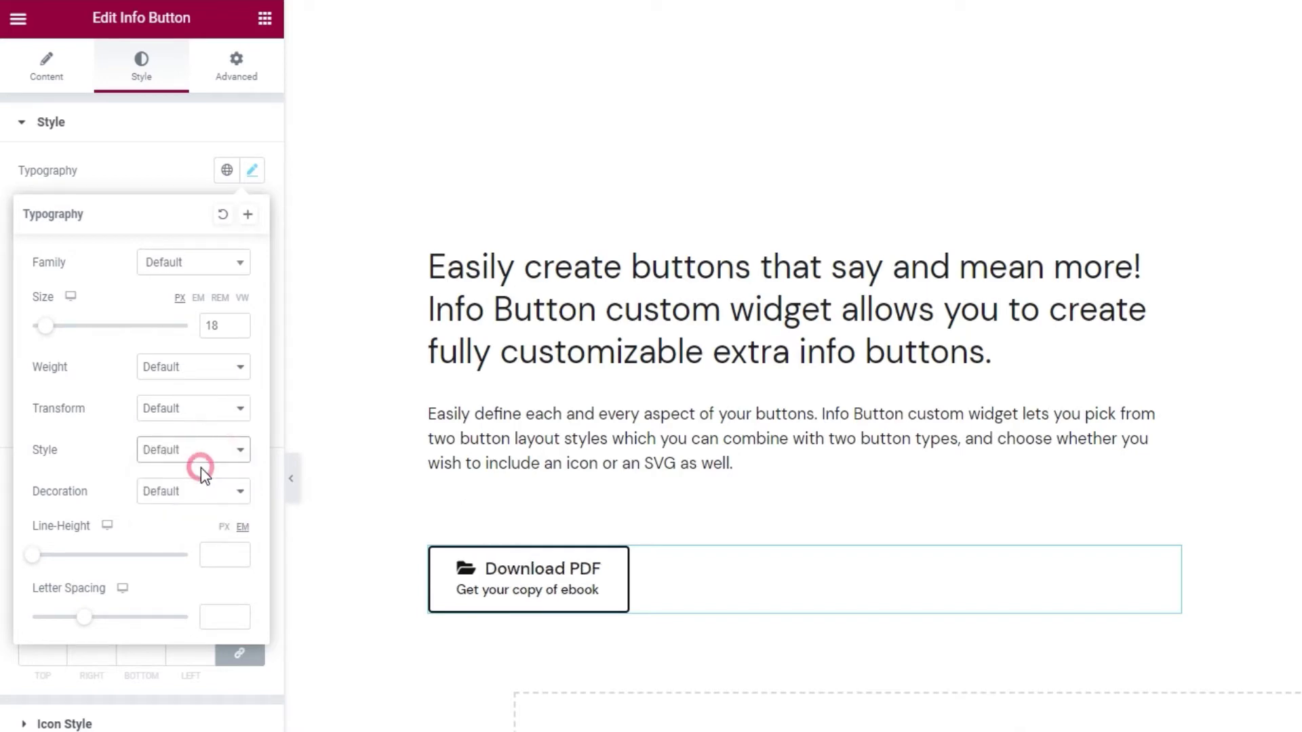
Try underline, line-through and no decoration, then reset text decoration to Default.
{"action": "left_click", "coordinate": [201, 499]}
{"action": "left_click", "coordinate": [198, 527]}
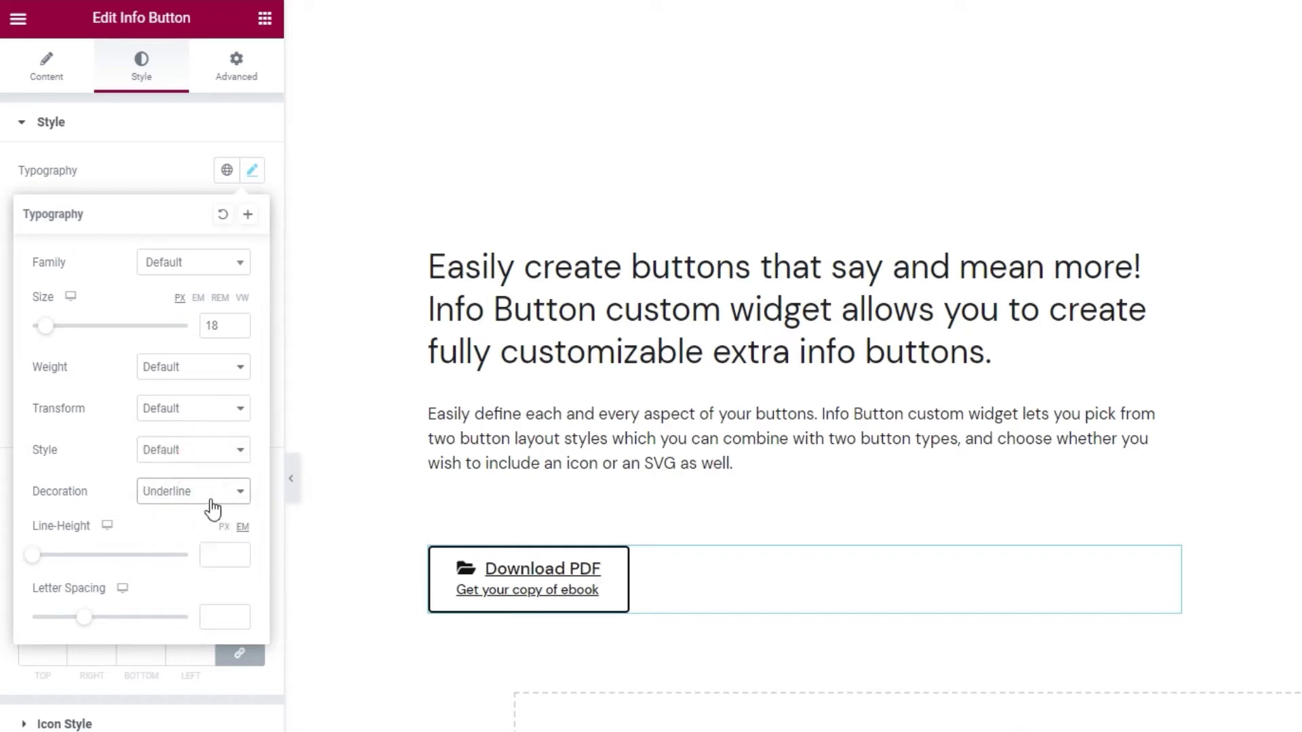
{"action": "left_click", "coordinate": [203, 490]}
{"action": "left_click", "coordinate": [201, 532]}
{"action": "left_click", "coordinate": [218, 494]}
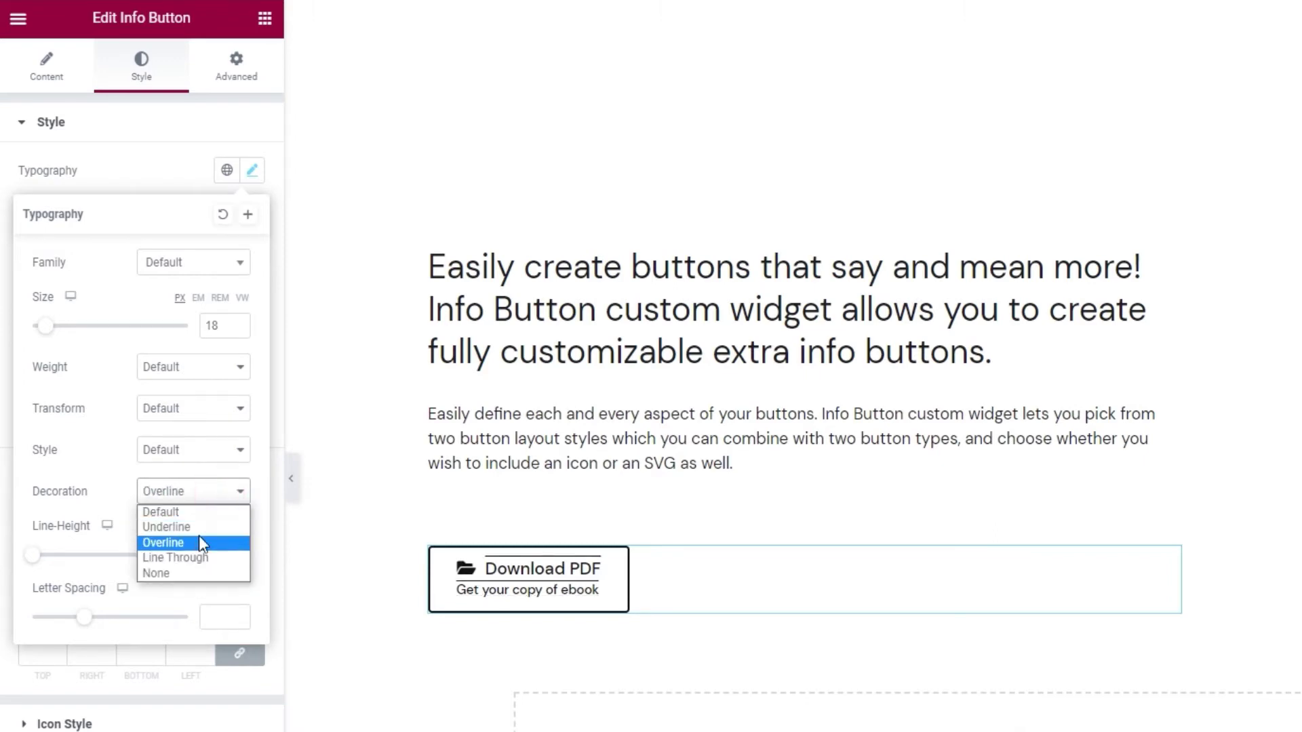
{"action": "left_click", "coordinate": [197, 556]}
{"action": "left_click", "coordinate": [197, 491]}
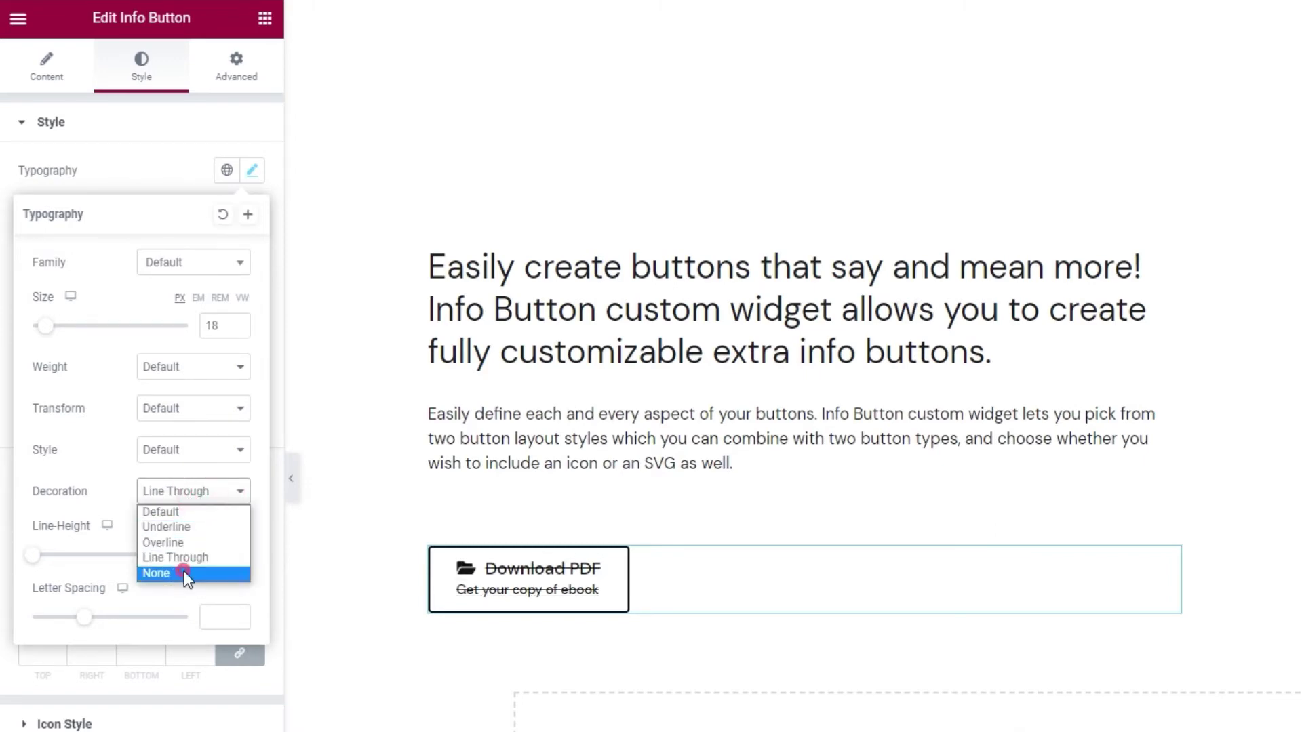
{"action": "left_click", "coordinate": [186, 573]}
{"action": "left_click", "coordinate": [201, 493]}
{"action": "left_click", "coordinate": [202, 517]}
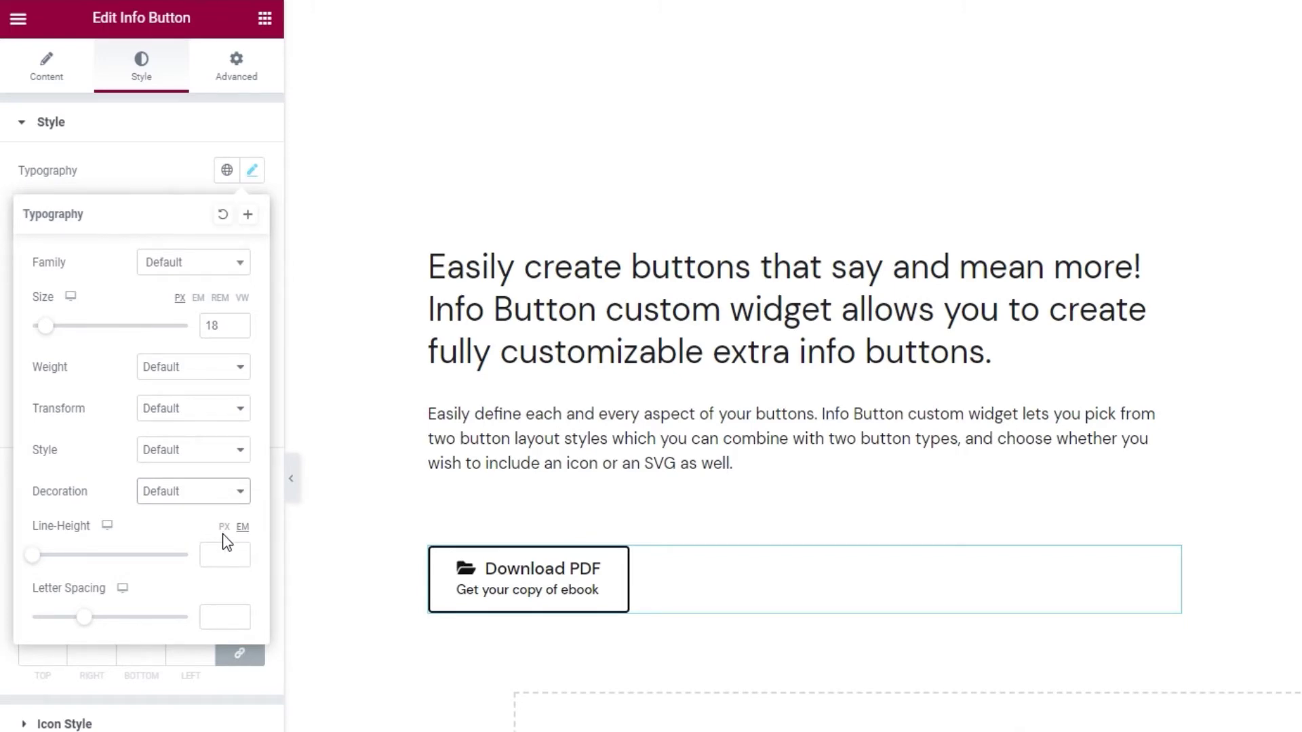
Set button text line height to 26 px, clear the letter spacing, and close typography.
{"action": "left_click", "coordinate": [224, 527]}
{"action": "left_click", "coordinate": [208, 561]}
{"action": "type", "text": "26"}
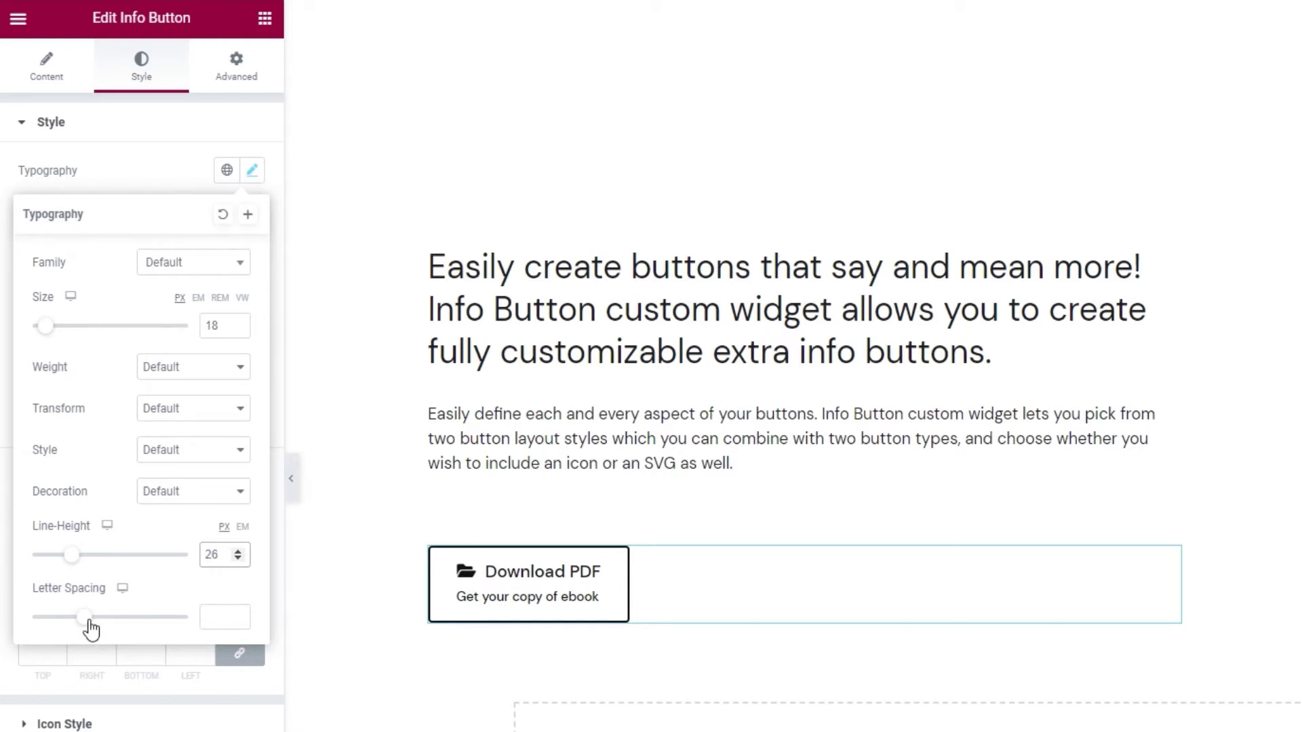
{"action": "left_click_drag", "start_coordinate": [90, 625], "coordinate": [102, 624]}
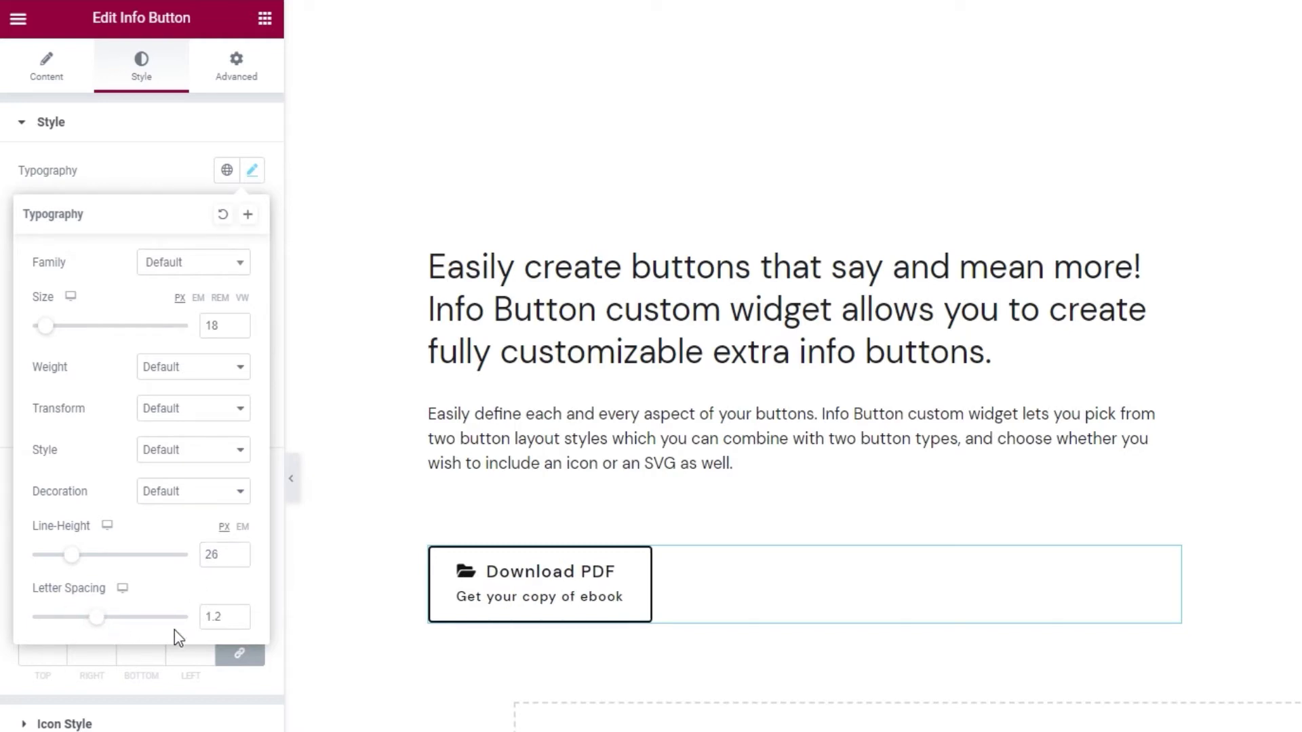
{"action": "left_click_drag", "start_coordinate": [225, 624], "coordinate": [191, 616]}
{"action": "key", "text": "BackSpace"}
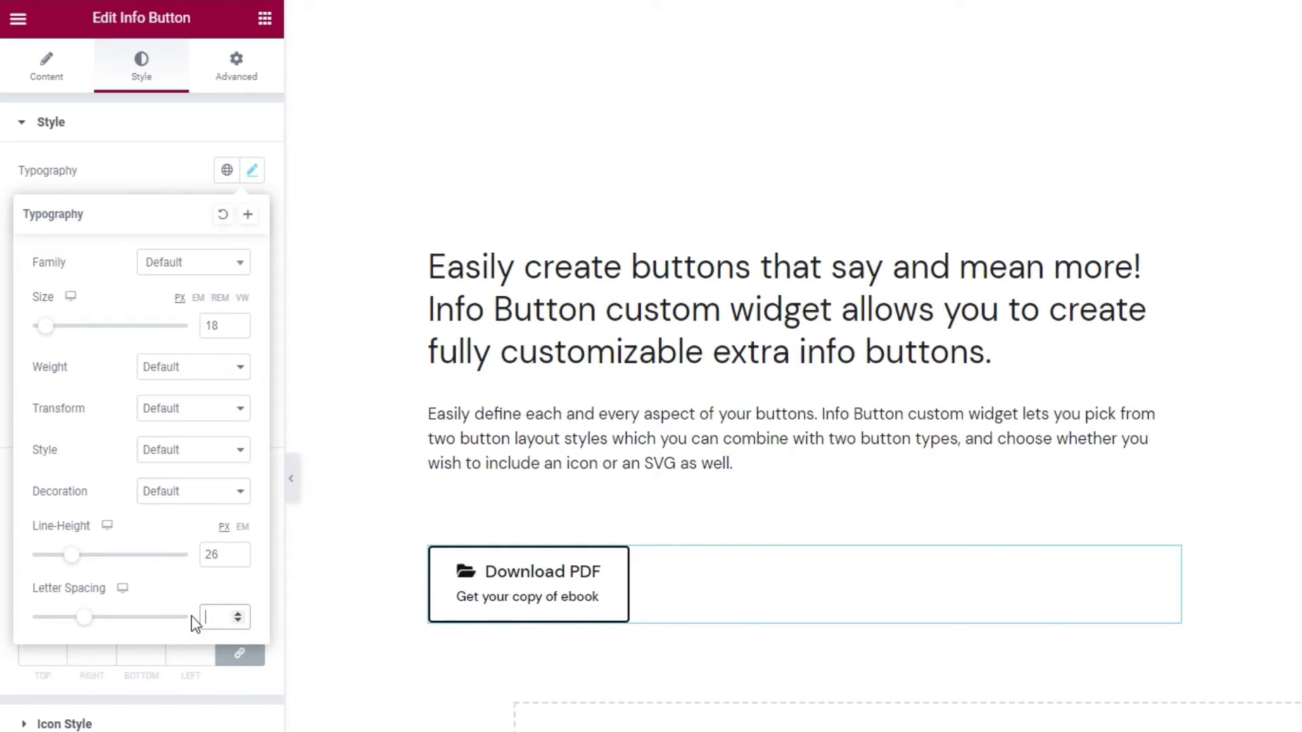
{"action": "left_click", "coordinate": [189, 192]}
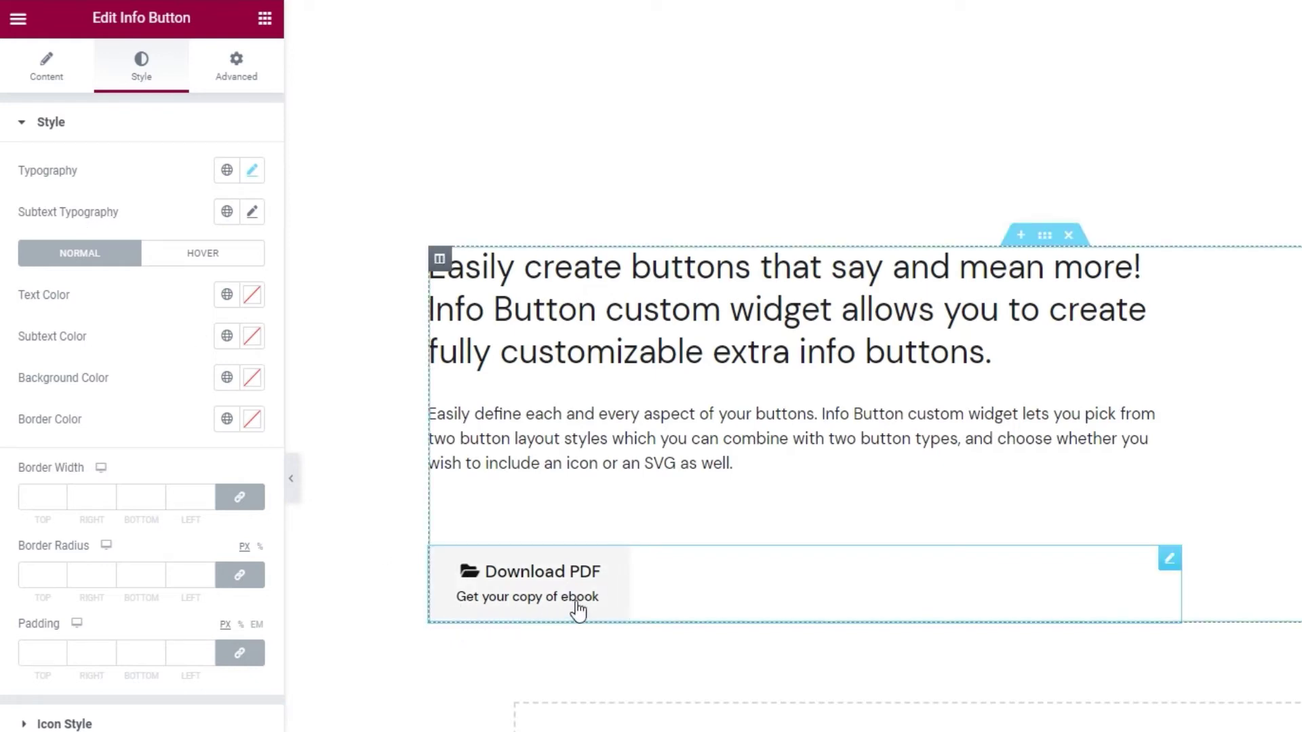
Set the subtext to size 11, weight 400 and uppercase.
{"action": "left_click", "coordinate": [248, 214]}
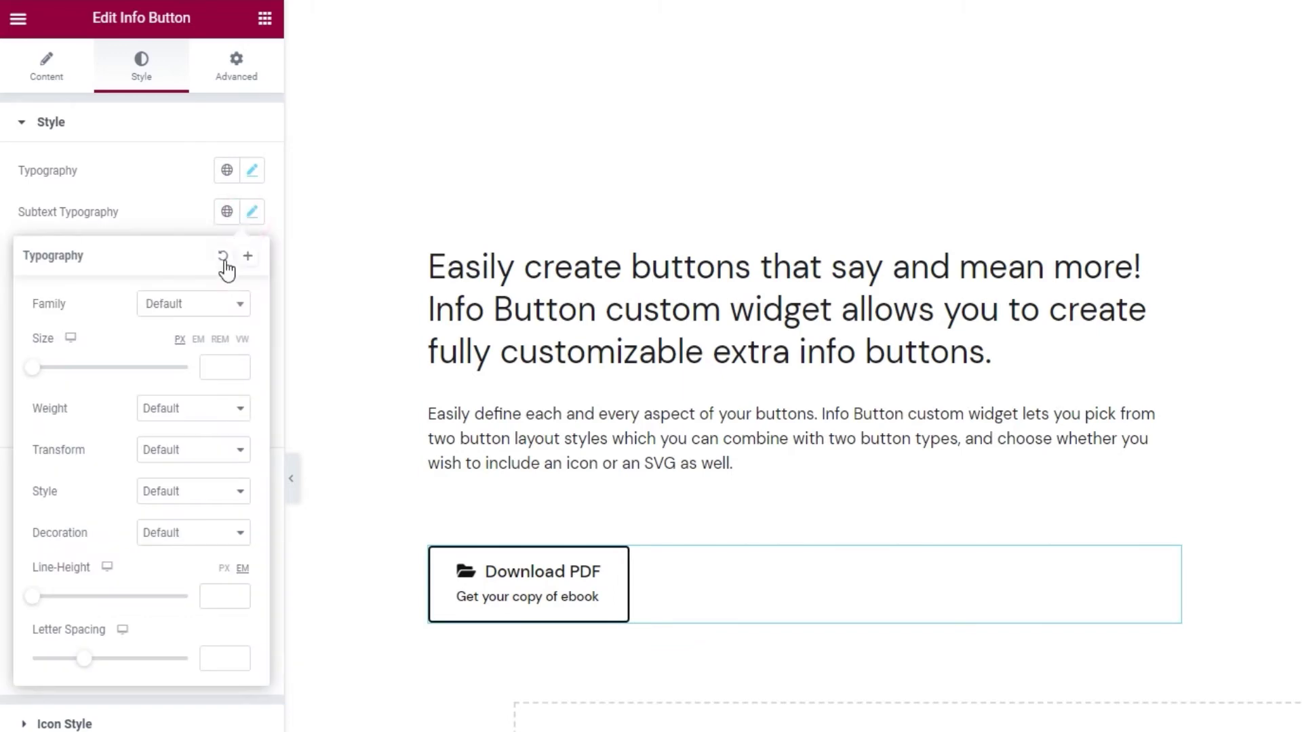
{"action": "left_click", "coordinate": [206, 367]}
{"action": "type", "text": "11"}
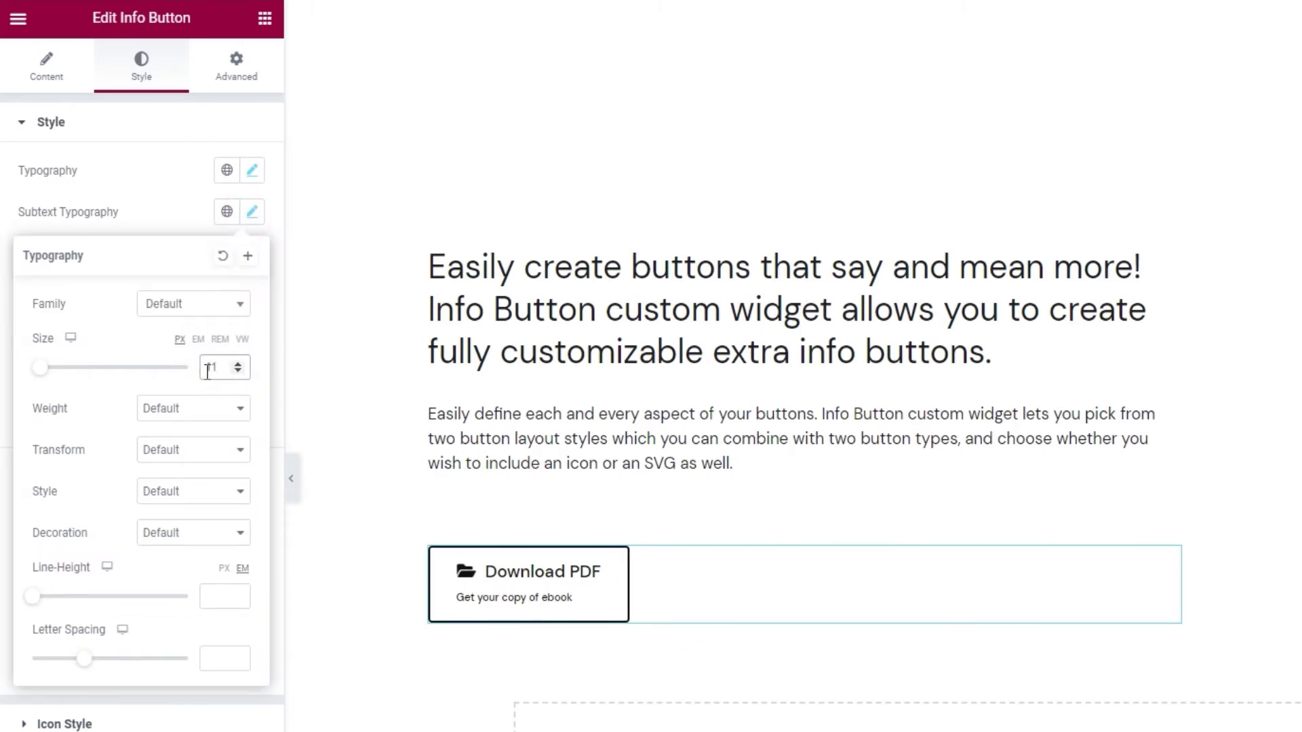
{"action": "left_click", "coordinate": [187, 408]}
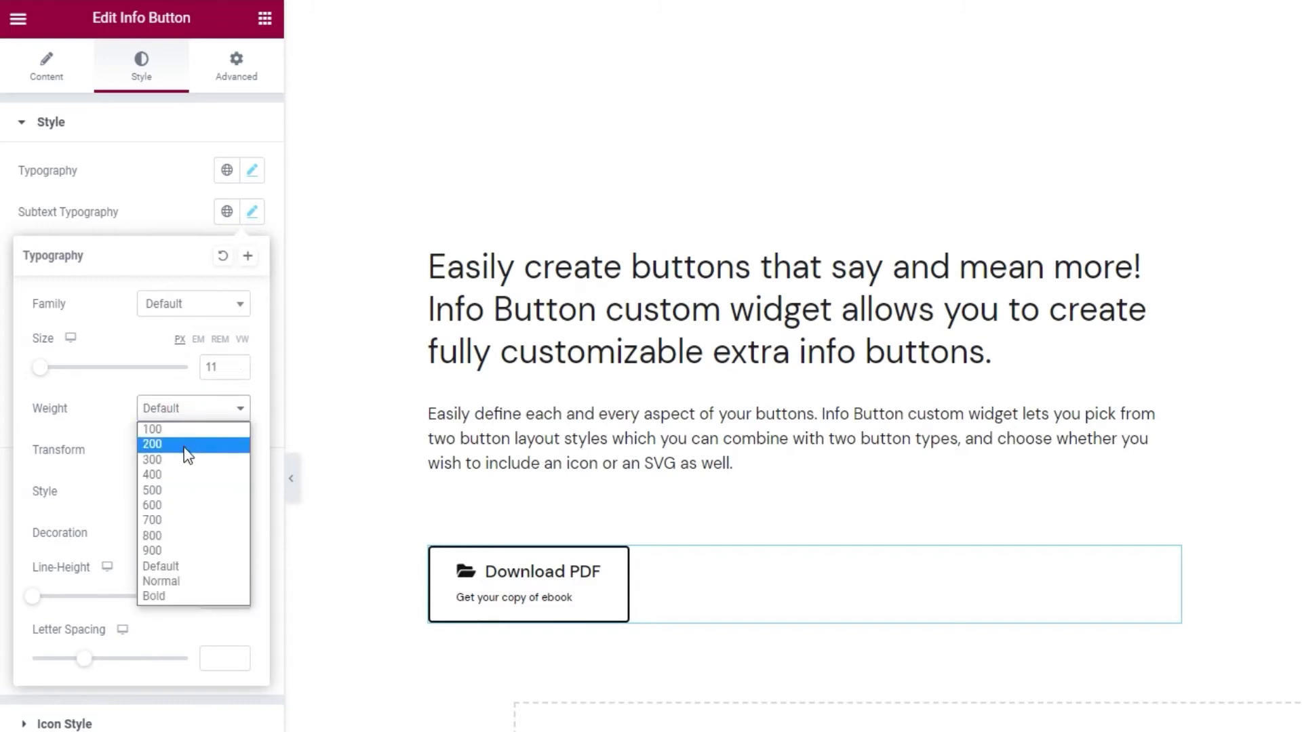
{"action": "left_click", "coordinate": [179, 474]}
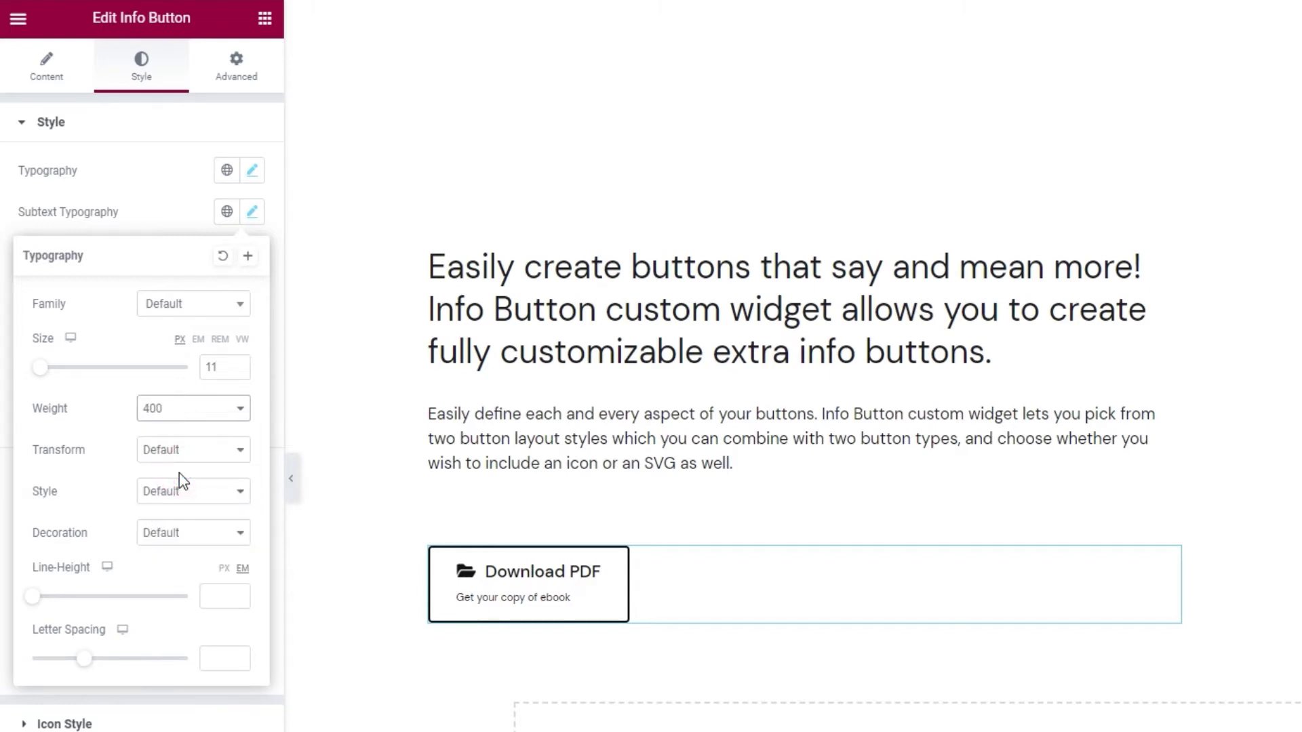
{"action": "left_click", "coordinate": [182, 455]}
{"action": "left_click", "coordinate": [178, 481]}
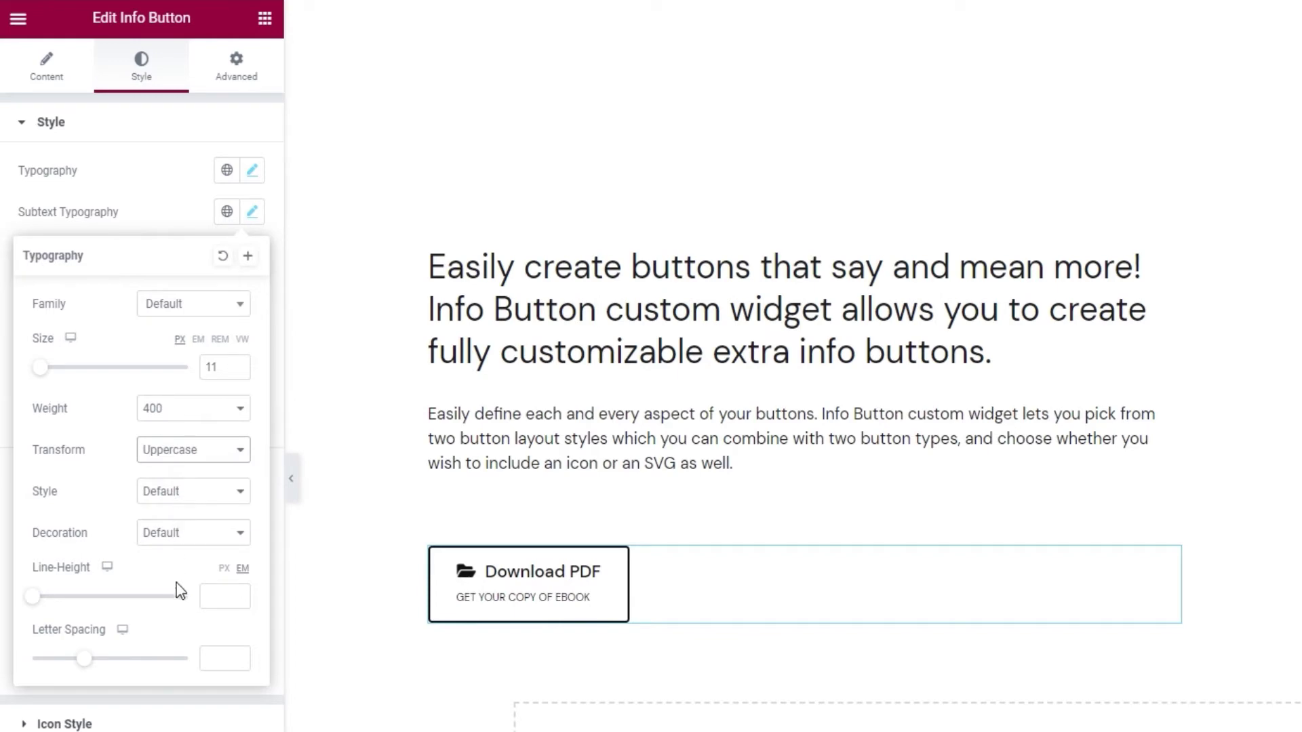
Give the subtext a 24 px line height and 1.7 letter spacing, then close typography.
{"action": "left_click", "coordinate": [224, 568]}
{"action": "left_click", "coordinate": [209, 606]}
{"action": "type", "text": "24"}
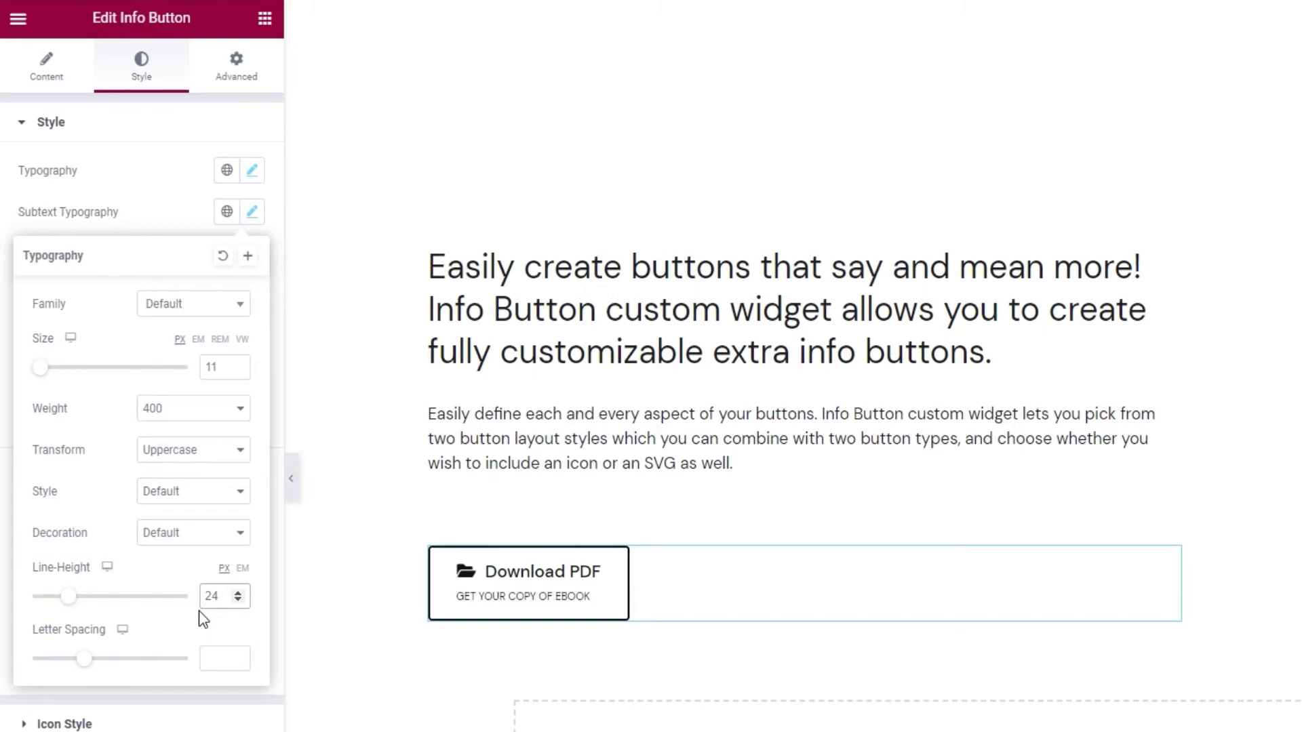
{"action": "left_click", "coordinate": [229, 658]}
{"action": "type", "text": "1.7"}
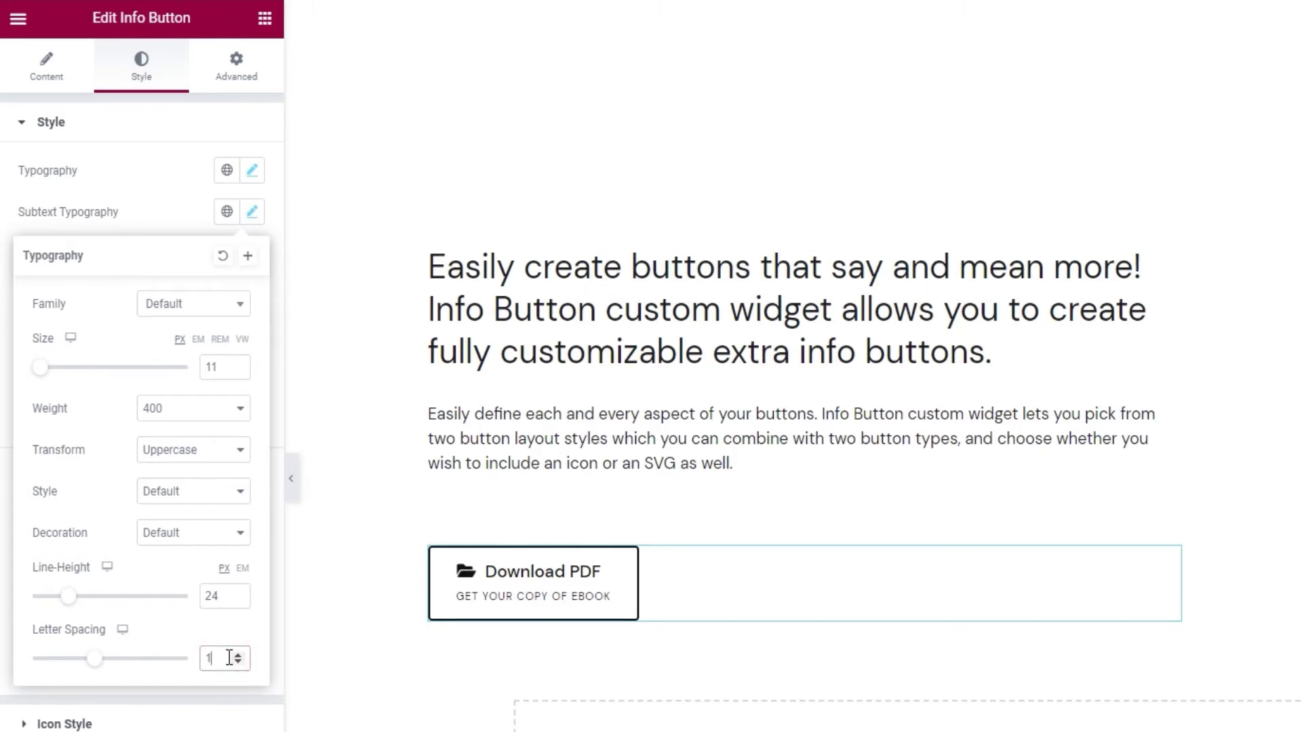
{"action": "left_click", "coordinate": [189, 213]}
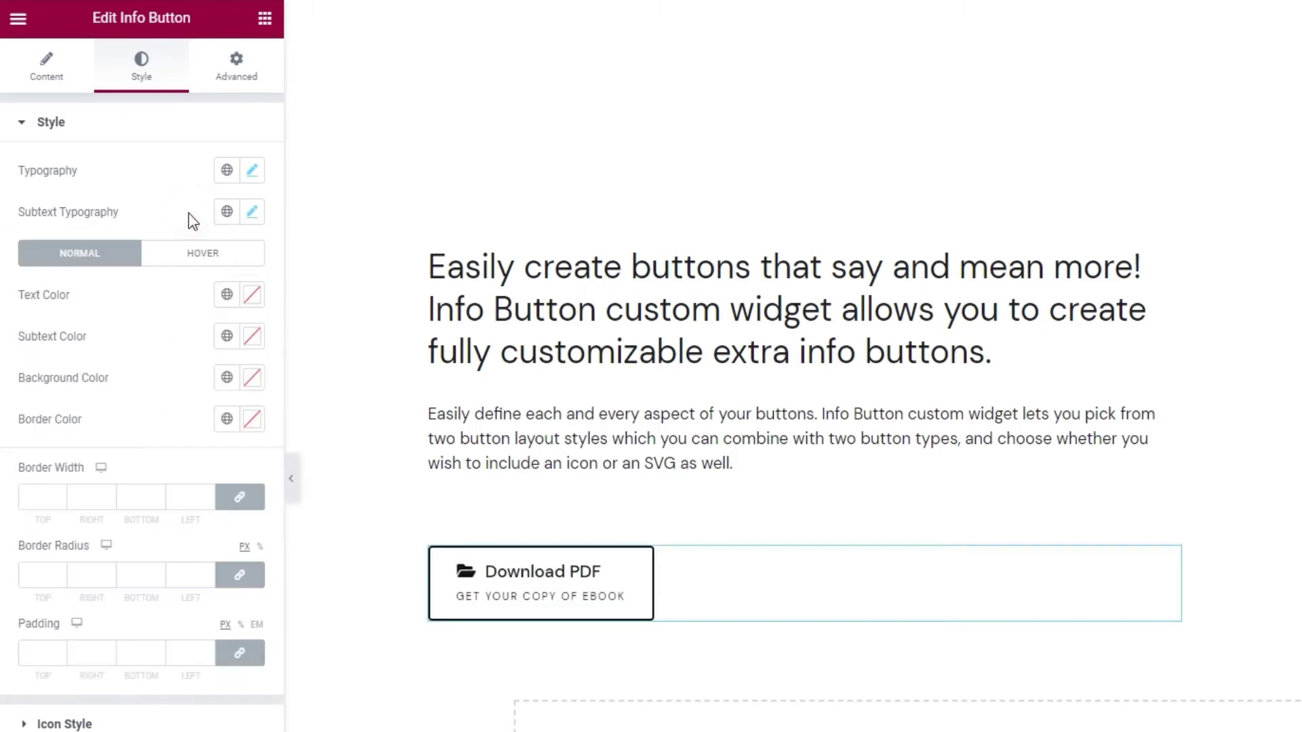
Set the Normal-state main text colour to hex 000000 after trying a reddish tint.
{"action": "left_click", "coordinate": [101, 255]}
{"action": "left_click", "coordinate": [175, 259]}
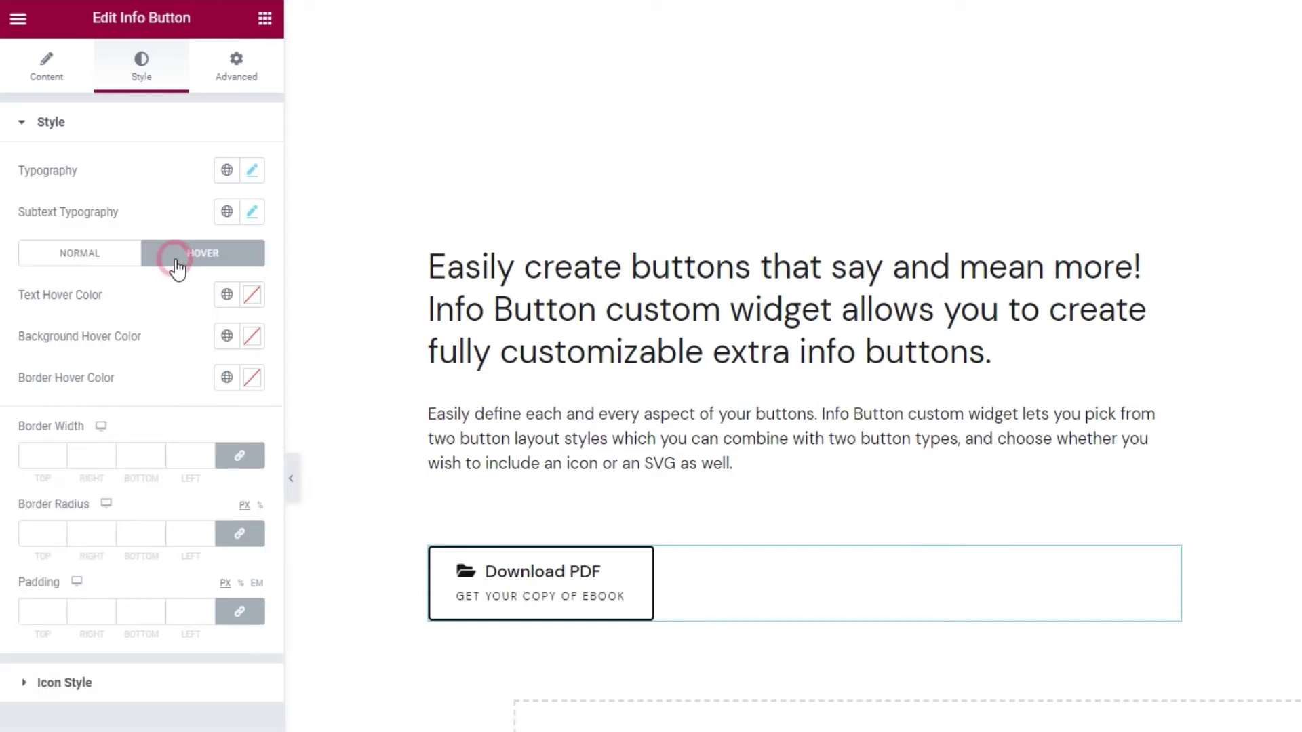
{"action": "left_click", "coordinate": [108, 257]}
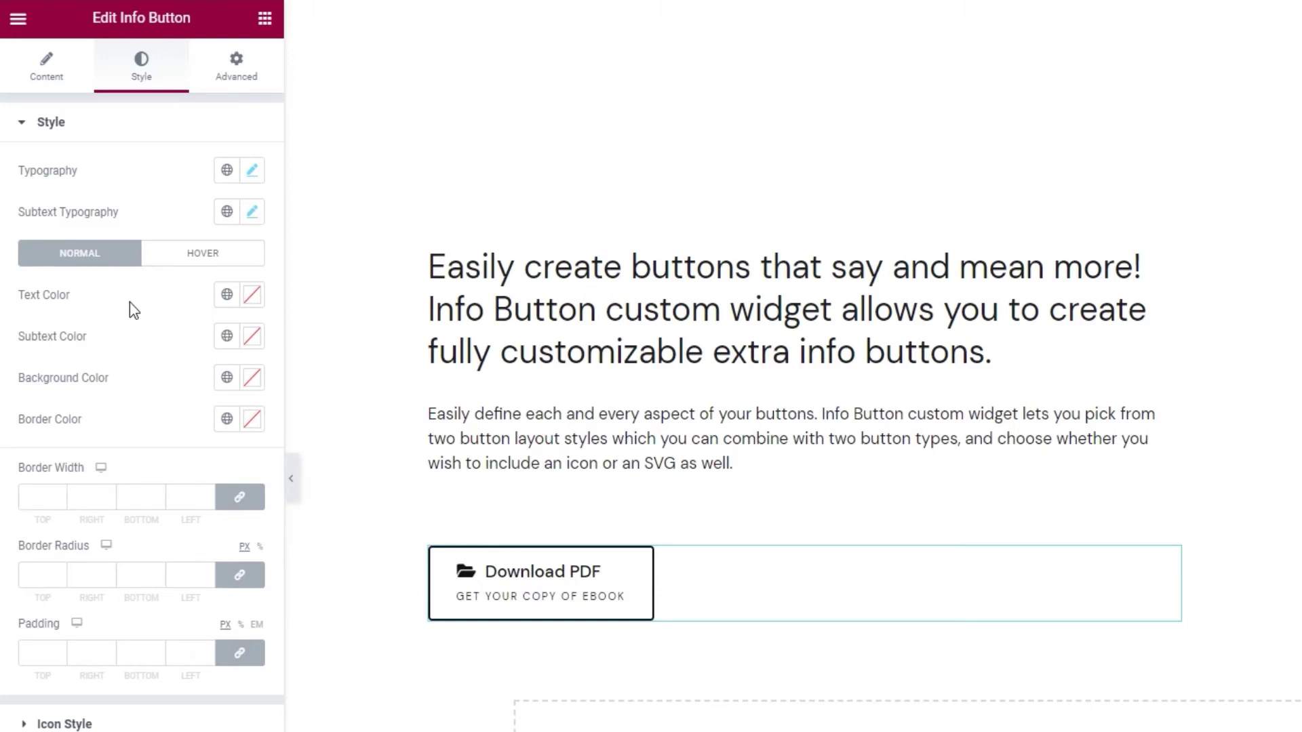
{"action": "left_click", "coordinate": [250, 303]}
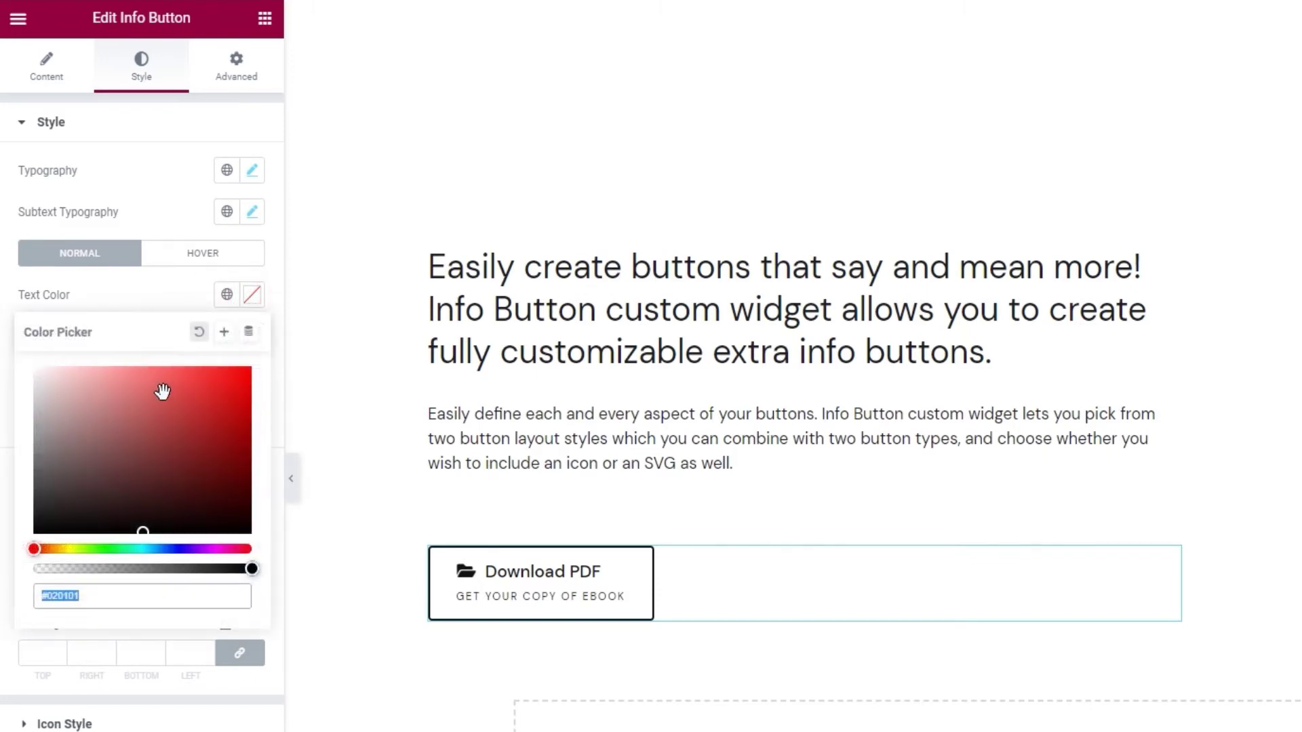
{"action": "left_click_drag", "start_coordinate": [157, 404], "coordinate": [113, 402]}
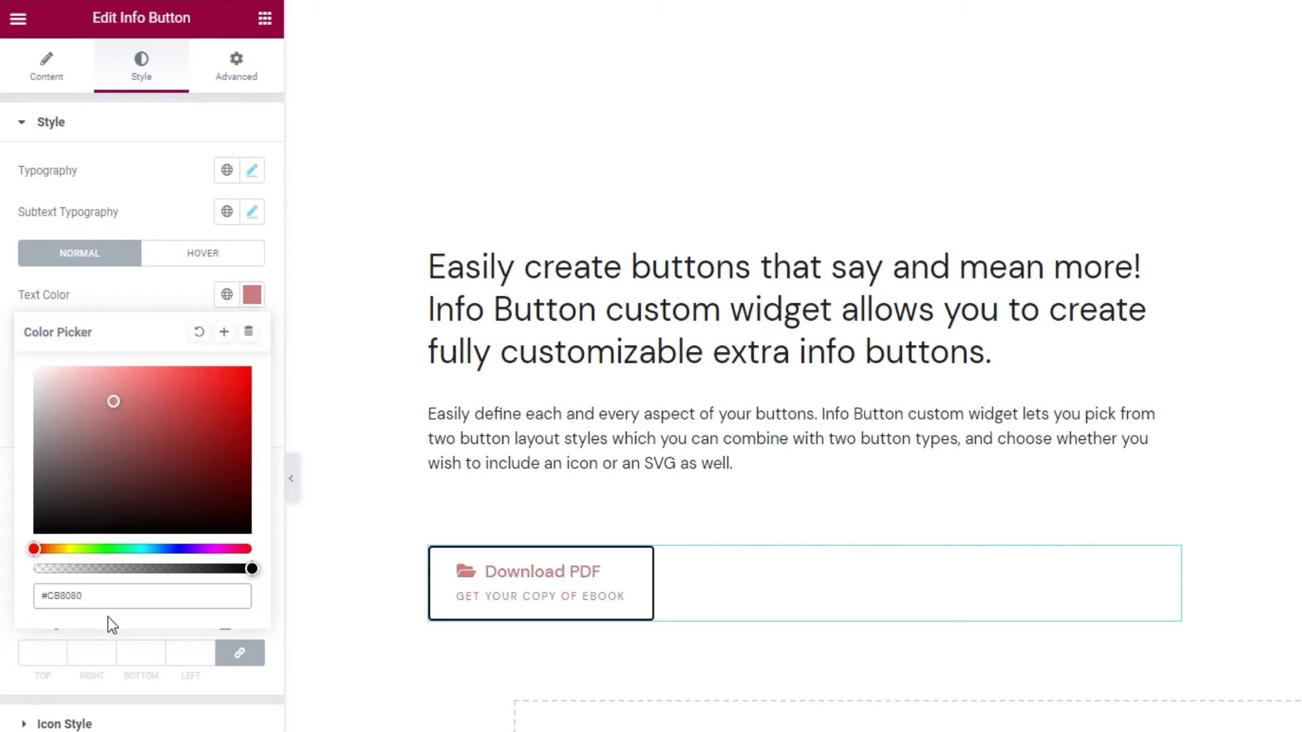
{"action": "double_click", "coordinate": [109, 593]}
{"action": "type", "text": "000000"}
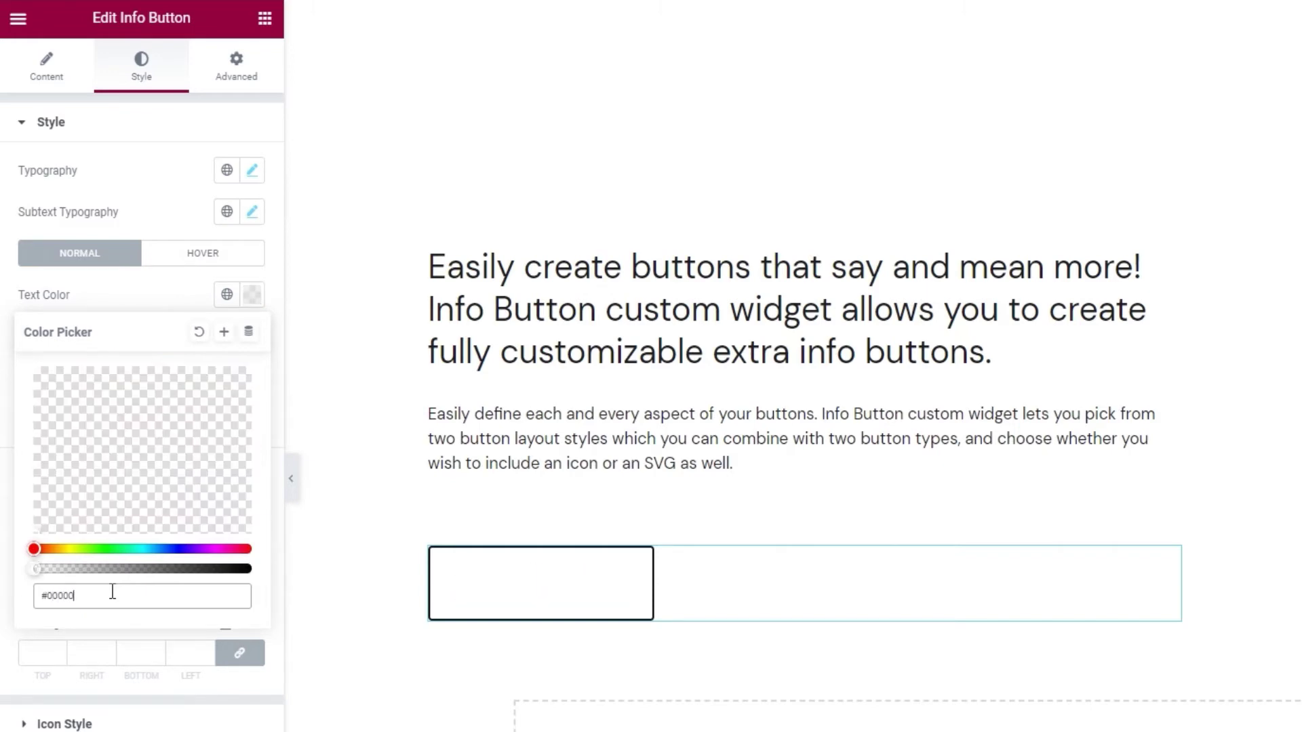
{"action": "left_click", "coordinate": [179, 299]}
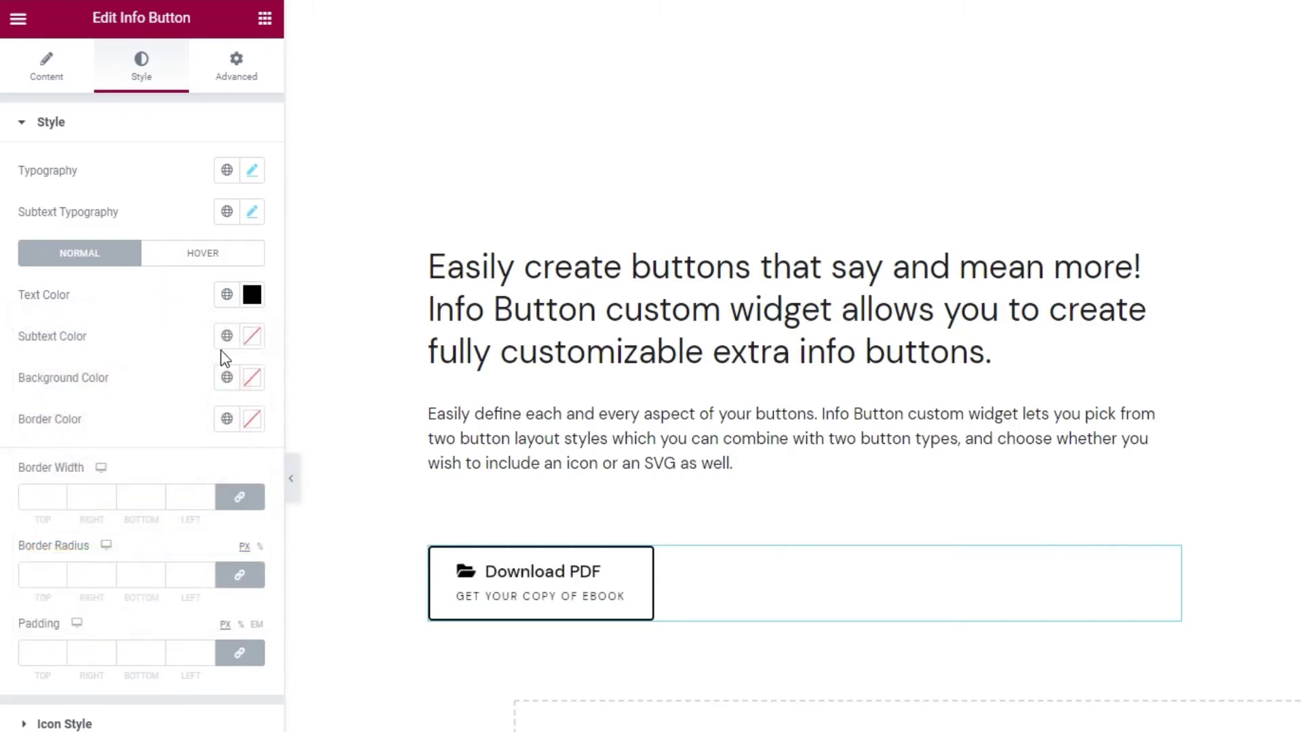
{"action": "left_click", "coordinate": [251, 340]}
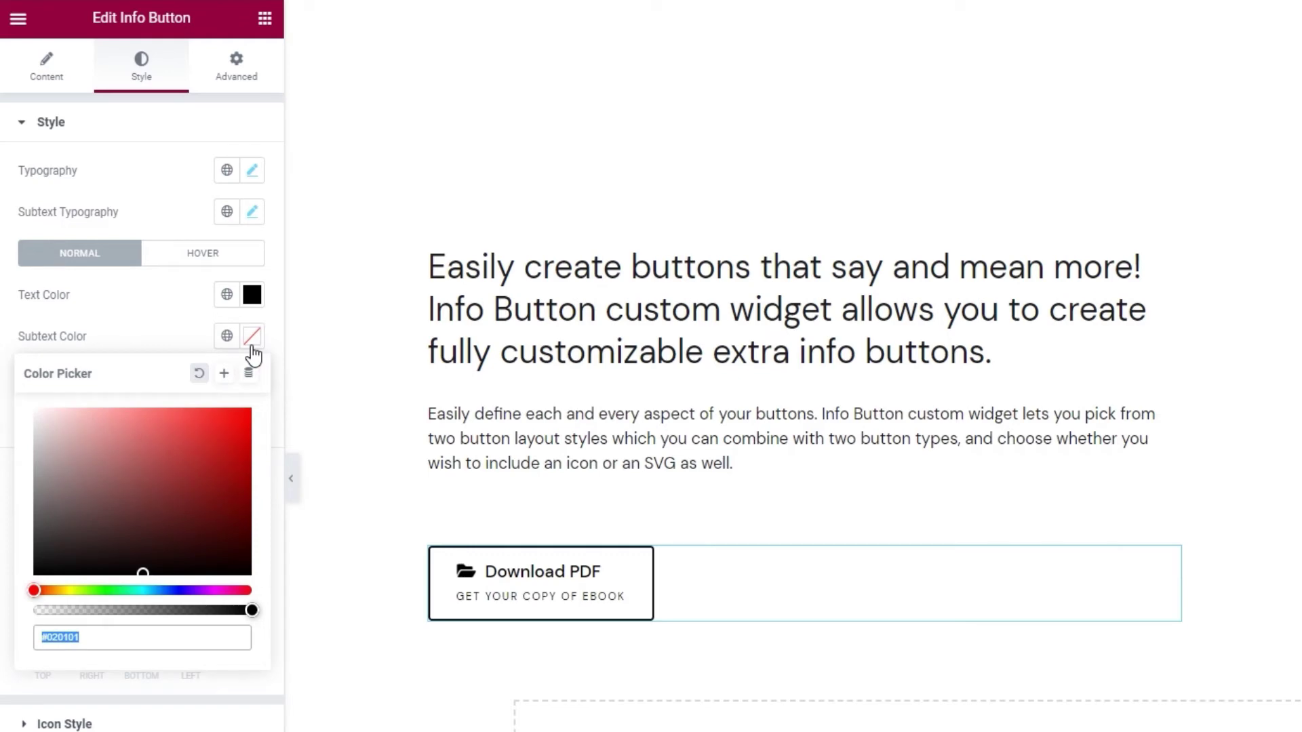
{"action": "left_click", "coordinate": [180, 335]}
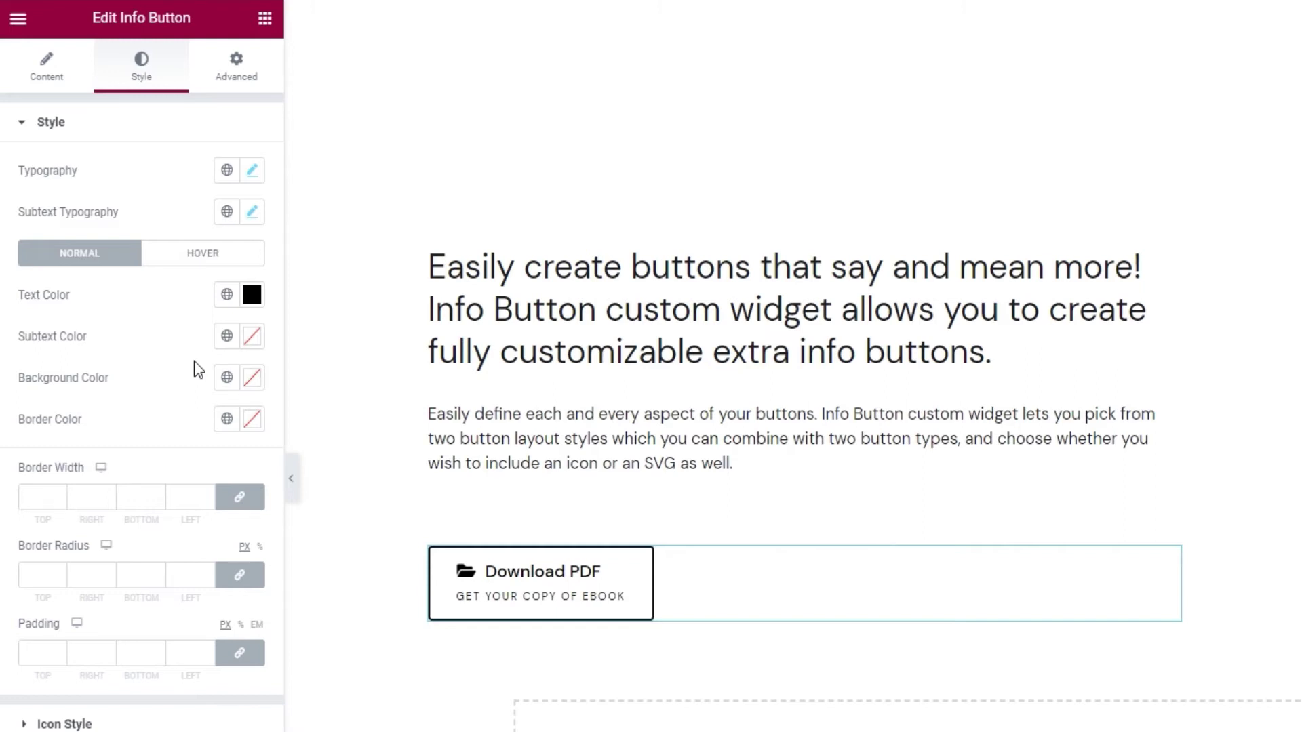
{"action": "left_click", "coordinate": [250, 378]}
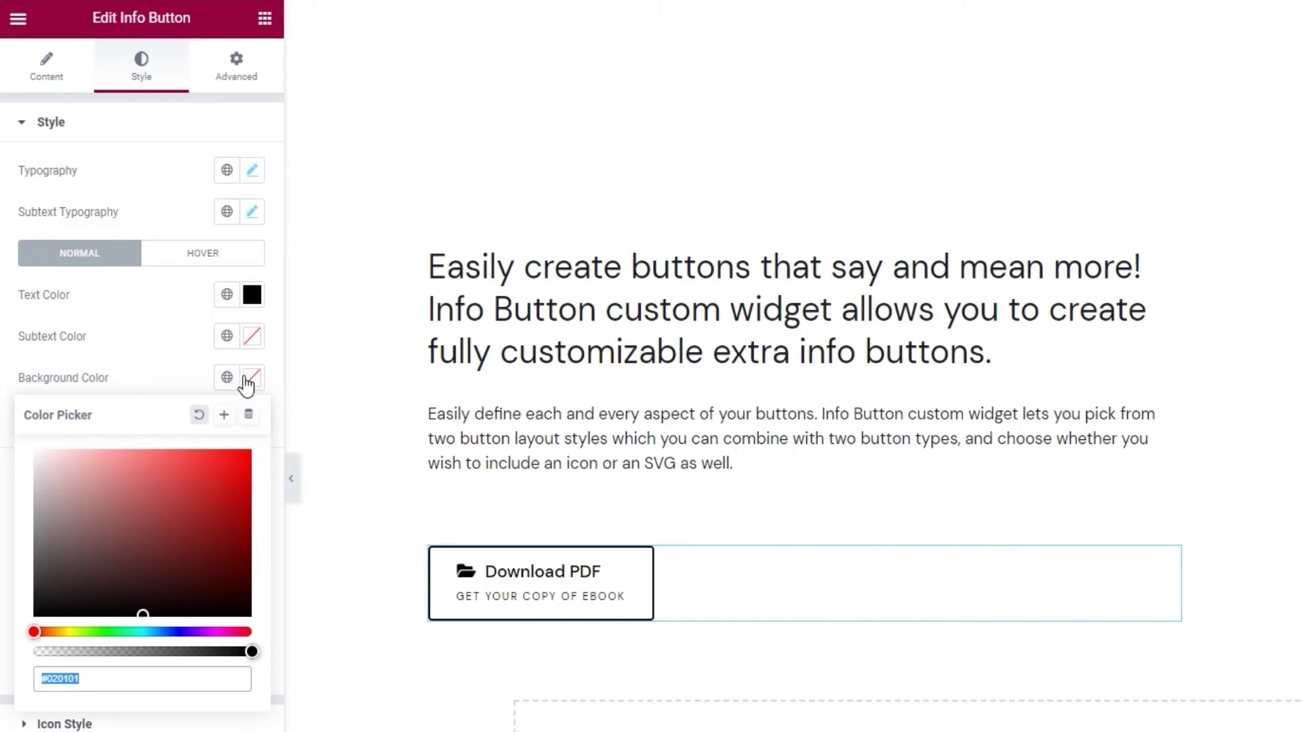
{"action": "left_click", "coordinate": [176, 369]}
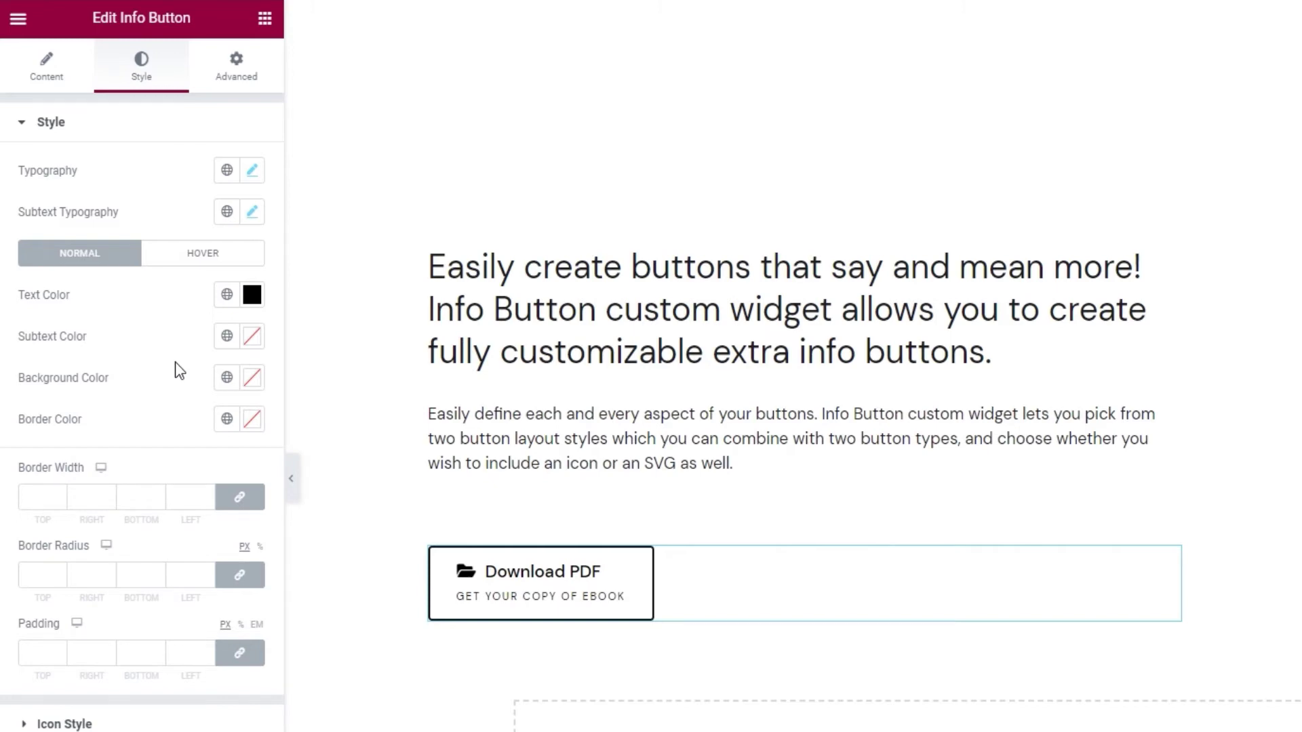
Change the Download PDF button's border colour from the dark outline to light grey #c3c3c3.
{"action": "left_click", "coordinate": [252, 421]}
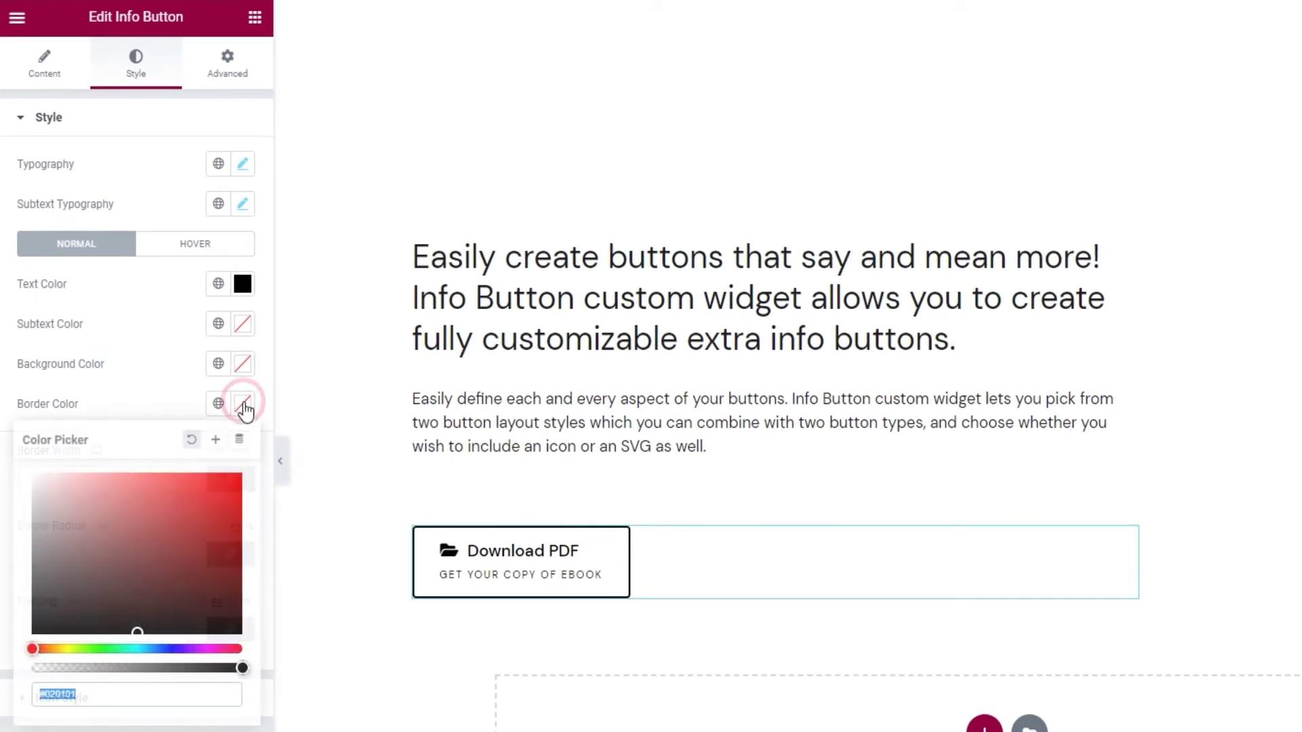
{"action": "left_click", "coordinate": [115, 693]}
{"action": "mouse_move", "coordinate": [116, 584]}
{"action": "left_mouse_down"}
{"action": "mouse_move", "coordinate": [219, 505]}
{"action": "mouse_move", "coordinate": [224, 568]}
{"action": "mouse_move", "coordinate": [191, 491]}
{"action": "mouse_move", "coordinate": [52, 519]}
{"action": "left_mouse_up"}
{"action": "double_click", "coordinate": [107, 694]}
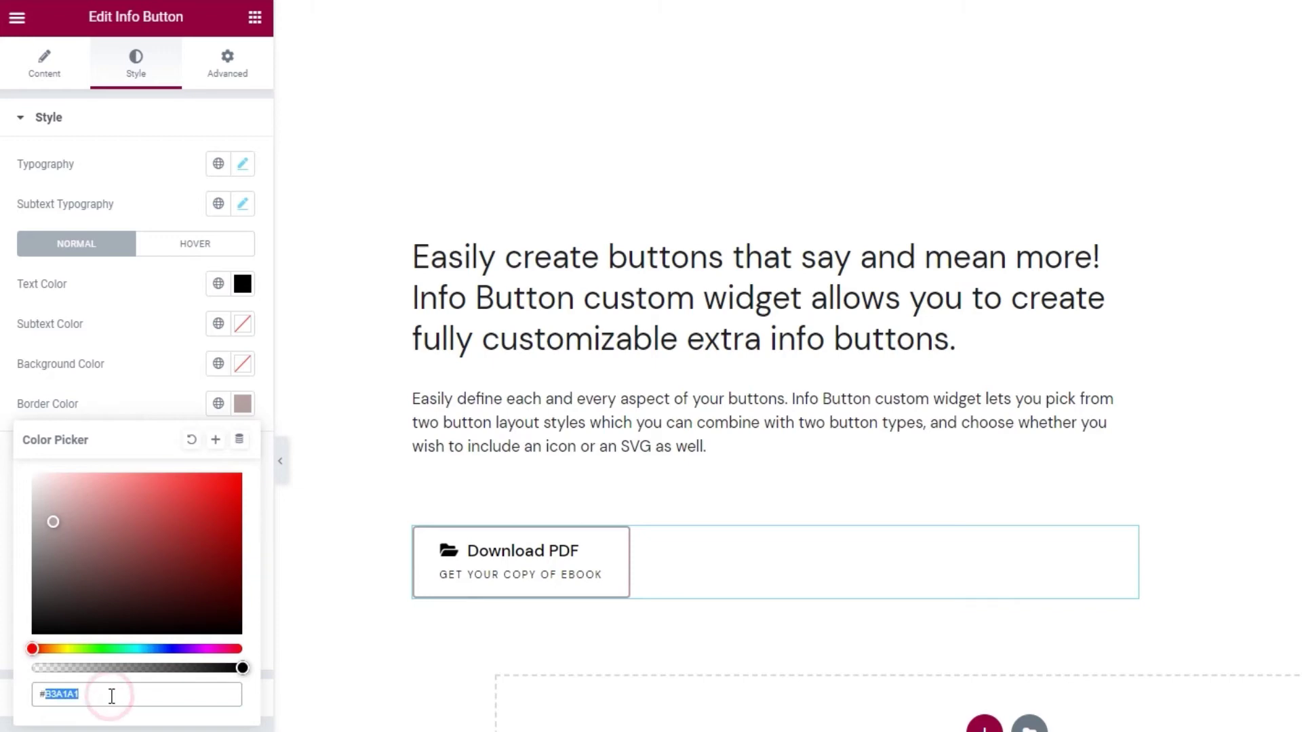
{"action": "type", "text": "#cccccc"}
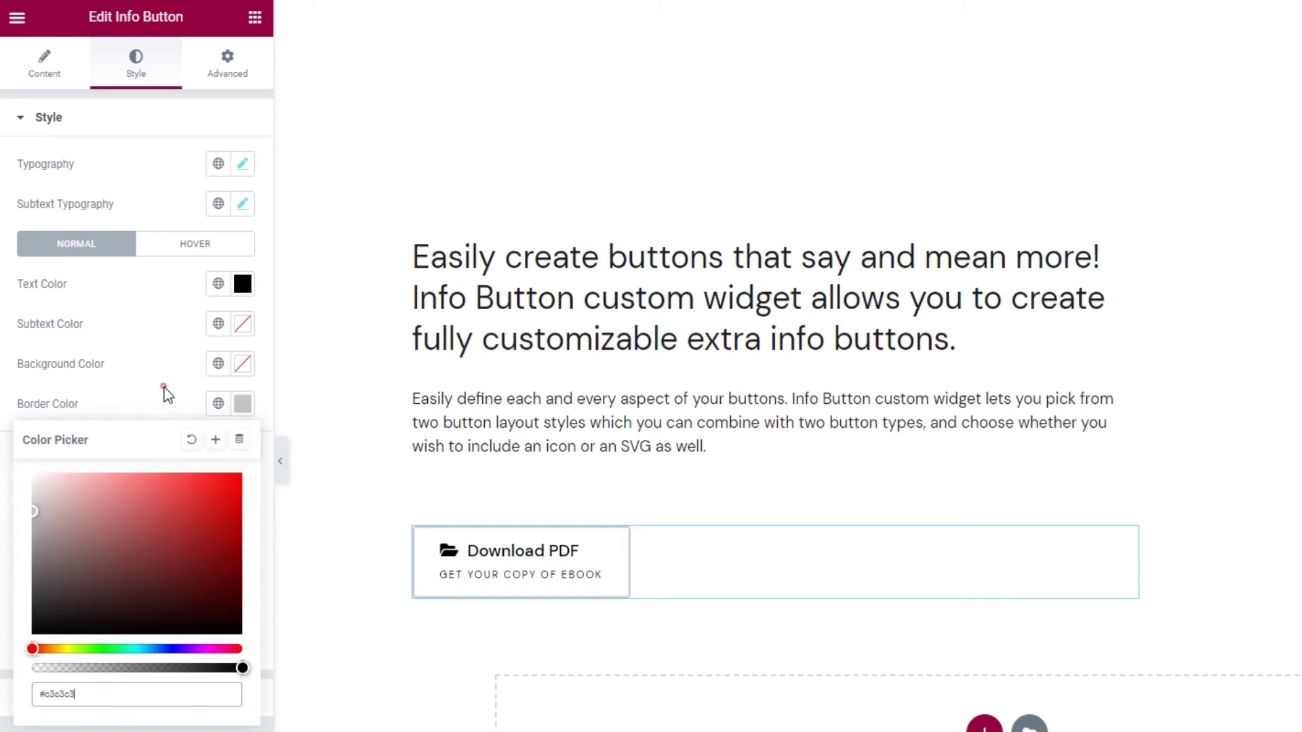
{"action": "left_click", "coordinate": [168, 395]}
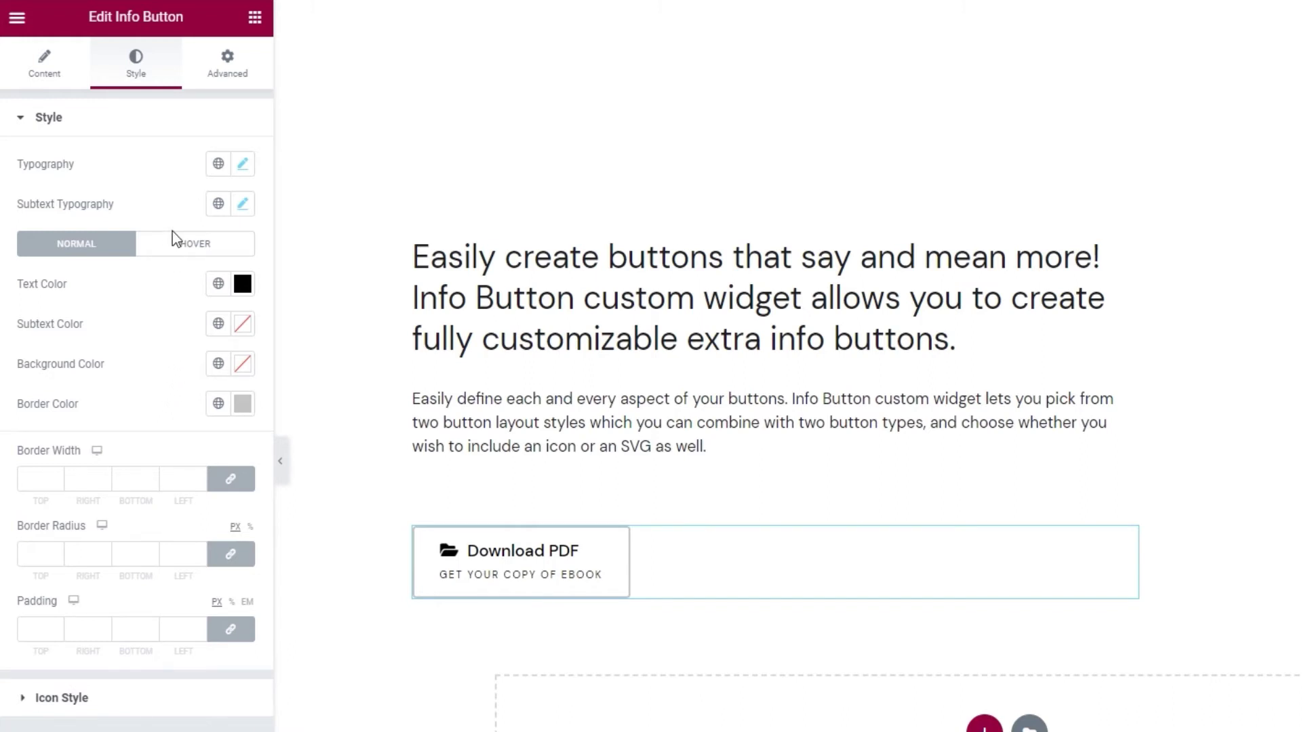
In the hover state, set the button's background colour to light grey #eaeaea.
{"action": "left_click", "coordinate": [182, 250]}
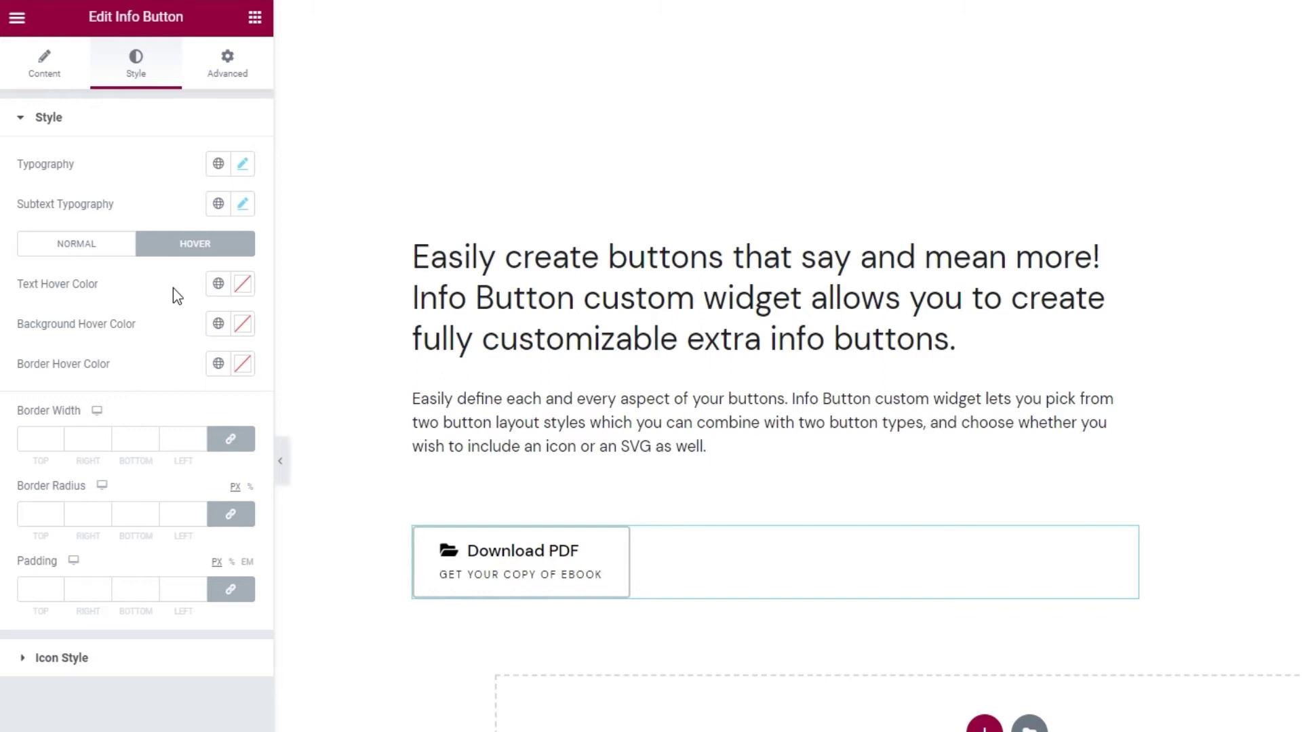
{"action": "left_click", "coordinate": [242, 324]}
{"action": "double_click", "coordinate": [123, 617]}
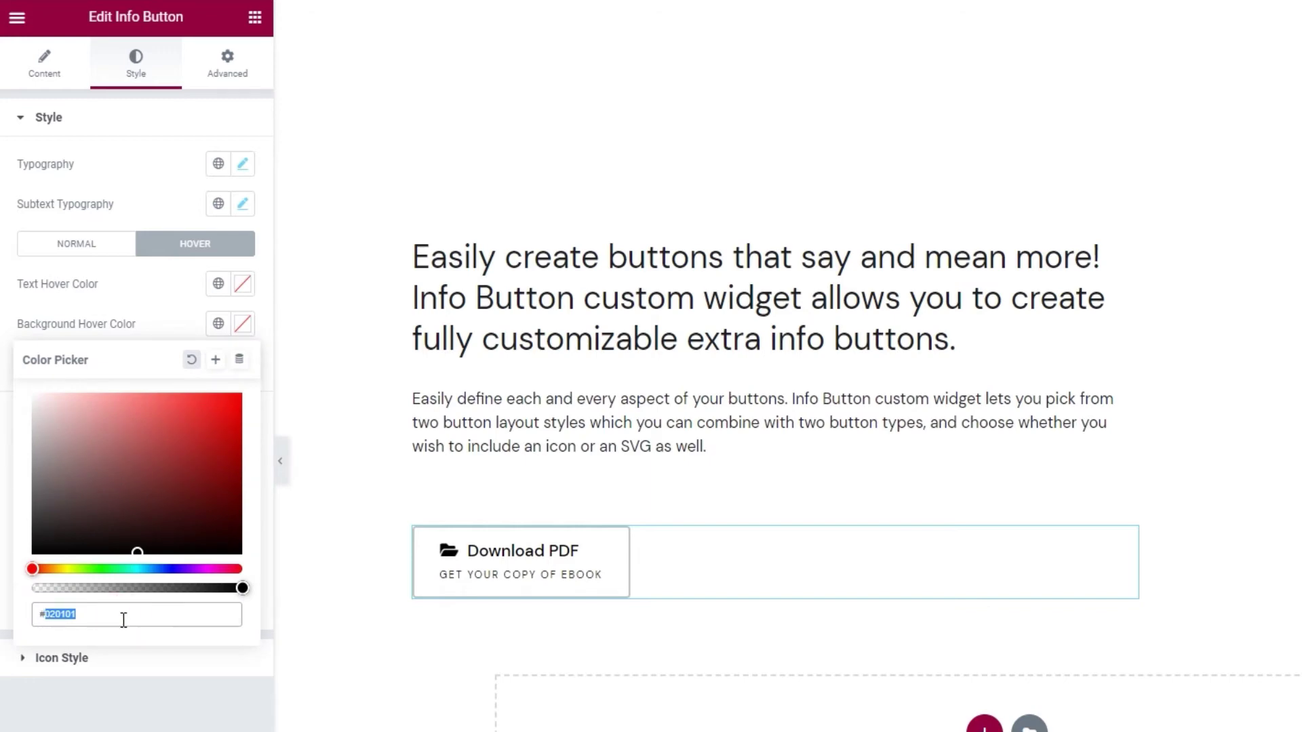
{"action": "type", "text": "eaeaea"}
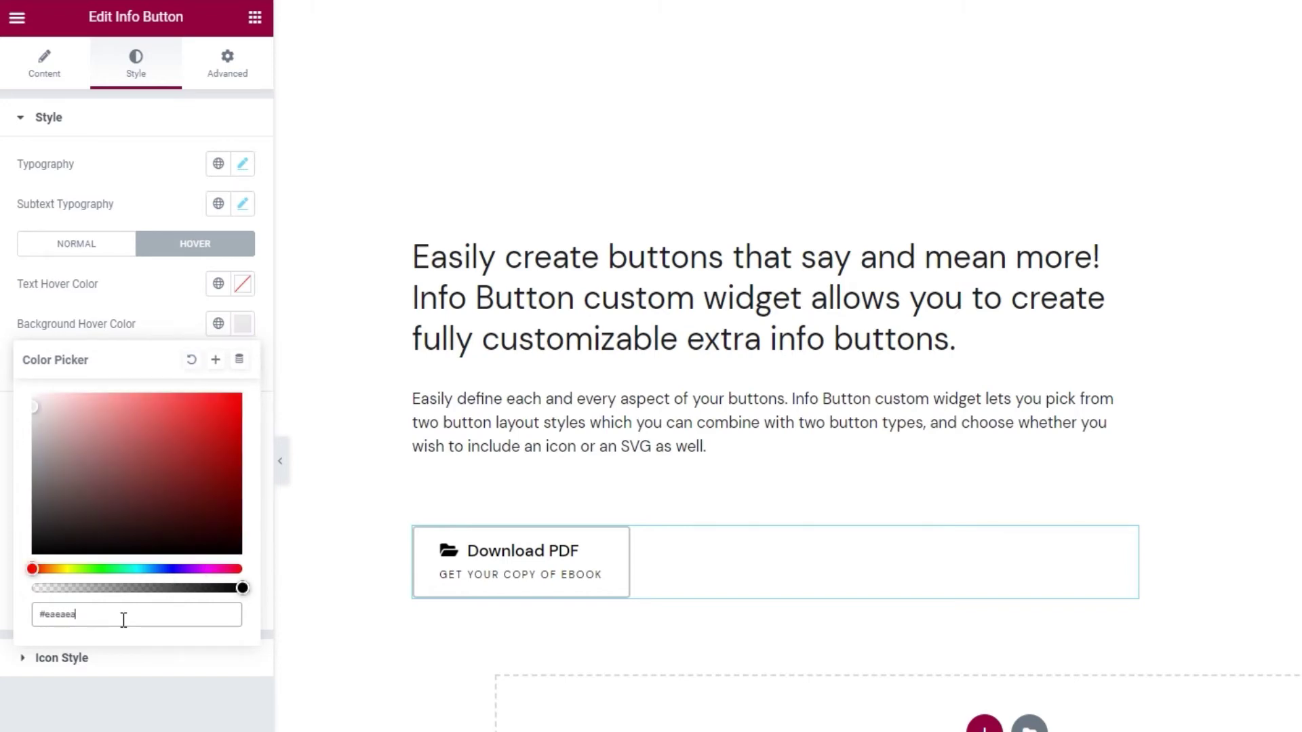
{"action": "left_click", "coordinate": [176, 324]}
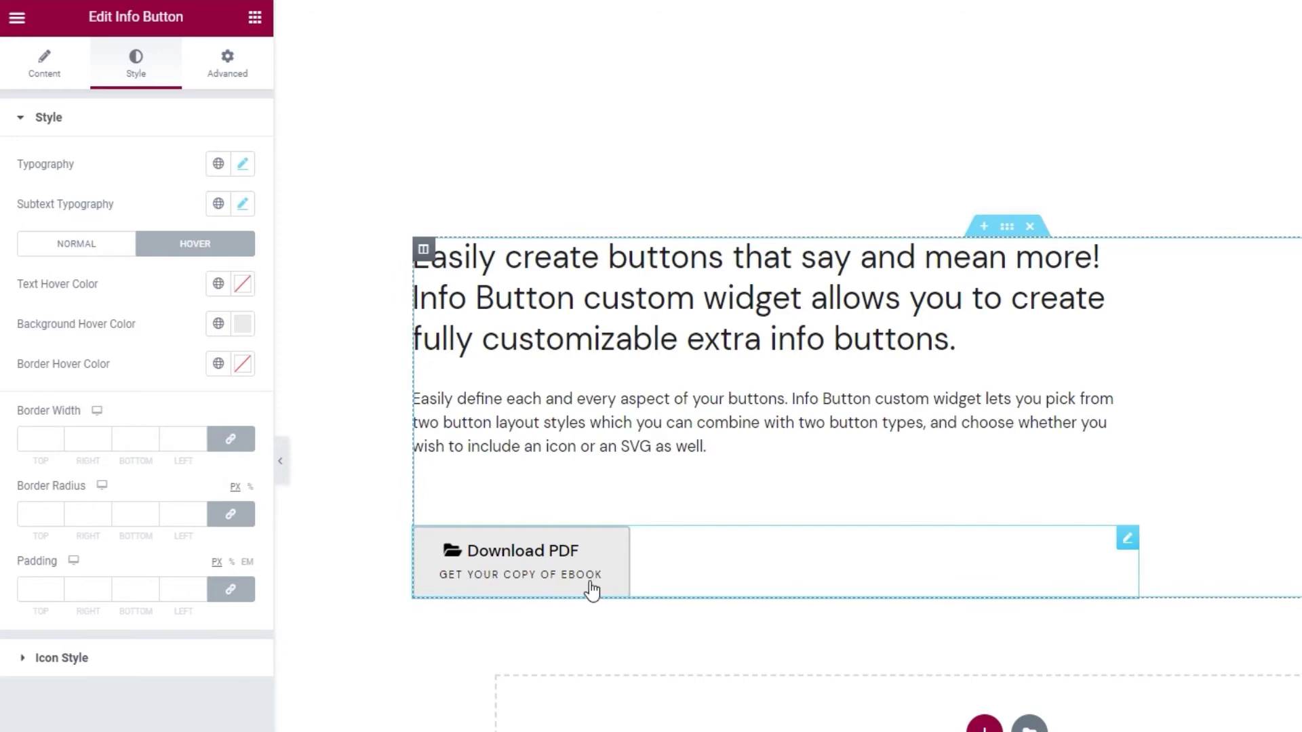
Set the hover border colour to the same light grey #eaeaea.
{"action": "left_click", "coordinate": [243, 367]}
{"action": "left_click", "coordinate": [97, 653]}
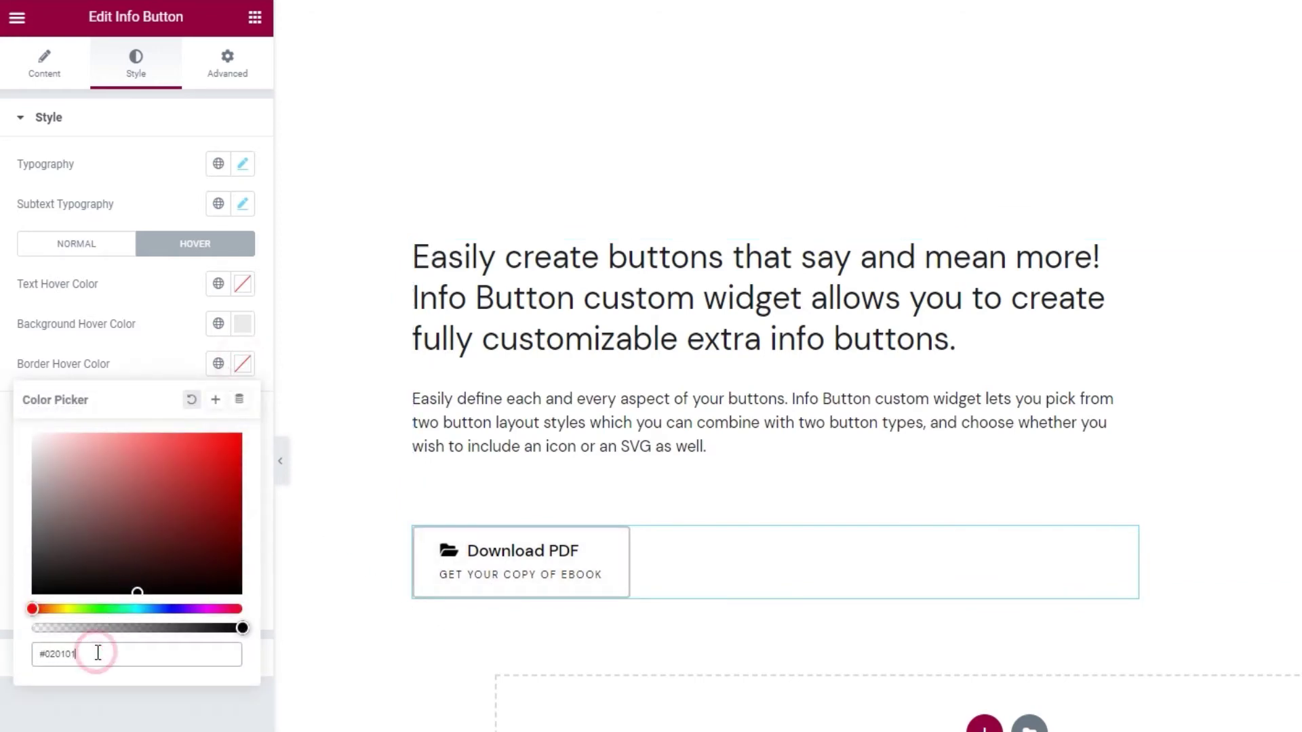
{"action": "triple_click", "coordinate": [98, 652]}
{"action": "type", "text": "#eaeaea"}
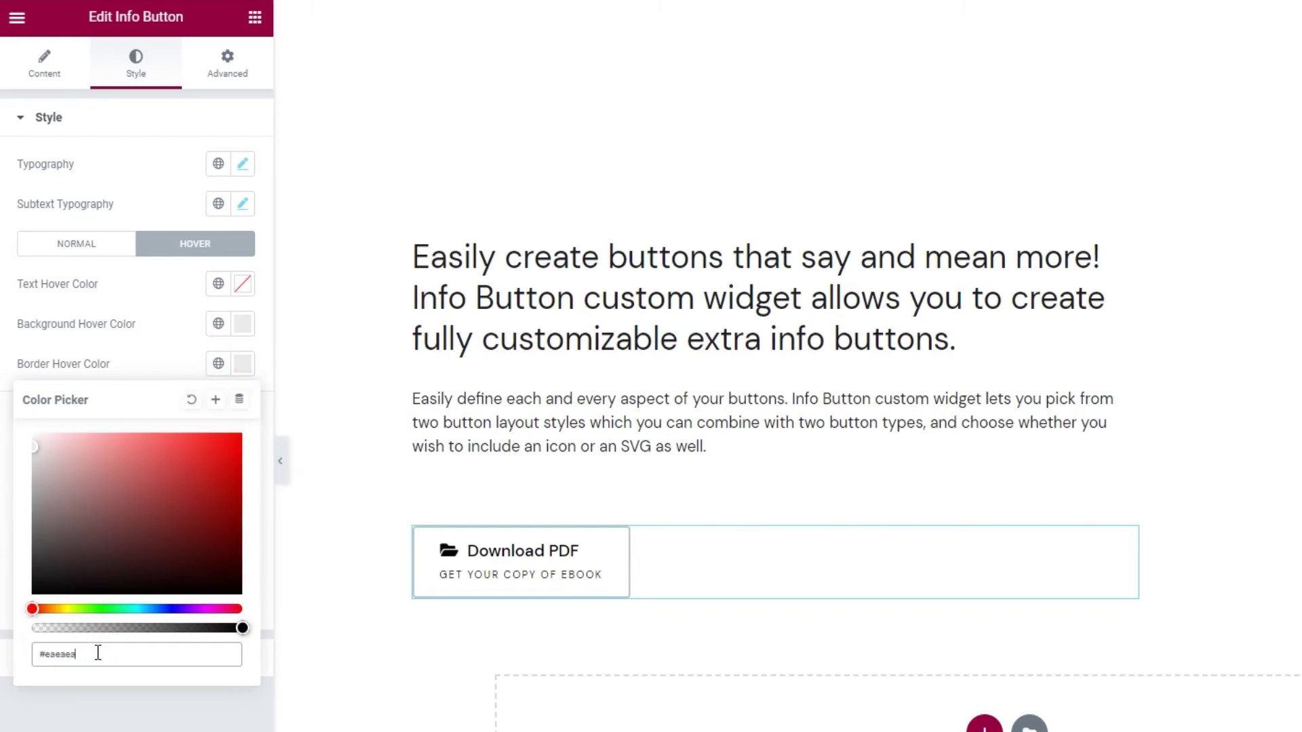
{"action": "left_click", "coordinate": [169, 356]}
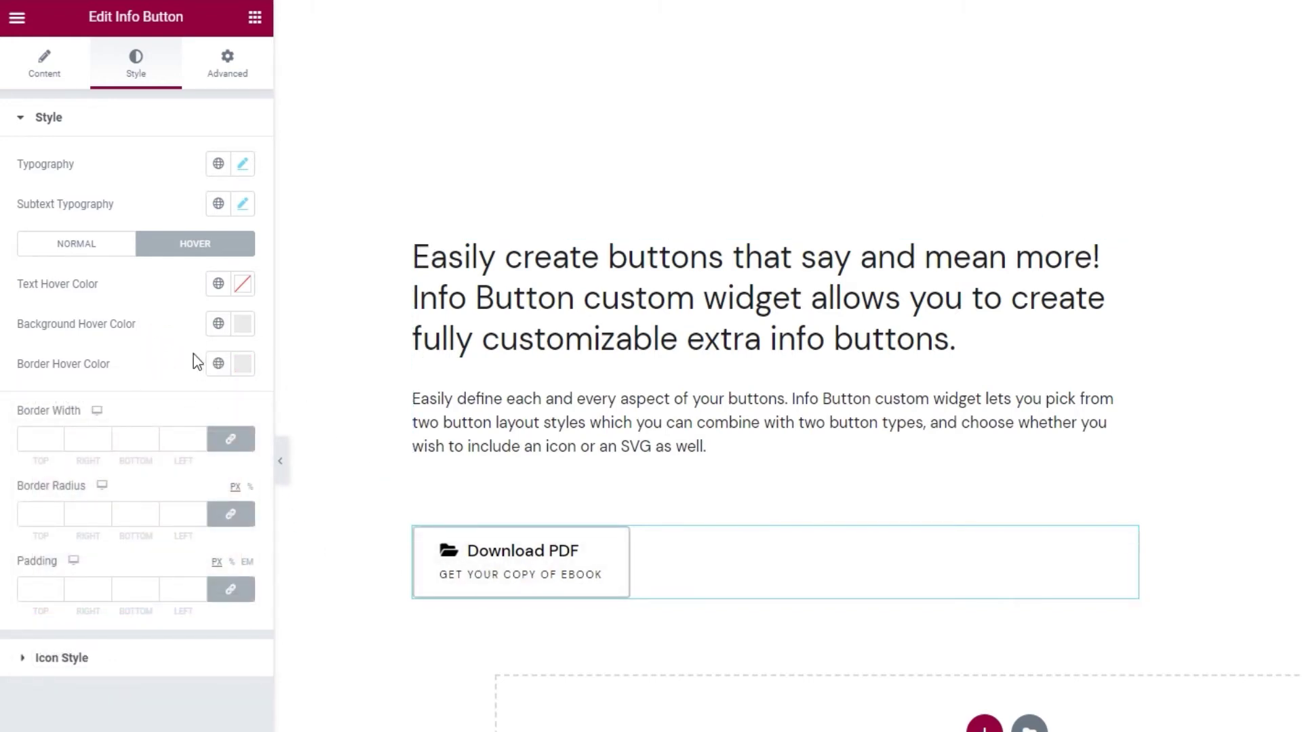
Set the border width to 1 px and the corner radius to 10 on all sides.
{"action": "left_click", "coordinate": [57, 437]}
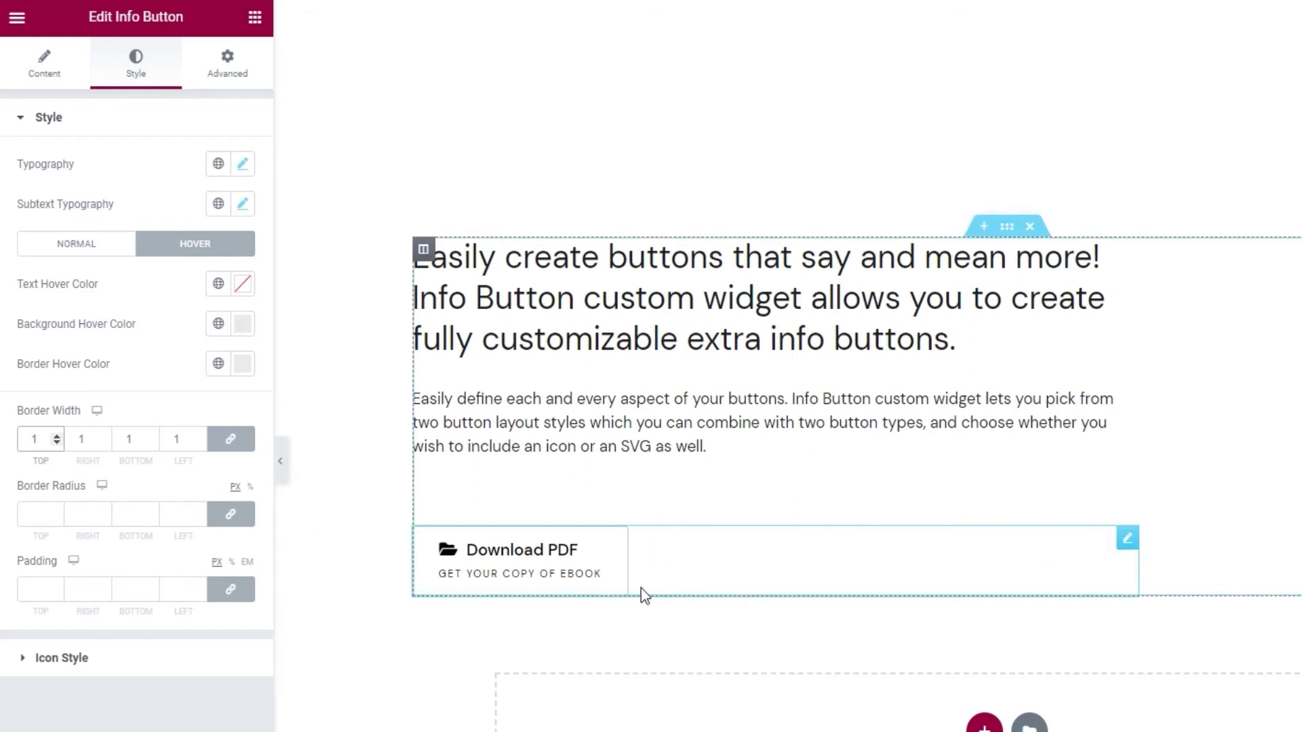
{"action": "left_click", "coordinate": [58, 510]}
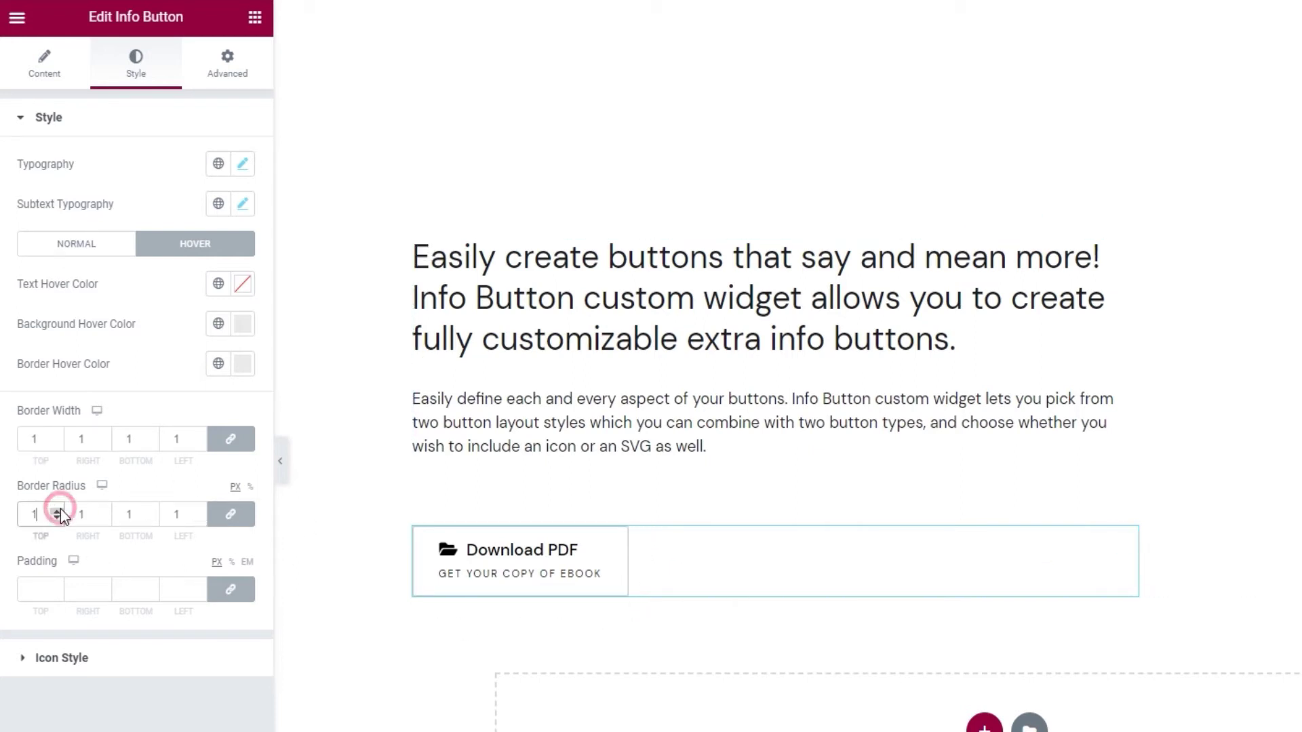
{"action": "left_click", "coordinate": [57, 509]}
{"action": "left_click", "coordinate": [58, 510]}
{"action": "left_click", "coordinate": [57, 510]}
{"action": "left_click", "coordinate": [58, 510]}
{"action": "left_click", "coordinate": [58, 509]}
{"action": "left_click", "coordinate": [57, 510]}
{"action": "left_click", "coordinate": [58, 510]}
{"action": "left_click", "coordinate": [57, 510]}
{"action": "left_click", "coordinate": [58, 510]}
{"action": "left_click", "coordinate": [57, 586]}
Reset the button padding to 0 and unlink the padding sides.
{"action": "left_click", "coordinate": [57, 586]}
{"action": "left_click", "coordinate": [57, 586]}
{"action": "left_click", "coordinate": [57, 586]}
{"action": "left_click", "coordinate": [57, 586]}
{"action": "left_click", "coordinate": [57, 586]}
{"action": "left_click", "coordinate": [57, 586]}
{"action": "left_click", "coordinate": [57, 585]}
{"action": "left_click", "coordinate": [57, 586]}
{"action": "left_click", "coordinate": [57, 586]}
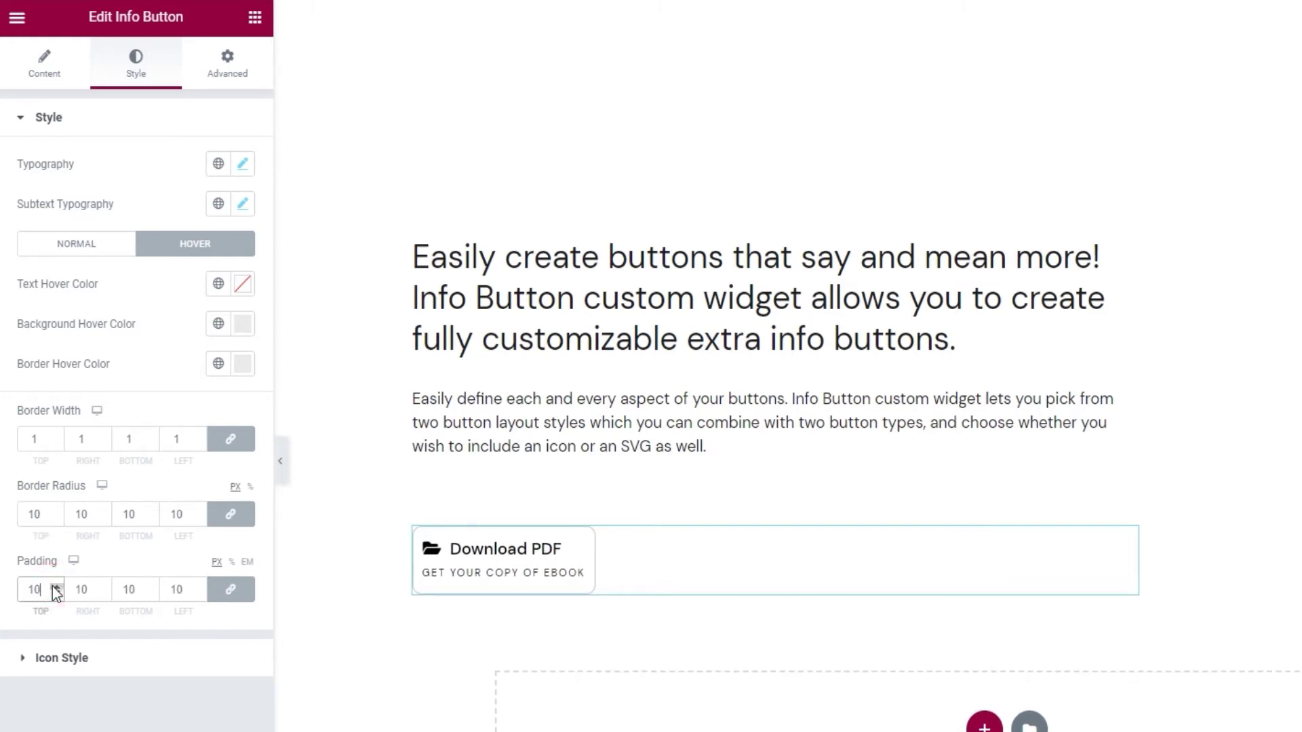
{"action": "left_click", "coordinate": [54, 585]}
{"action": "left_click", "coordinate": [55, 586]}
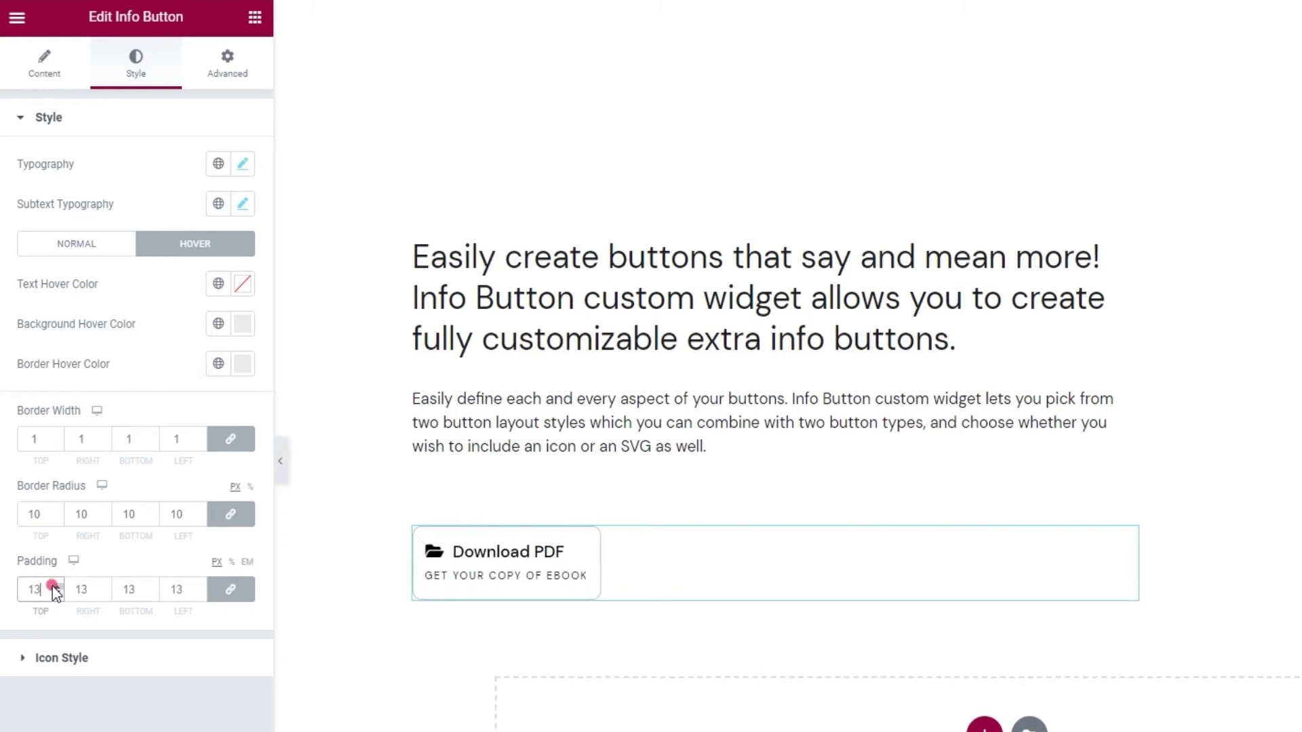
{"action": "left_click", "coordinate": [55, 586]}
{"action": "left_click", "coordinate": [54, 586]}
{"action": "left_click", "coordinate": [54, 586]}
{"action": "left_click", "coordinate": [54, 586]}
{"action": "left_click_drag", "start_coordinate": [48, 589], "coordinate": [10, 593]}
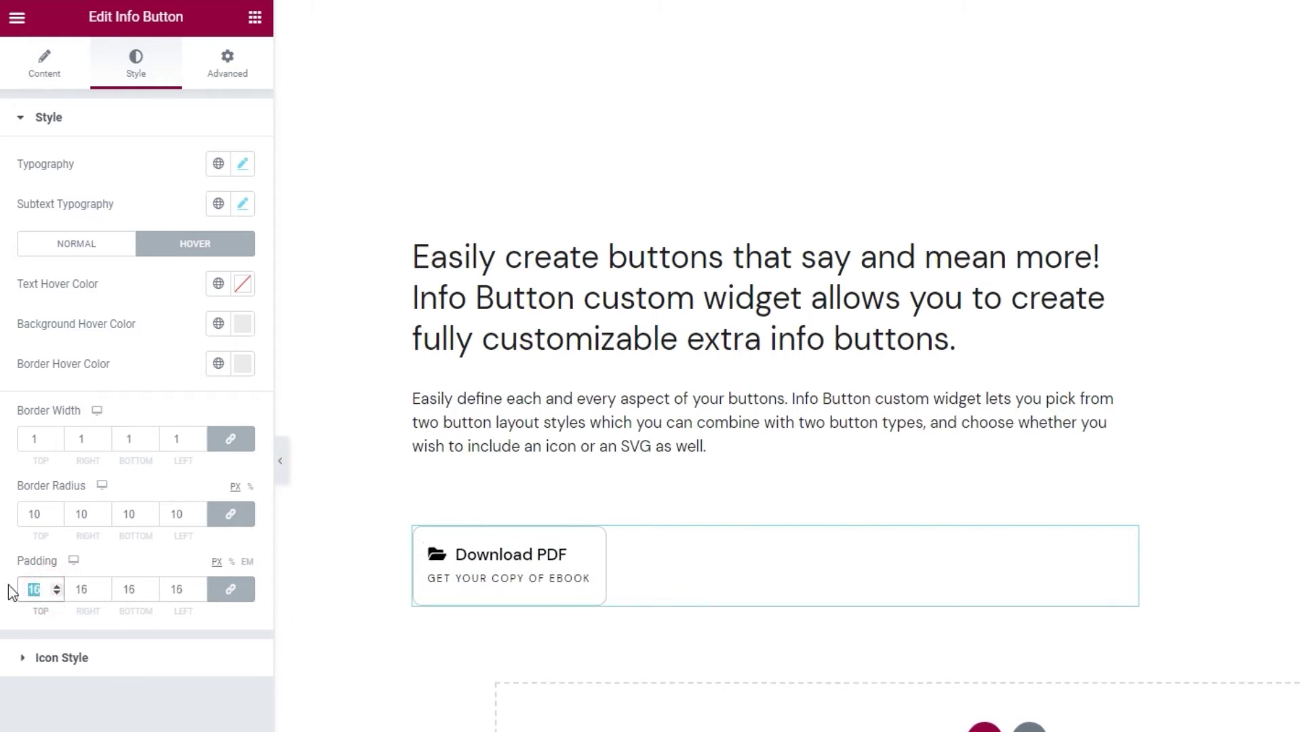
{"action": "type", "text": "0"}
{"action": "left_click", "coordinate": [230, 589]}
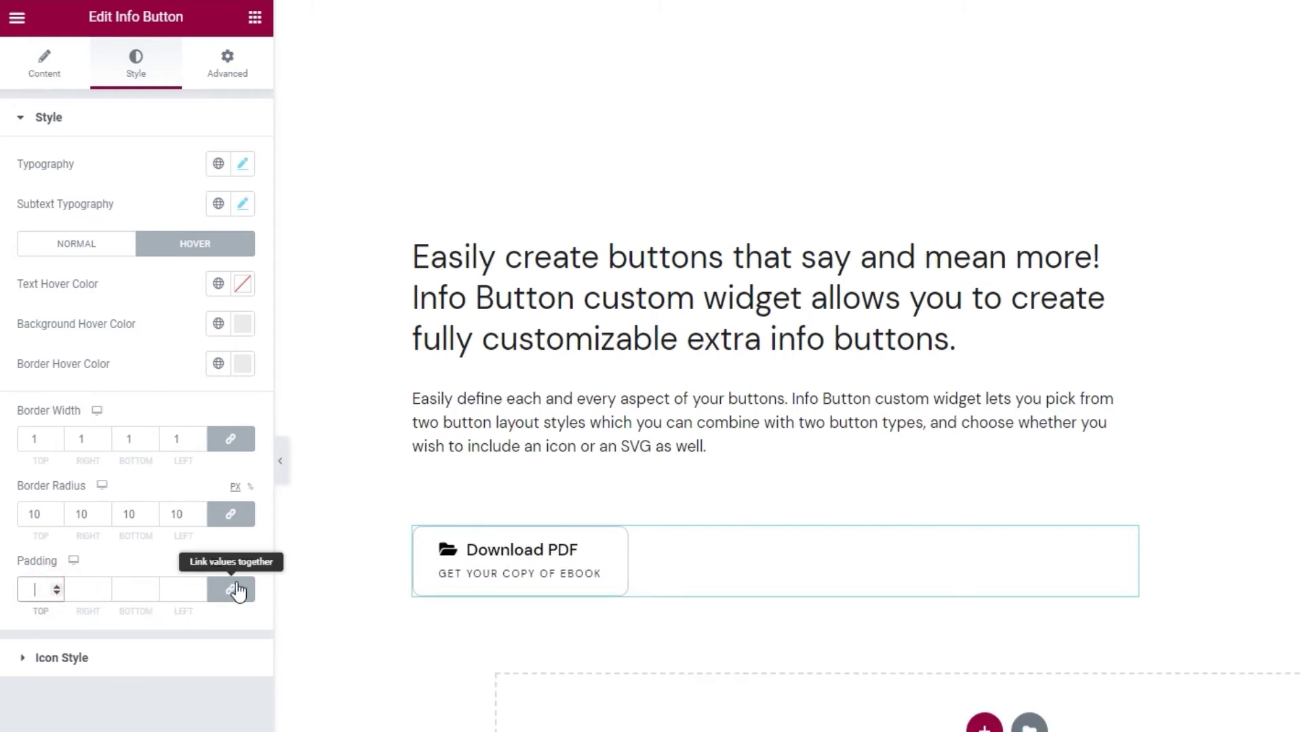
Enter padding values of 14 top, 25 right, 21 bottom and 22 left.
{"action": "double_click", "coordinate": [27, 587]}
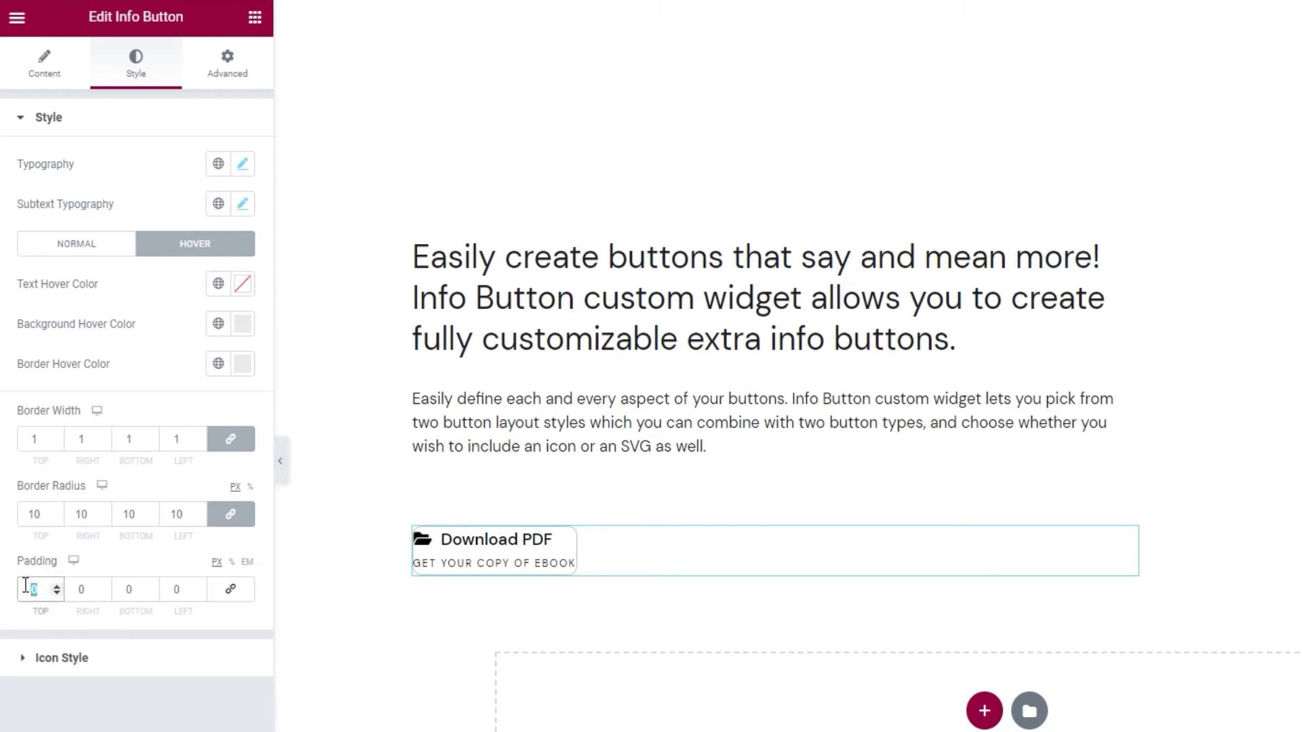
{"action": "type", "text": "14"}
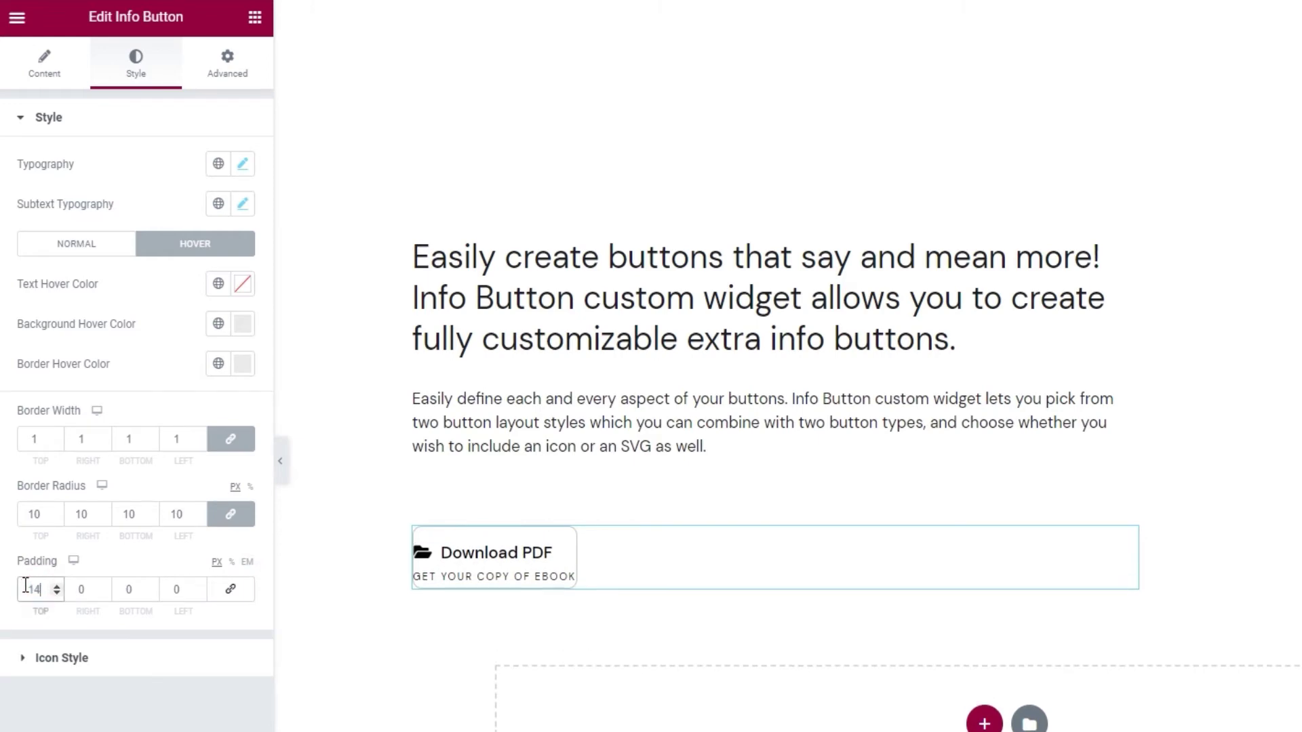
{"action": "double_click", "coordinate": [74, 589]}
{"action": "type", "text": "25"}
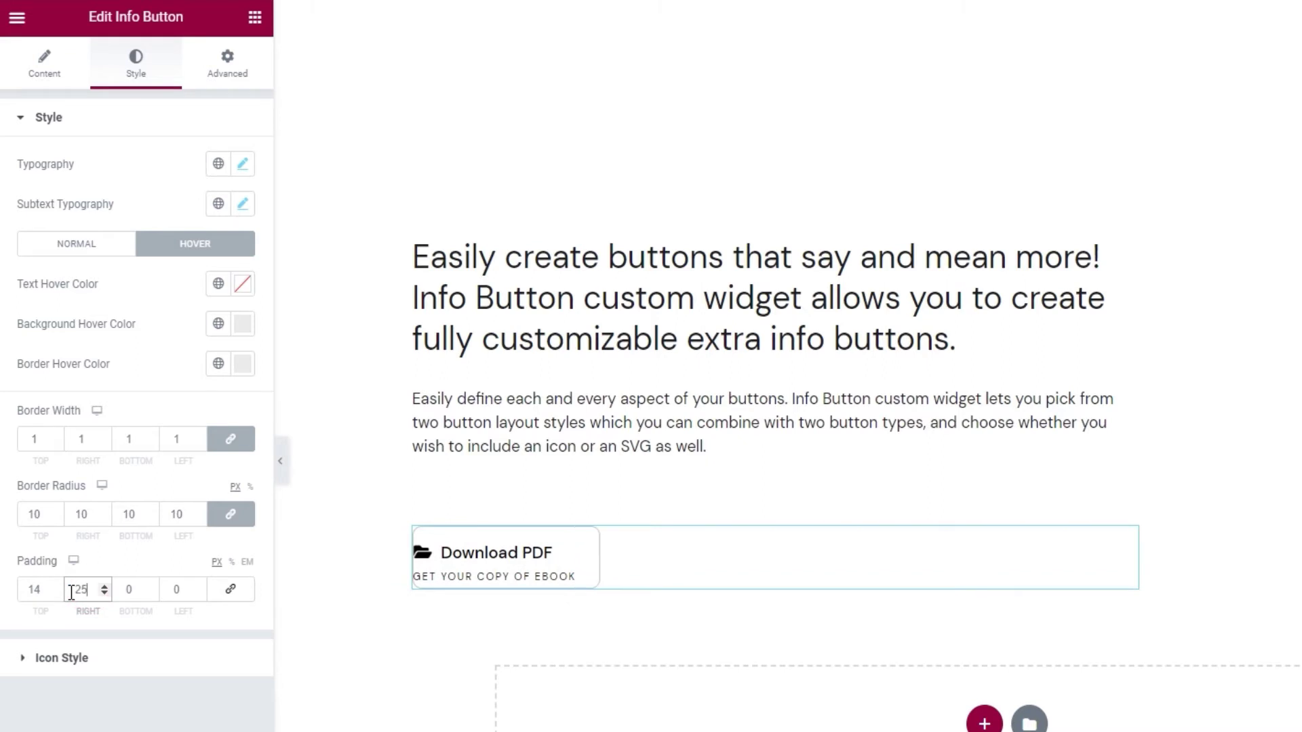
{"action": "double_click", "coordinate": [122, 589]}
{"action": "type", "text": "21"}
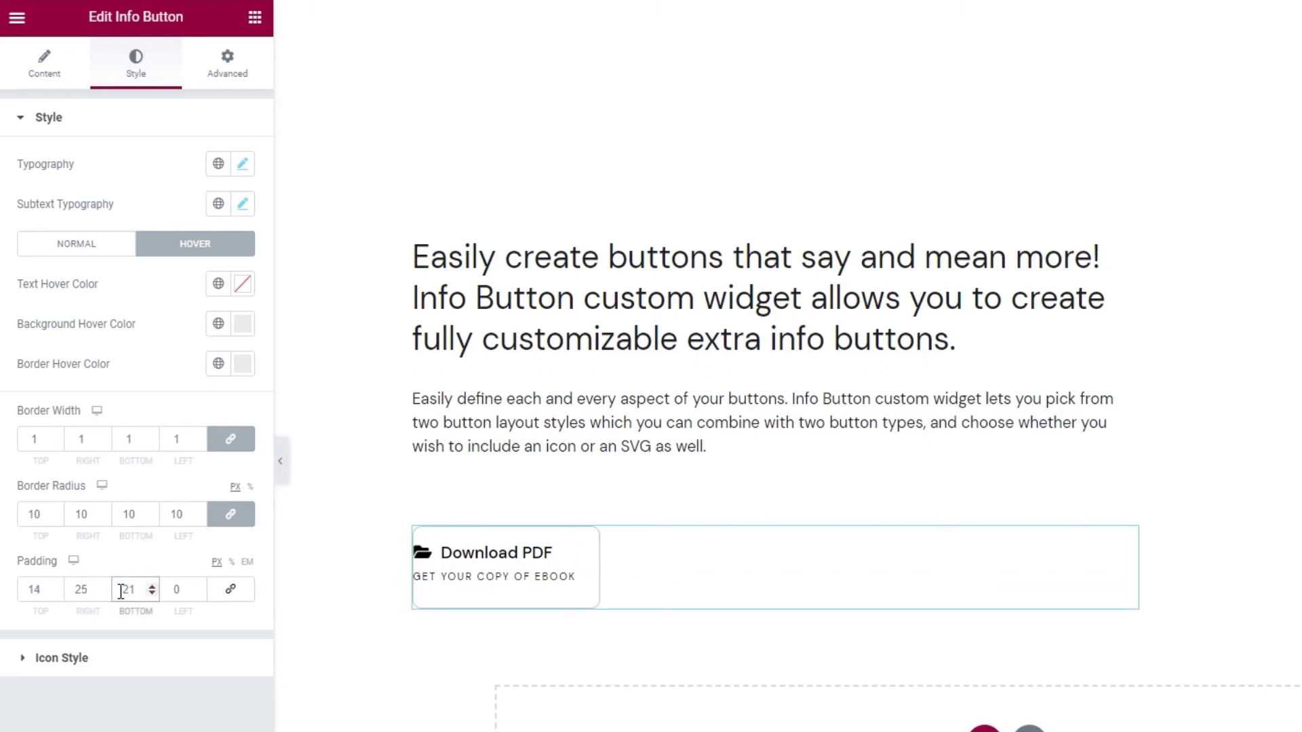
{"action": "double_click", "coordinate": [180, 589]}
{"action": "type", "text": "22"}
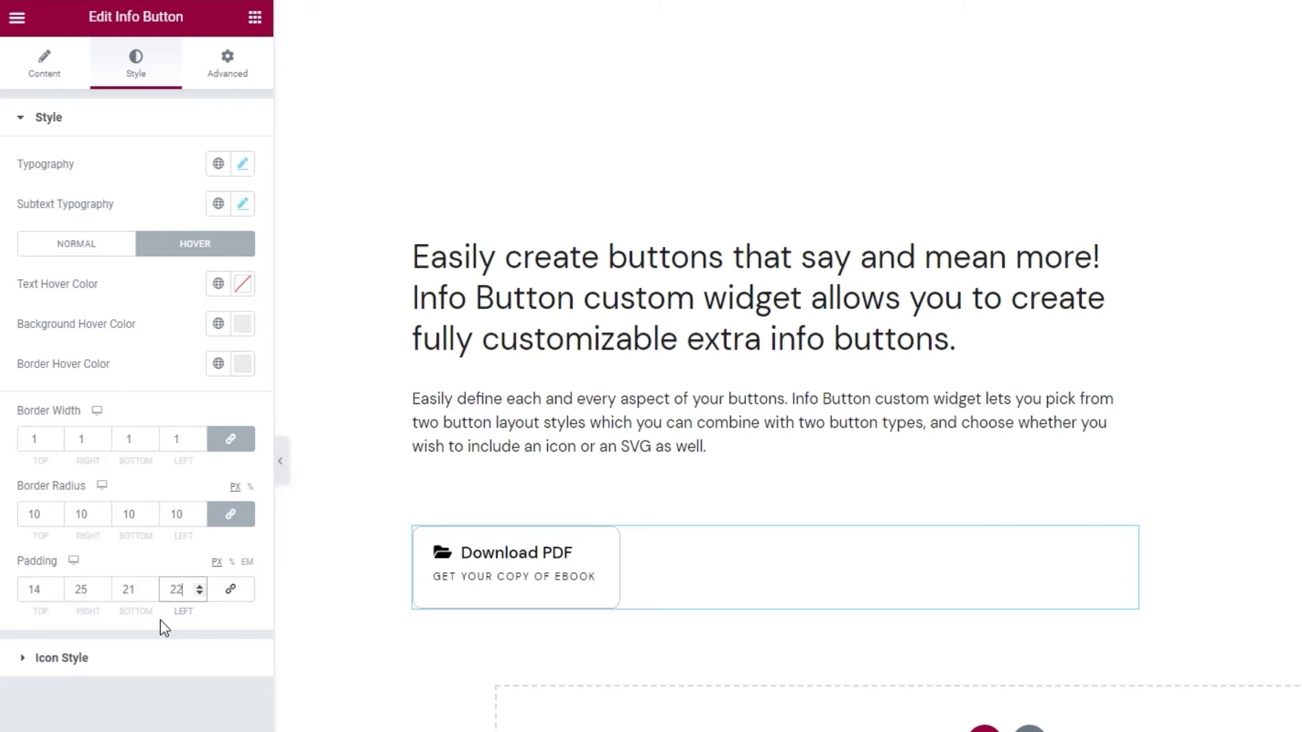
{"action": "left_click", "coordinate": [165, 654]}
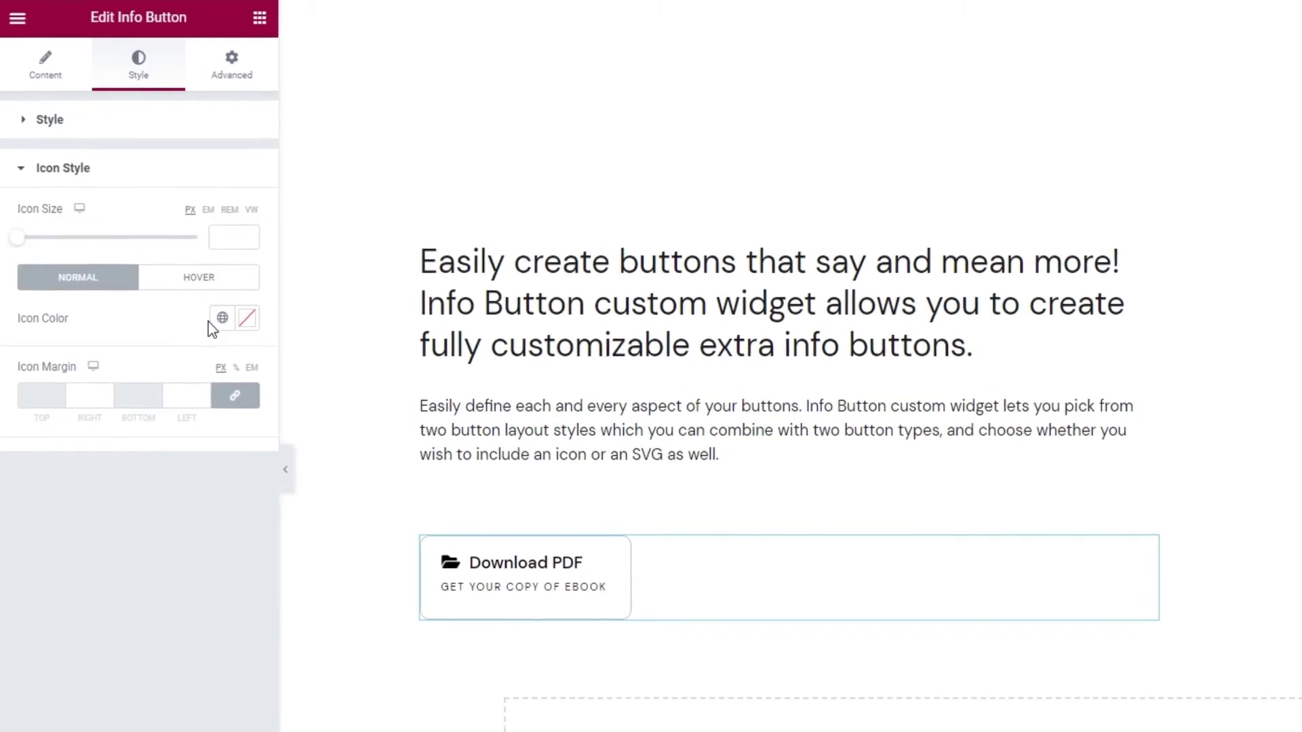
Set the folder icon size to 15 and its normal colour to black #000000.
{"action": "left_click", "coordinate": [221, 238]}
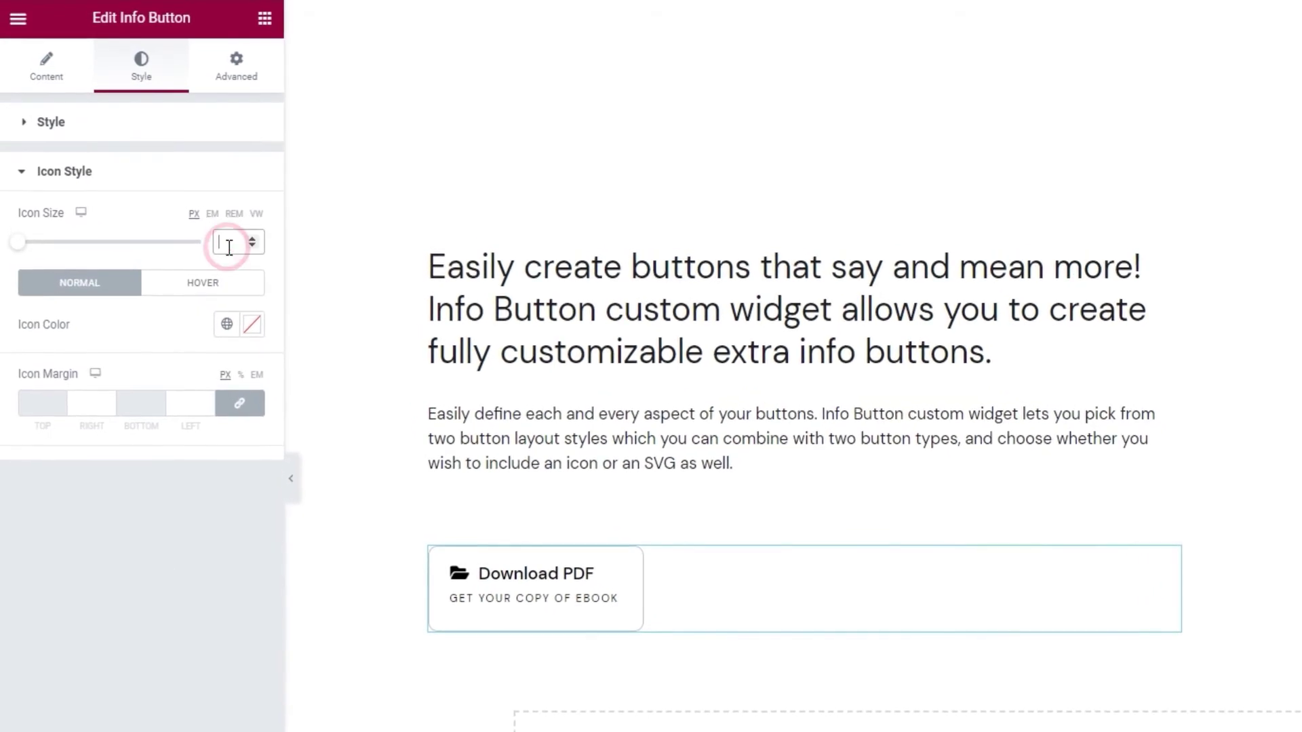
{"action": "type", "text": "15"}
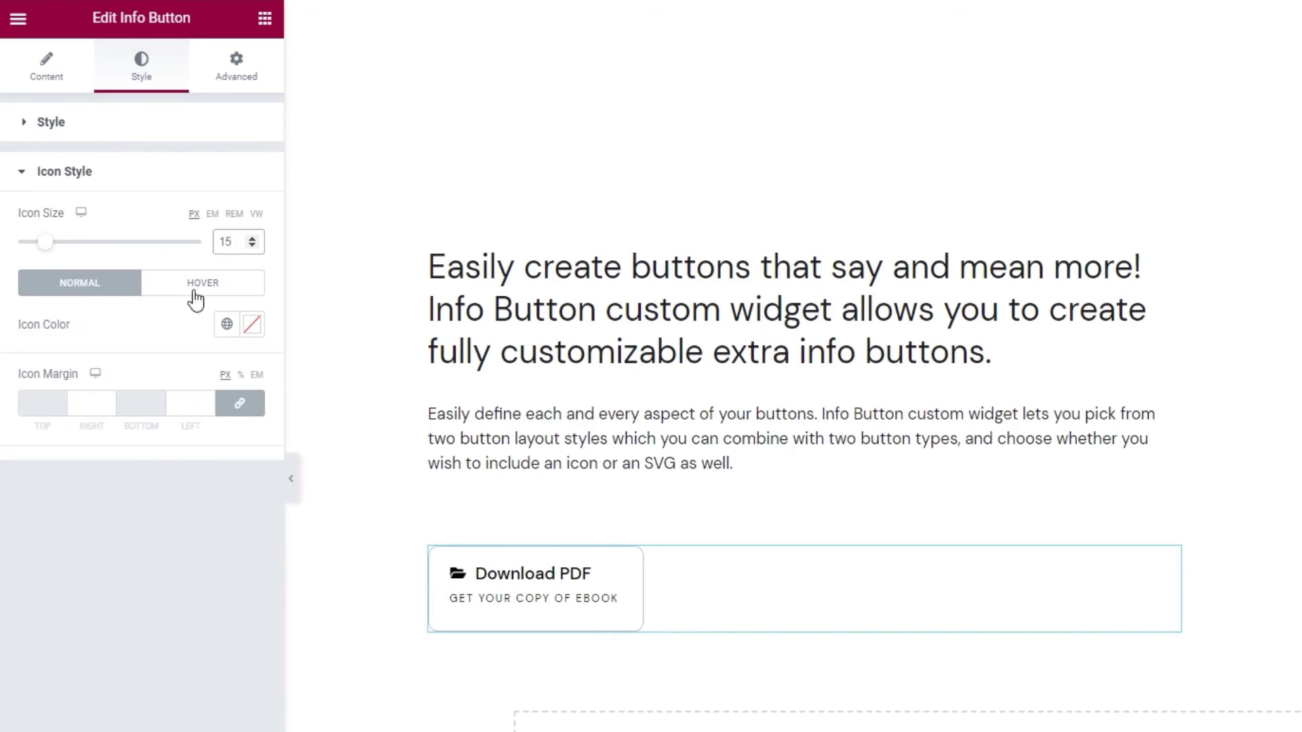
{"action": "left_click", "coordinate": [250, 331]}
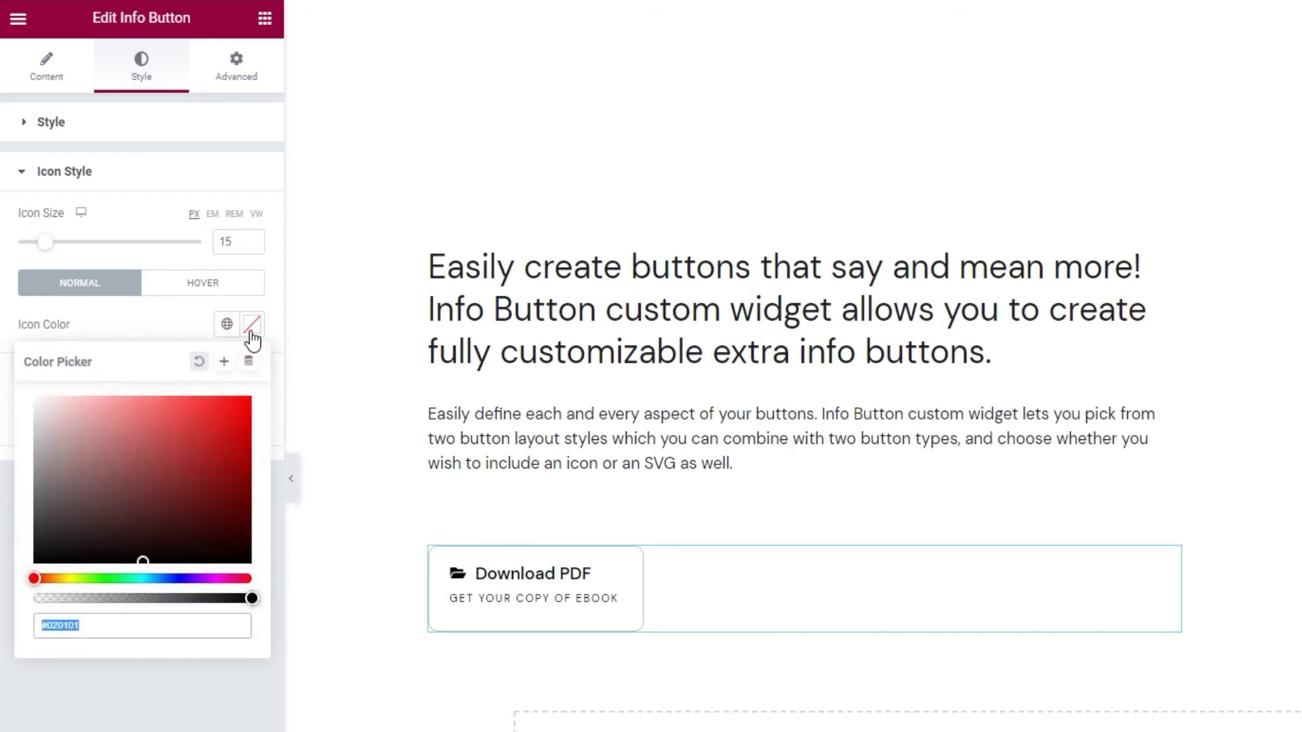
{"action": "left_click_drag", "start_coordinate": [212, 452], "coordinate": [163, 423]}
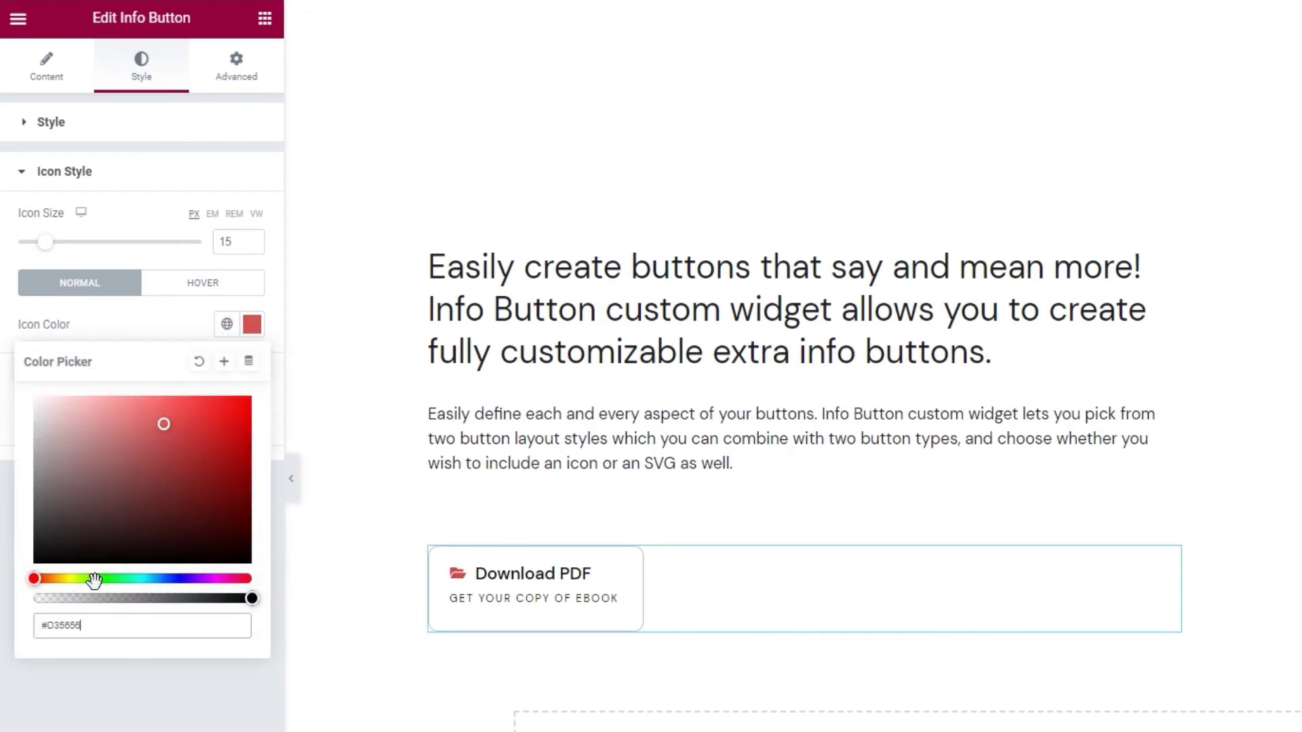
{"action": "double_click", "coordinate": [94, 624]}
{"action": "type", "text": "000000"}
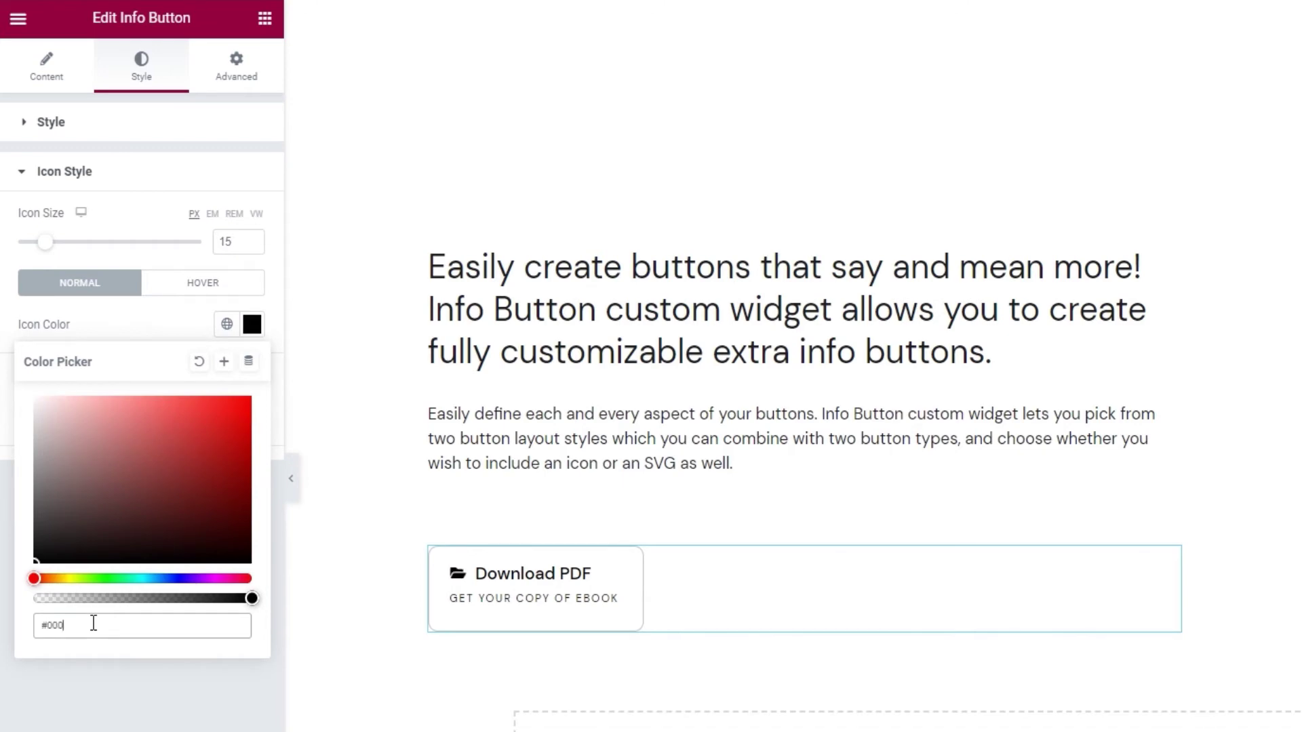
{"action": "left_click", "coordinate": [139, 333]}
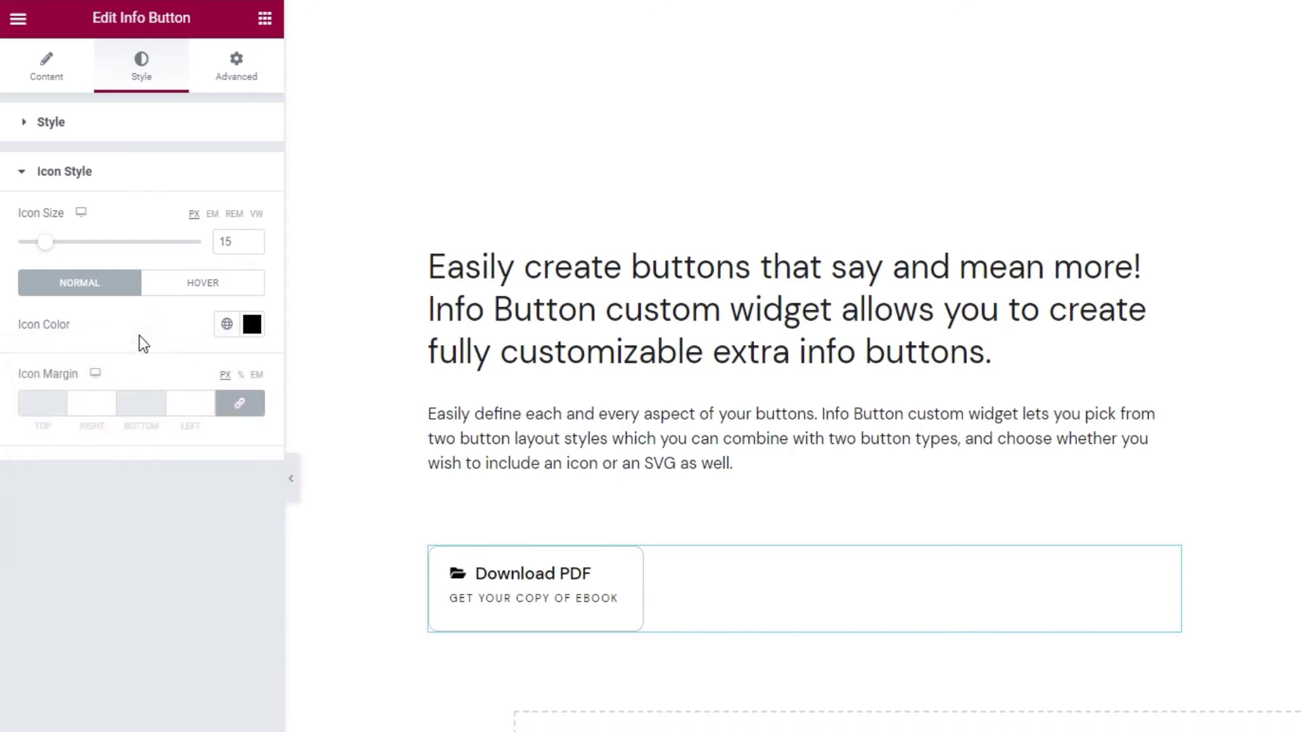
{"action": "left_click", "coordinate": [204, 290]}
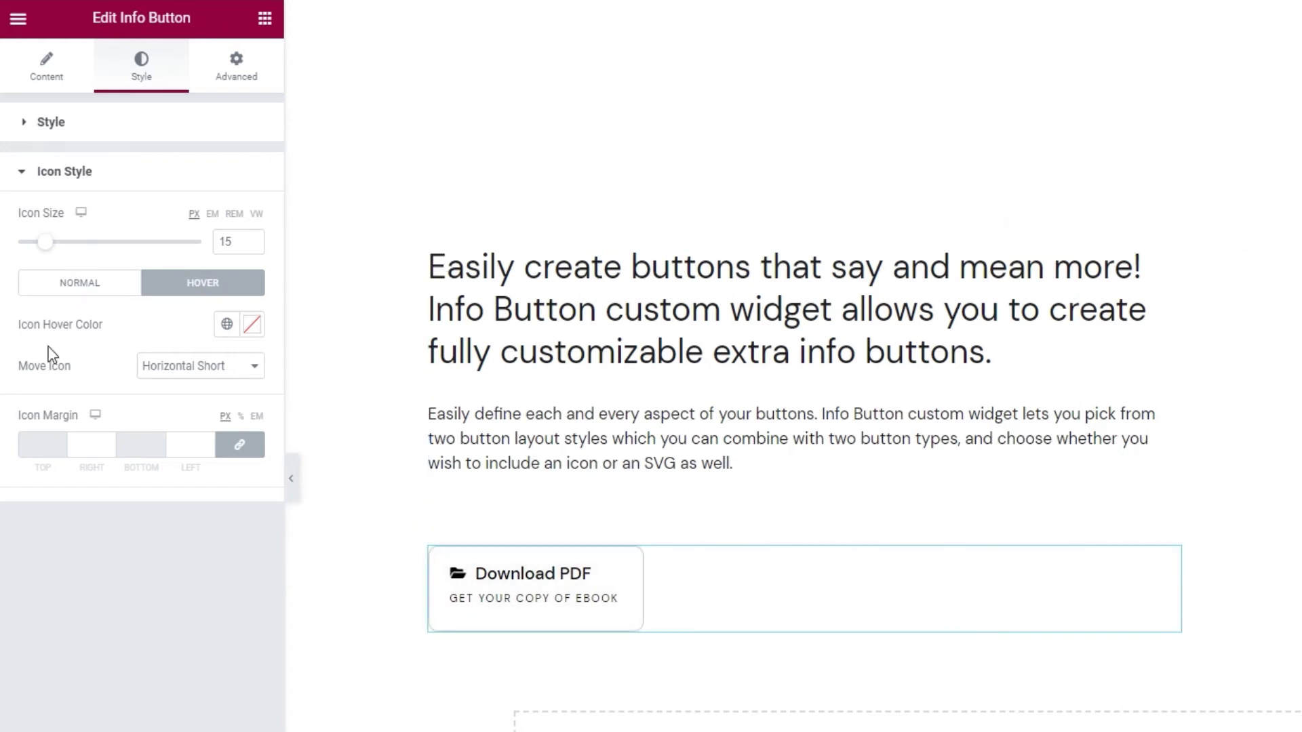
Try horizontal, vertical and diagonal icon hover movement, then leave it turned off.
{"action": "left_click", "coordinate": [185, 378]}
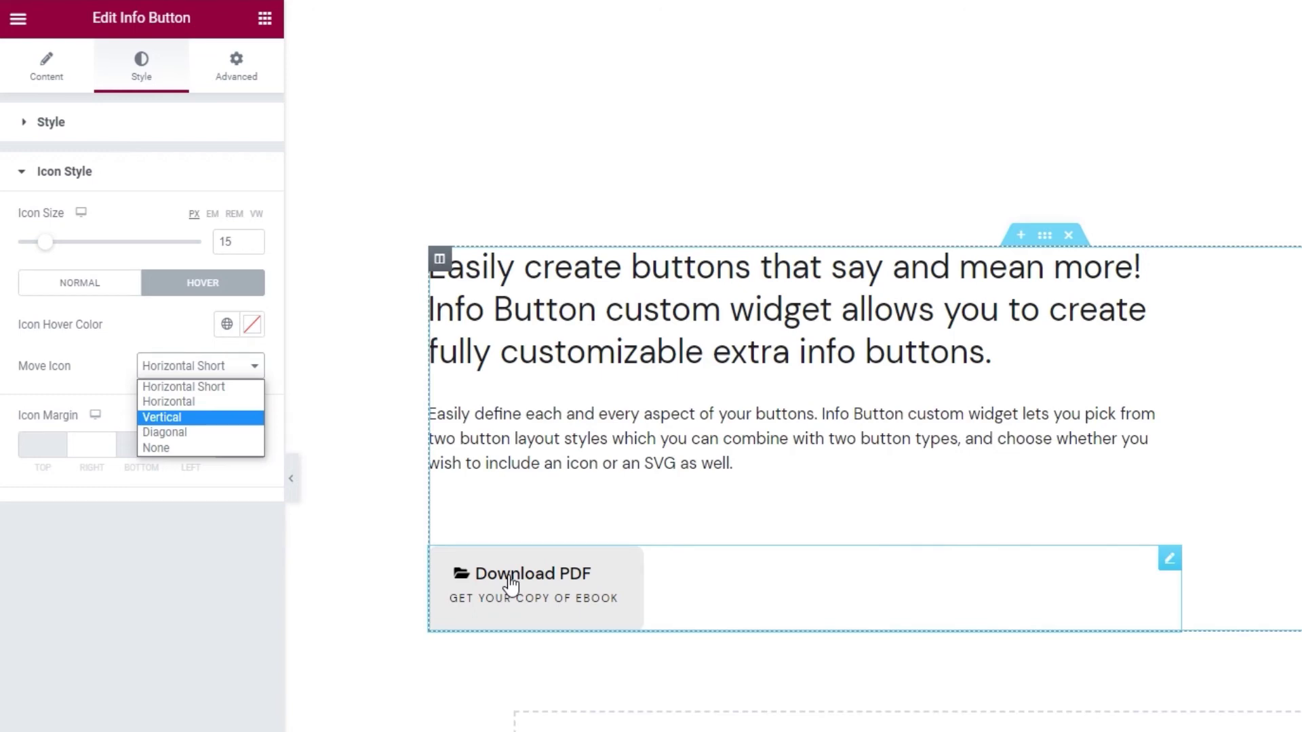
{"action": "left_click", "coordinate": [210, 403]}
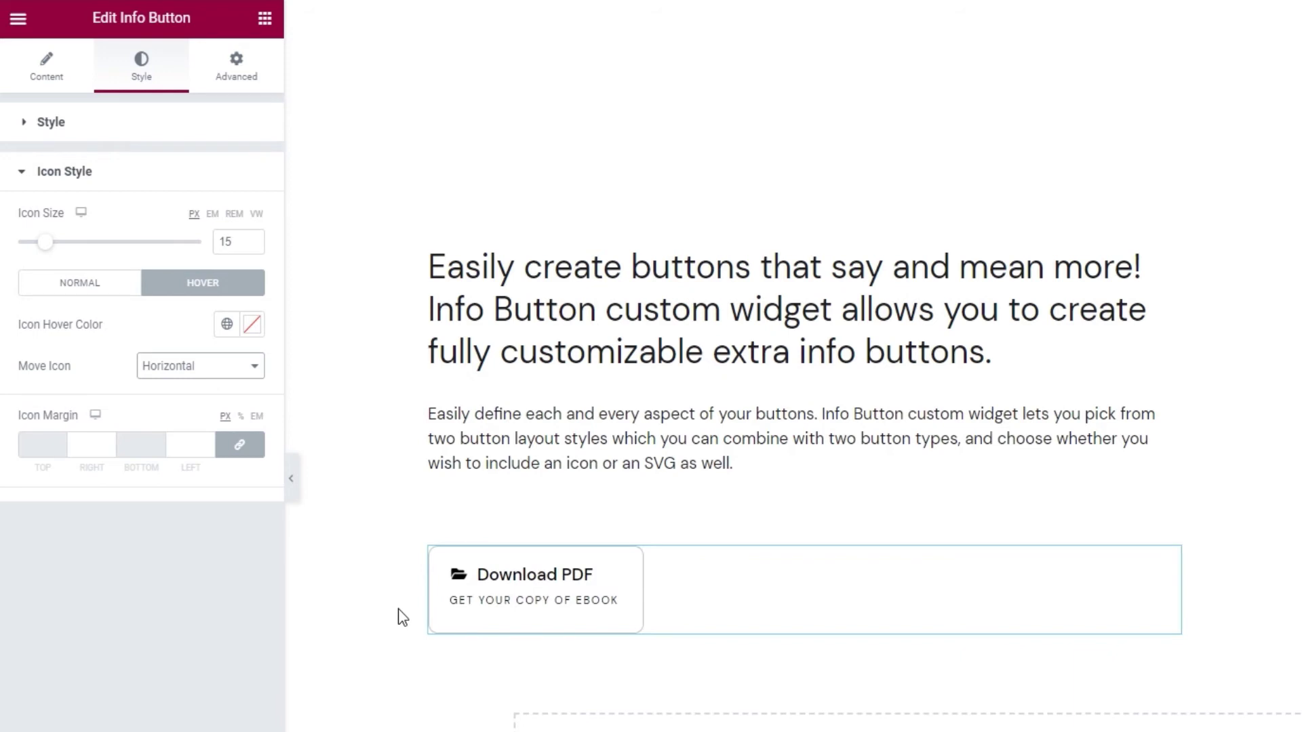
{"action": "left_click", "coordinate": [192, 368]}
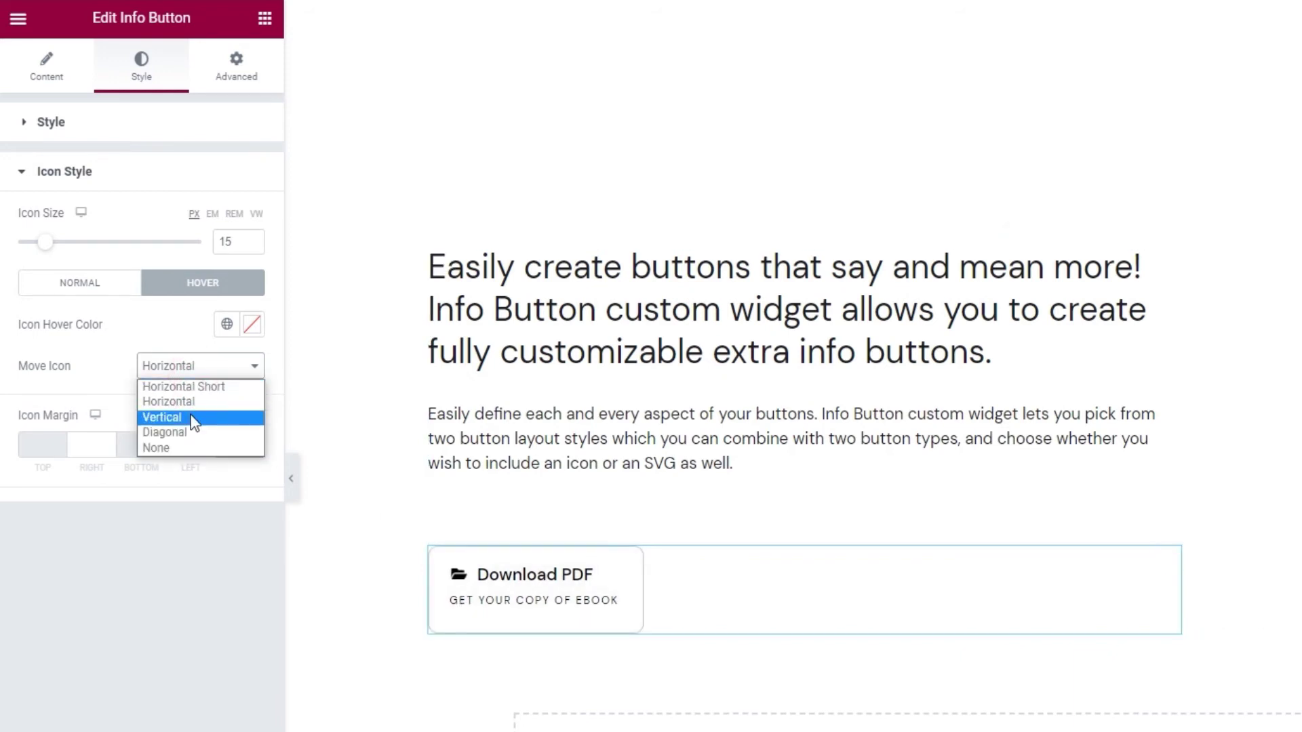
{"action": "left_click", "coordinate": [192, 415]}
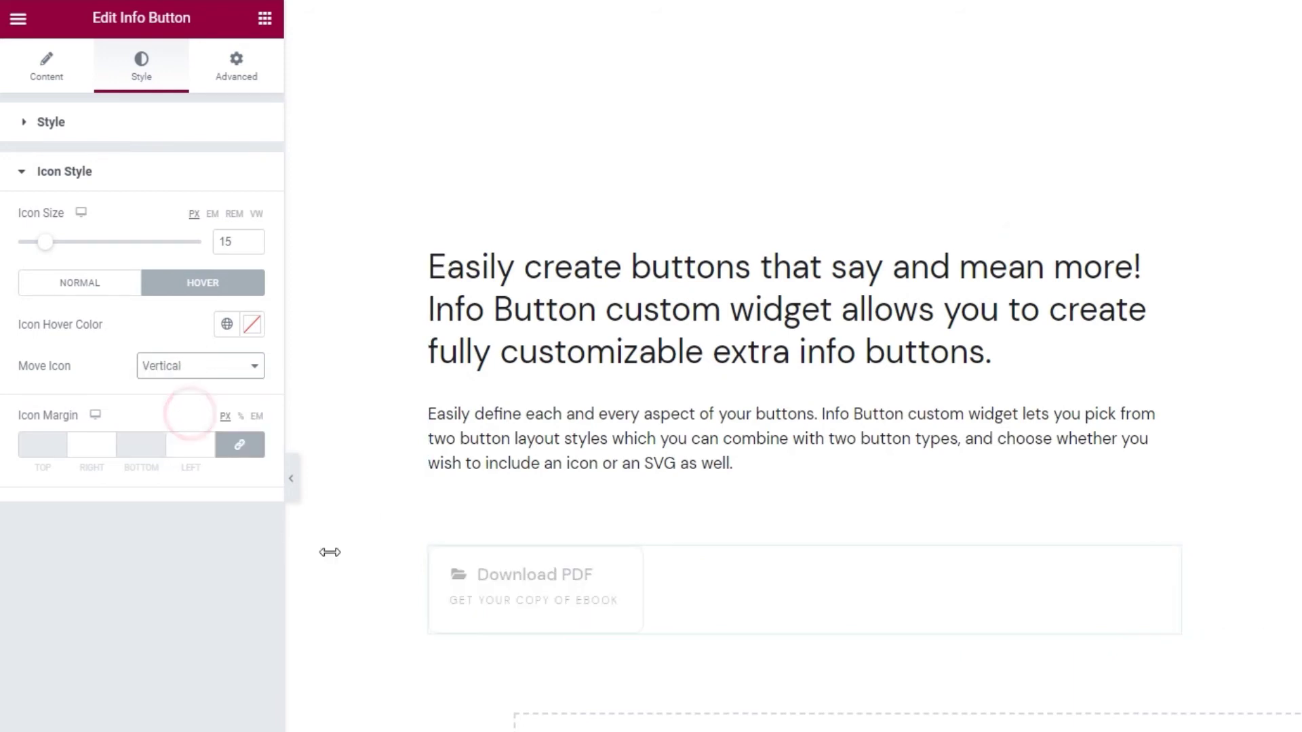
{"action": "left_click", "coordinate": [168, 369]}
{"action": "left_click", "coordinate": [200, 432]}
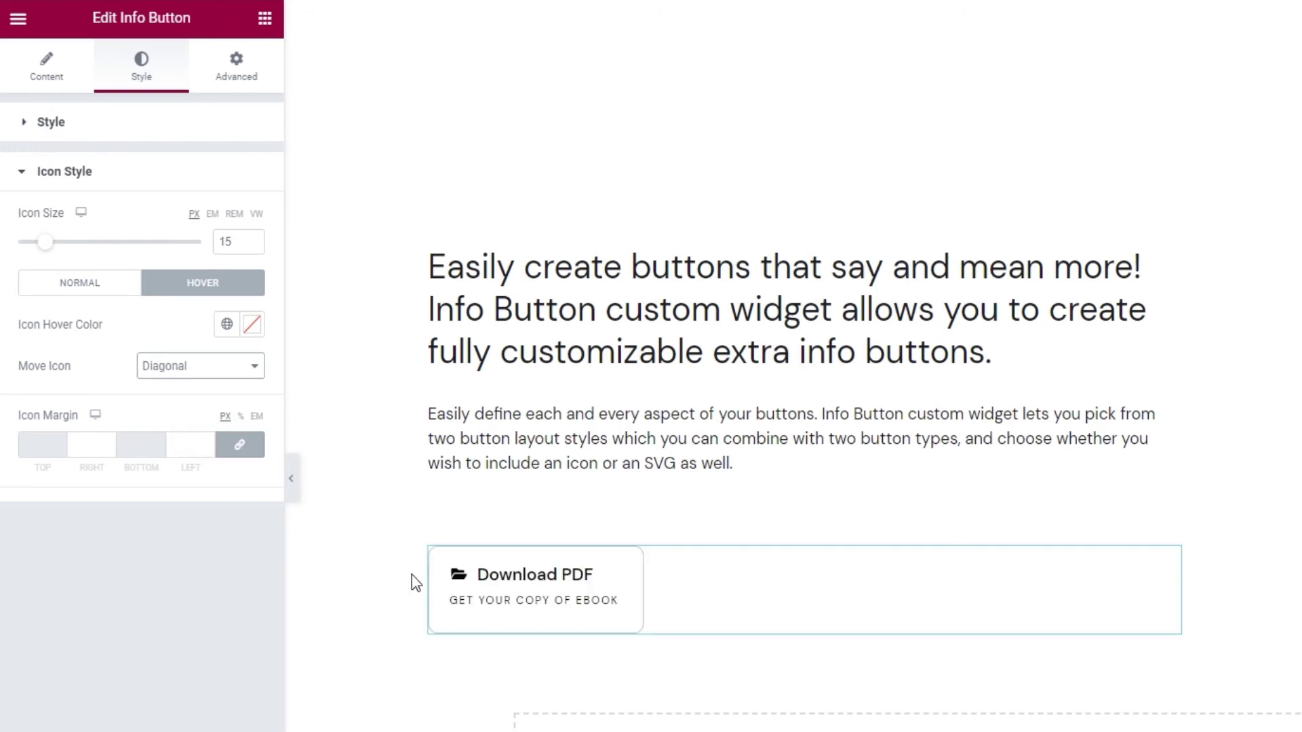
{"action": "left_click", "coordinate": [252, 370]}
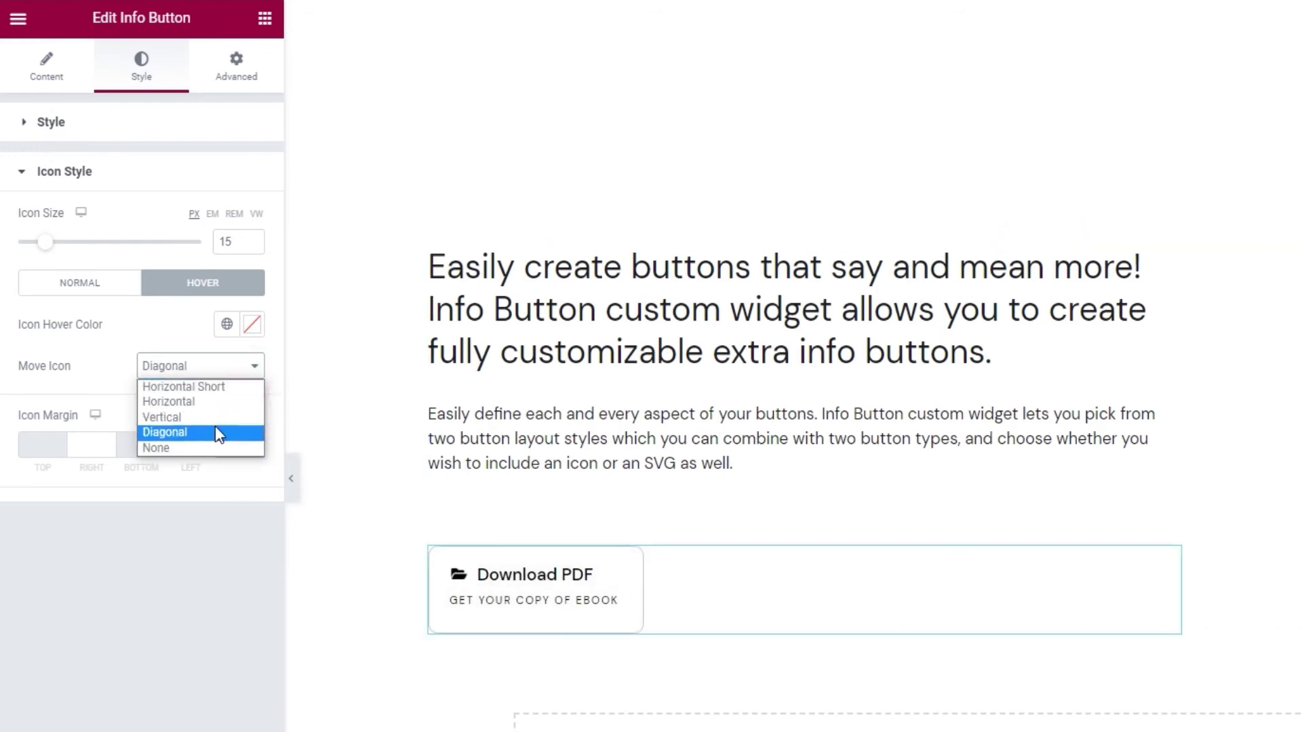
{"action": "left_click", "coordinate": [212, 447]}
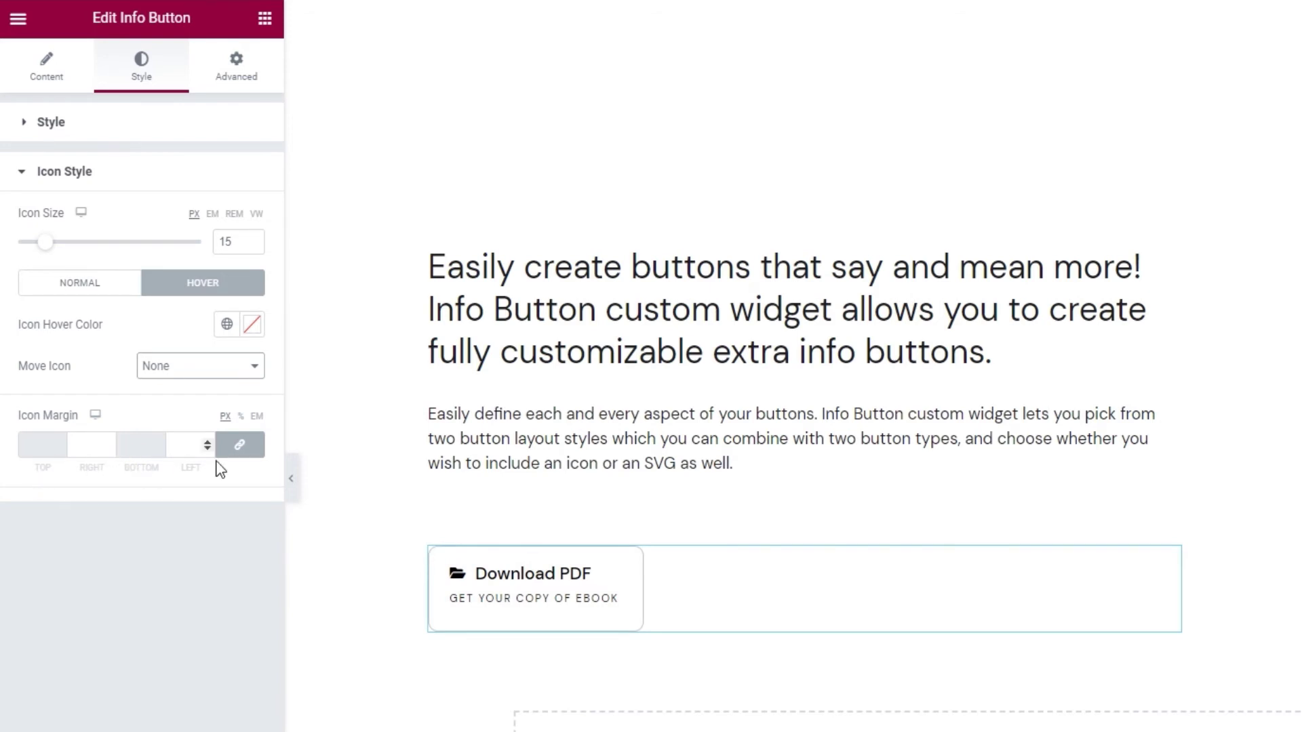
Unlink the icon margin and raise its right margin to 10 px.
{"action": "left_click", "coordinate": [238, 447]}
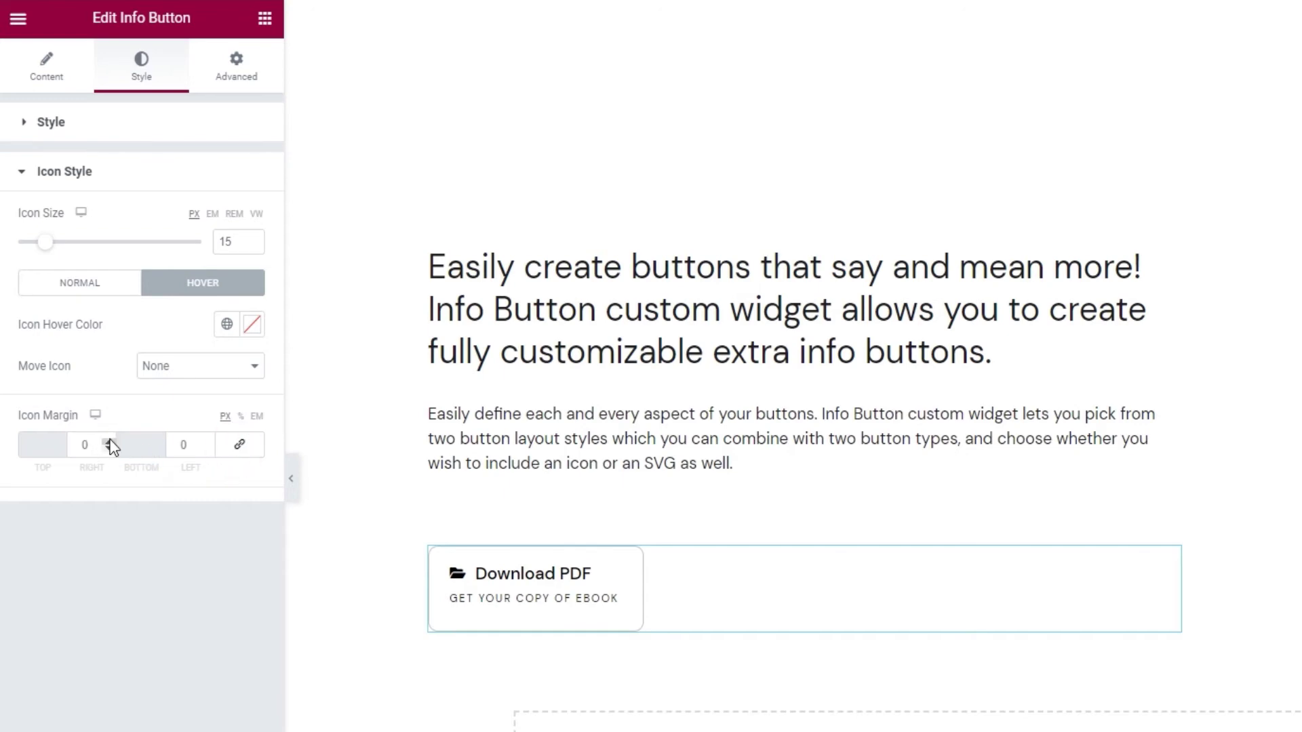
{"action": "left_click", "coordinate": [109, 442]}
{"action": "left_click", "coordinate": [109, 441]}
{"action": "left_click", "coordinate": [108, 442]}
{"action": "left_click", "coordinate": [108, 441]}
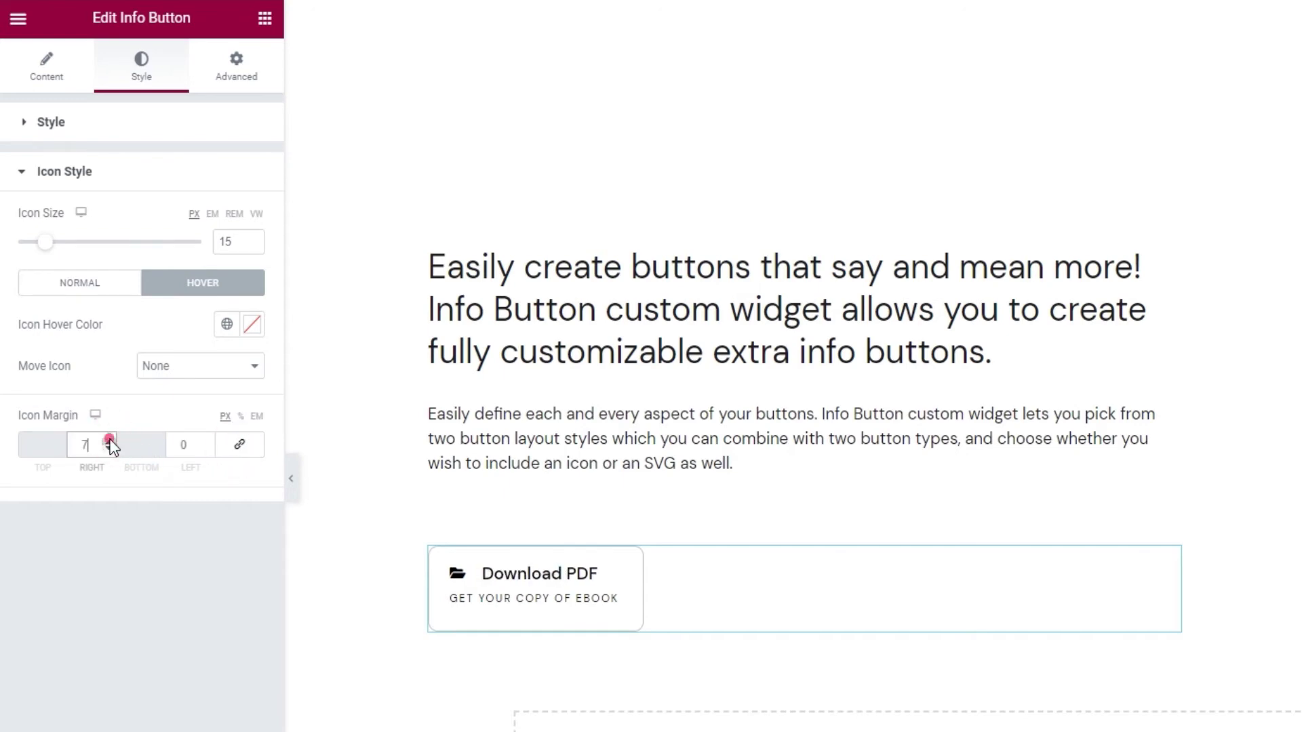
{"action": "left_click", "coordinate": [108, 441]}
{"action": "left_click", "coordinate": [109, 441]}
{"action": "left_click", "coordinate": [108, 441]}
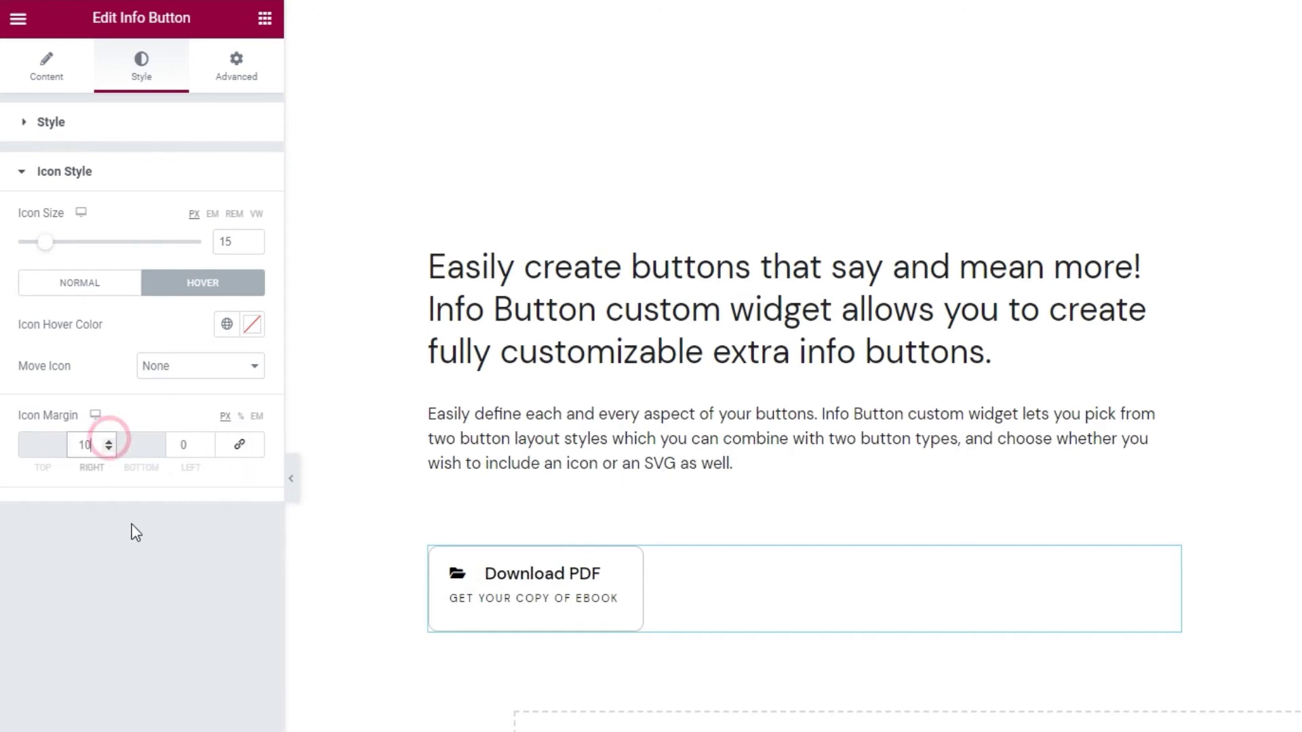
{"action": "left_click", "coordinate": [171, 603]}
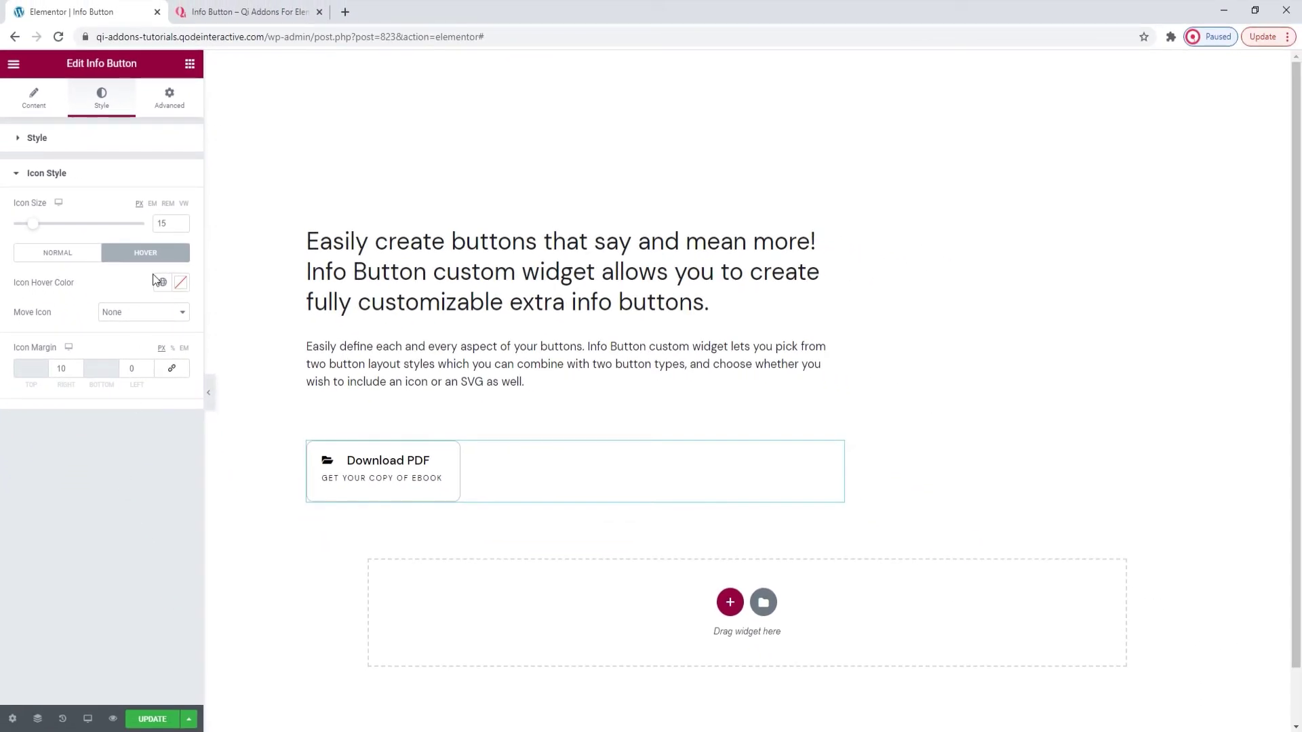
Search the widgets for 'info' and drop an Info Button below Download PDF.
{"action": "left_click", "coordinate": [190, 63]}
{"action": "left_click", "coordinate": [119, 127]}
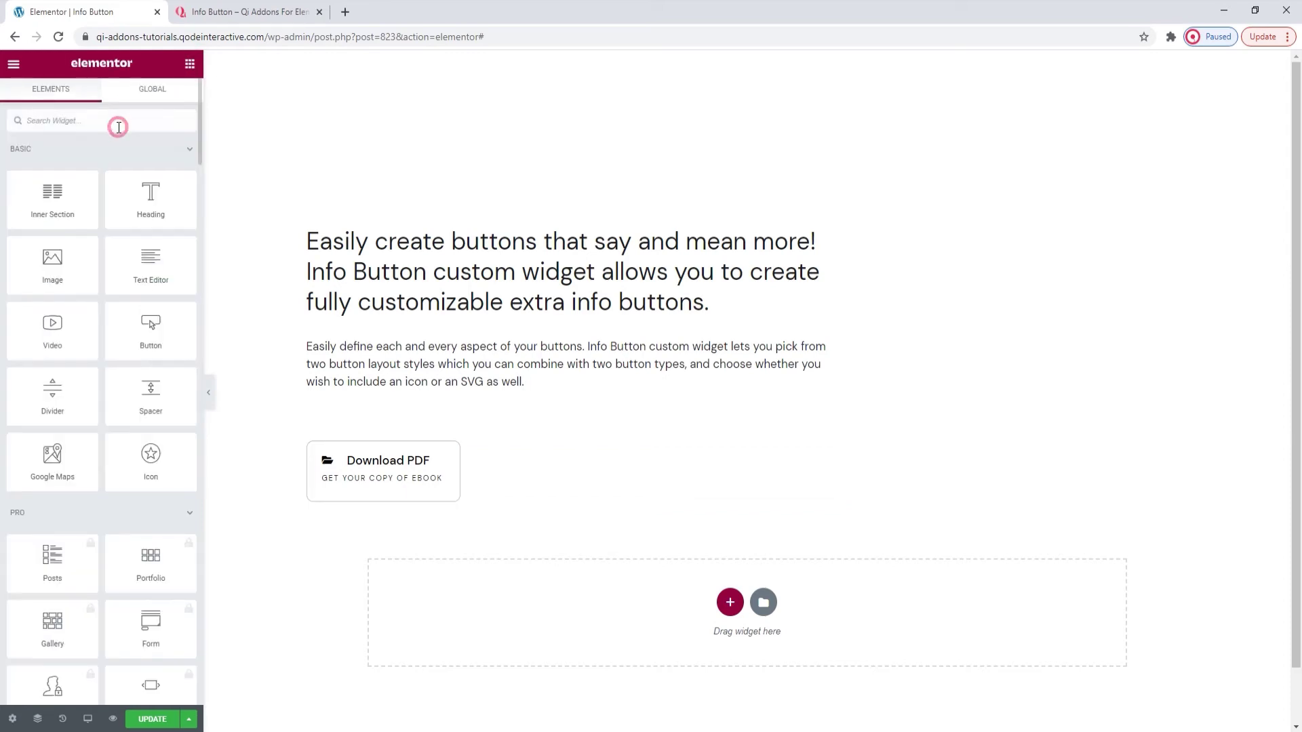
{"action": "type", "text": "info"}
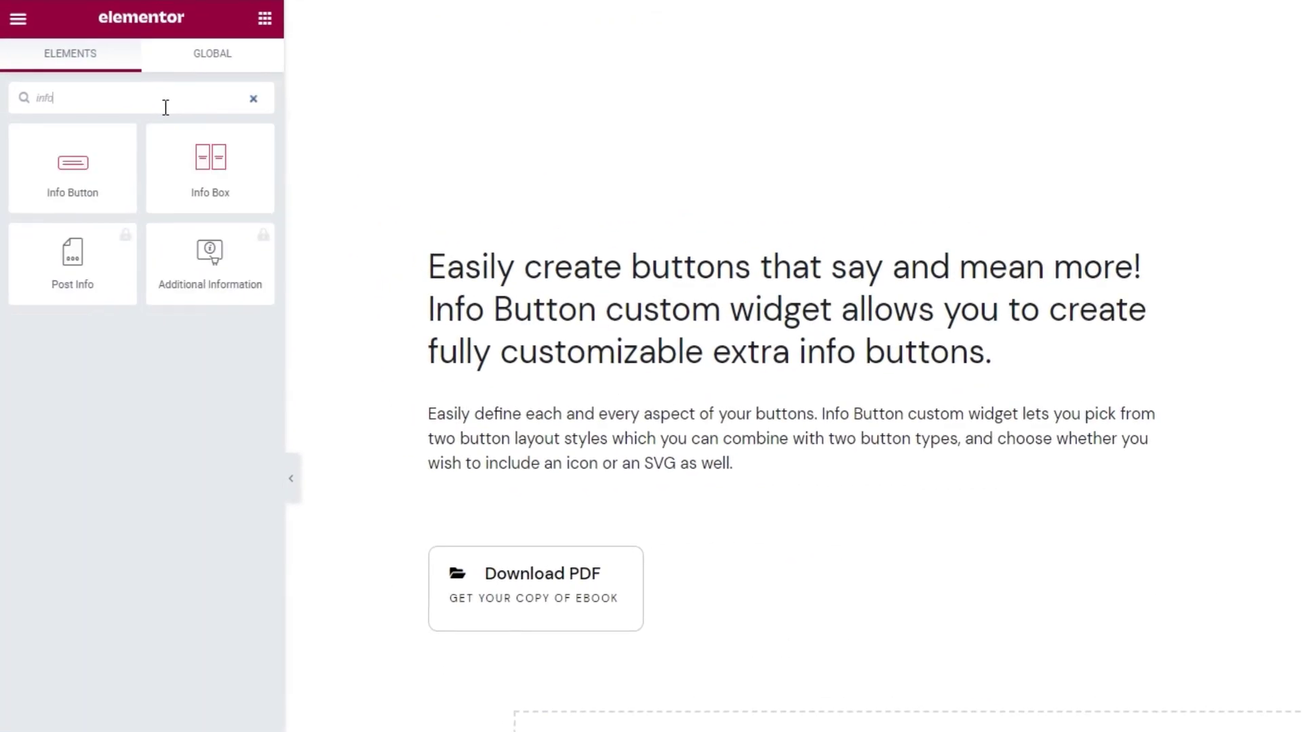
{"action": "left_click_drag", "start_coordinate": [88, 166], "coordinate": [719, 631]}
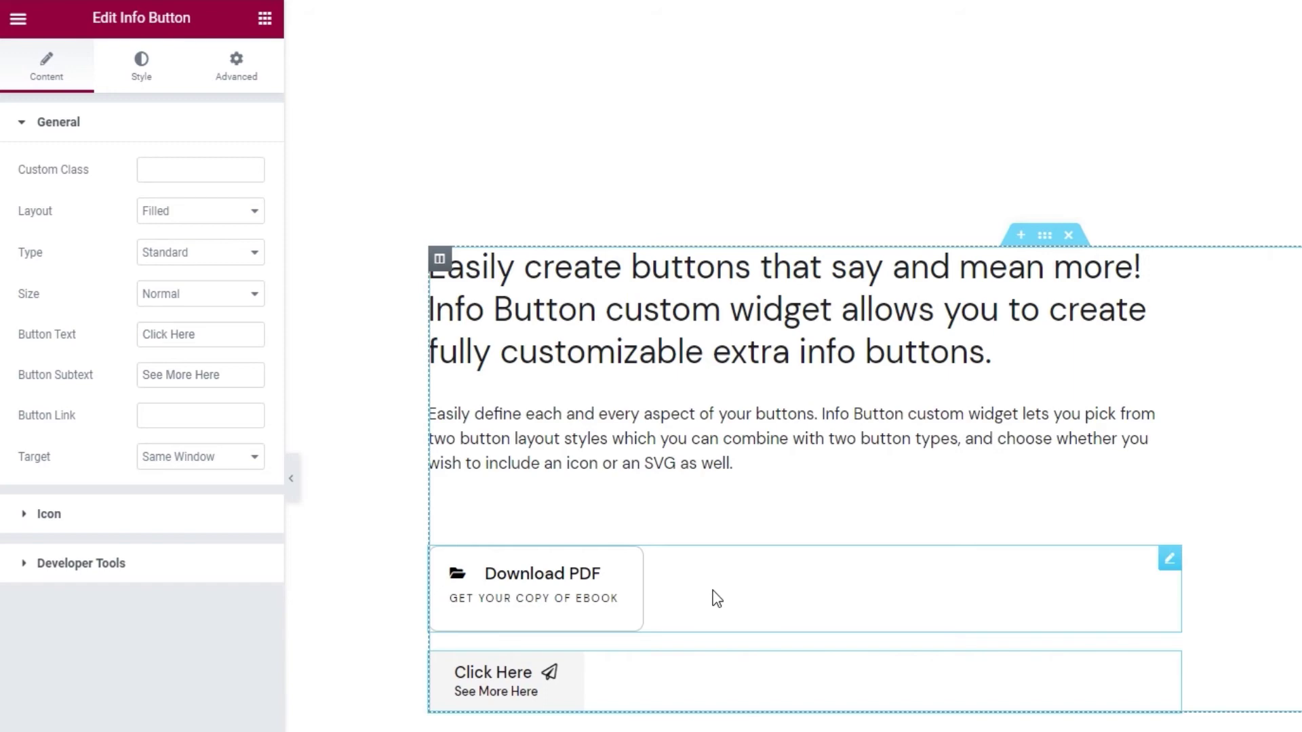
Set the Download PDF button's positioning width to Inline (auto).
{"action": "left_click", "coordinate": [445, 587]}
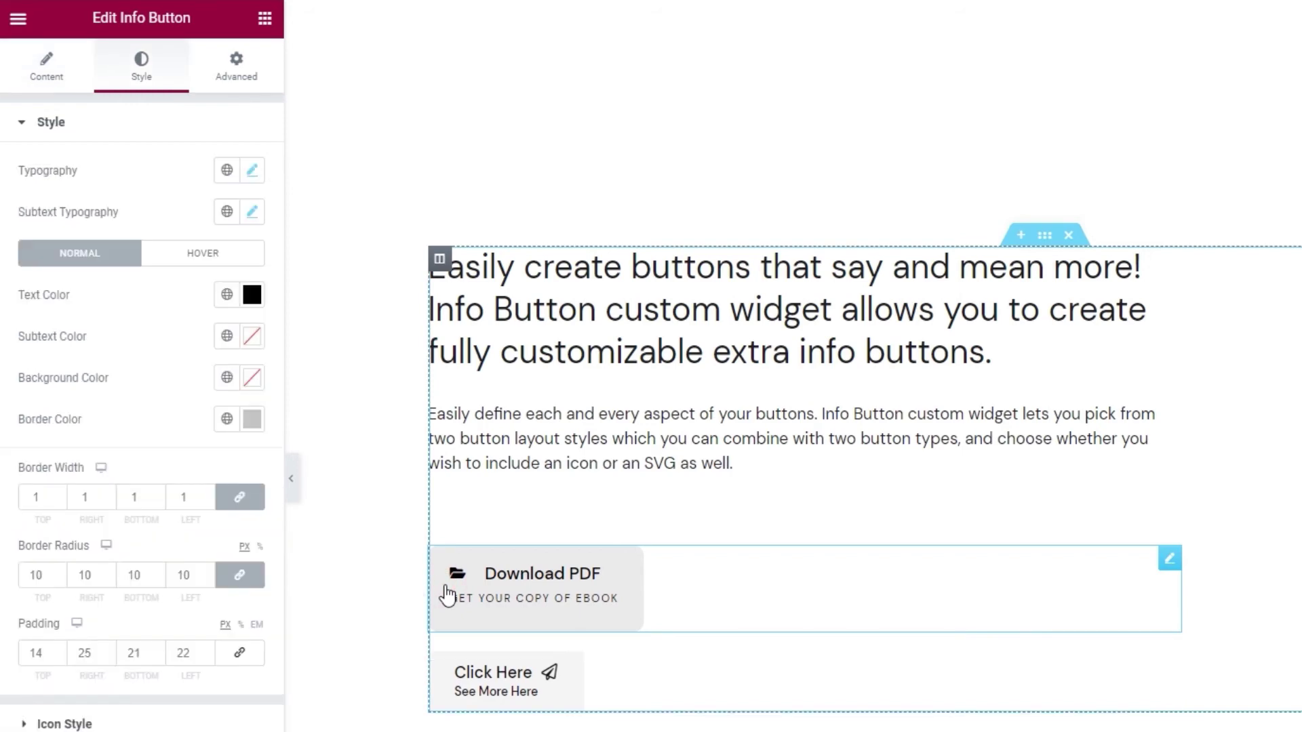
{"action": "left_click", "coordinate": [215, 84]}
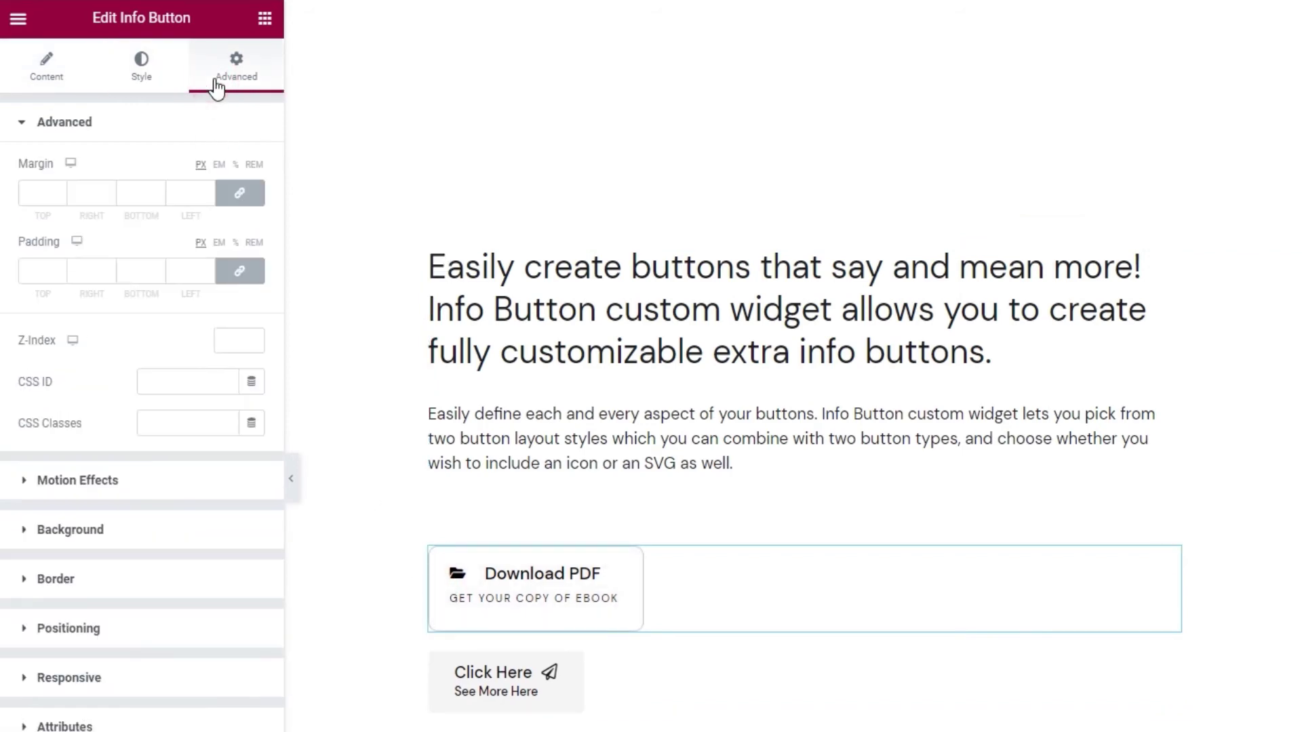
{"action": "left_click", "coordinate": [137, 625]}
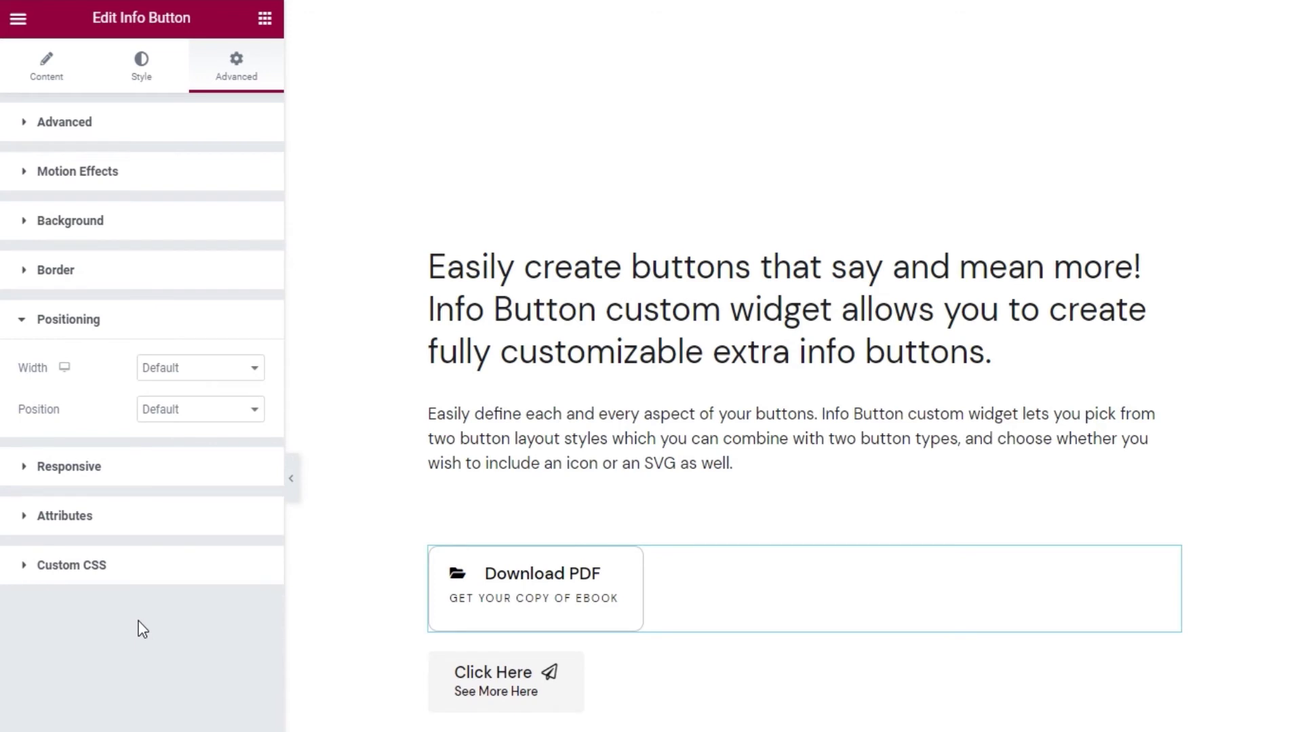
{"action": "left_click", "coordinate": [164, 381]}
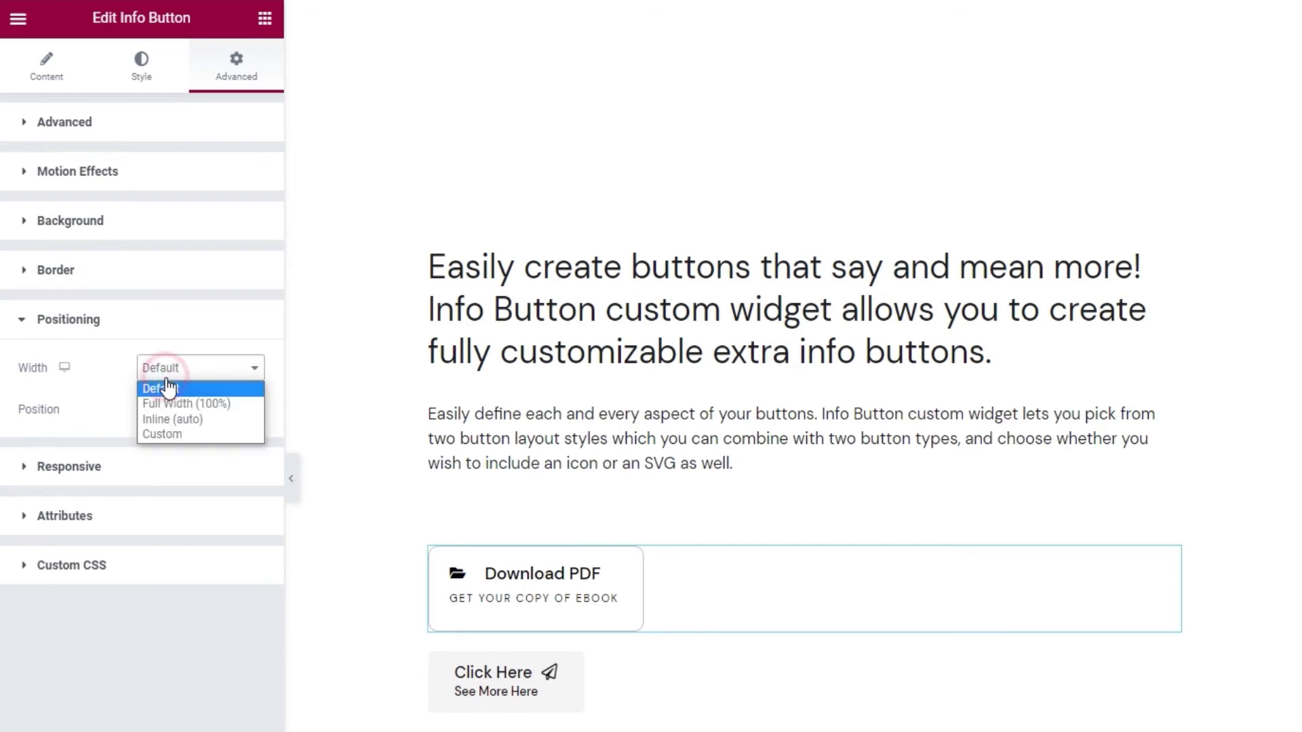
{"action": "left_click", "coordinate": [187, 420]}
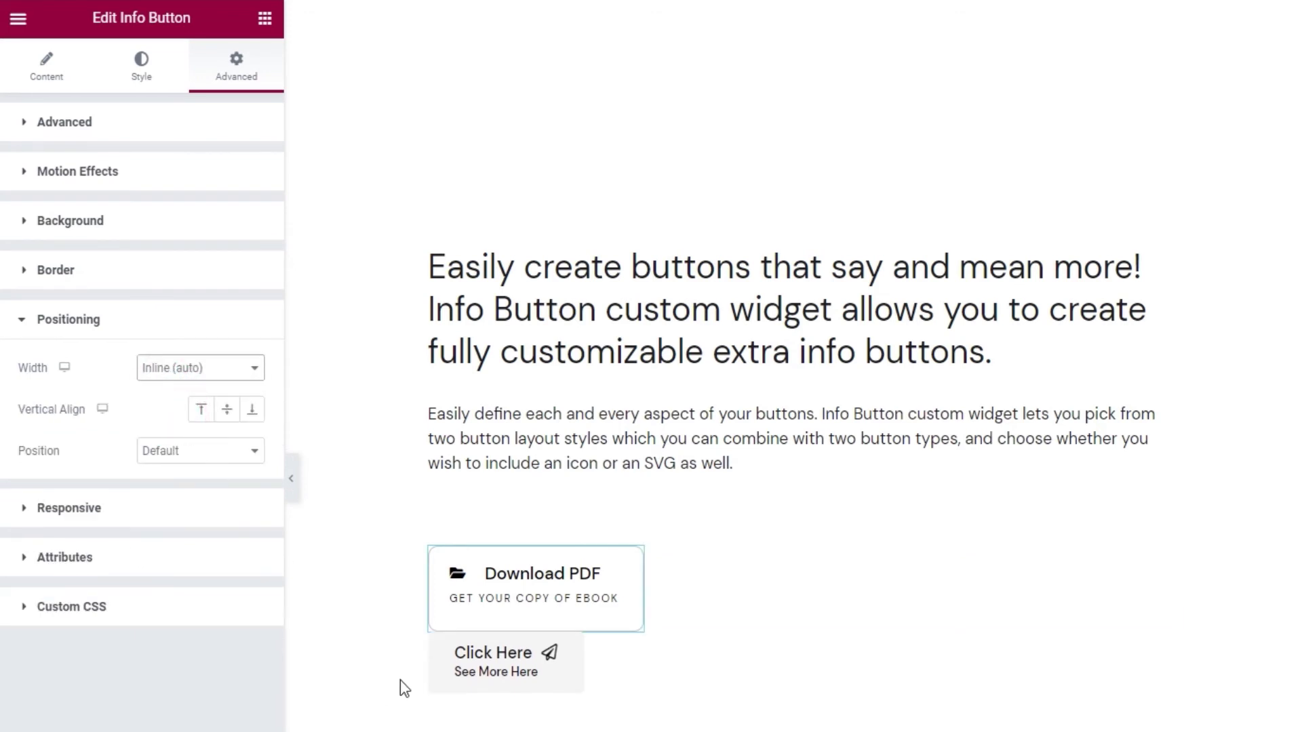
Set the Click Here button's width to Inline (auto) so it sits beside Download PDF.
{"action": "left_click", "coordinate": [445, 674]}
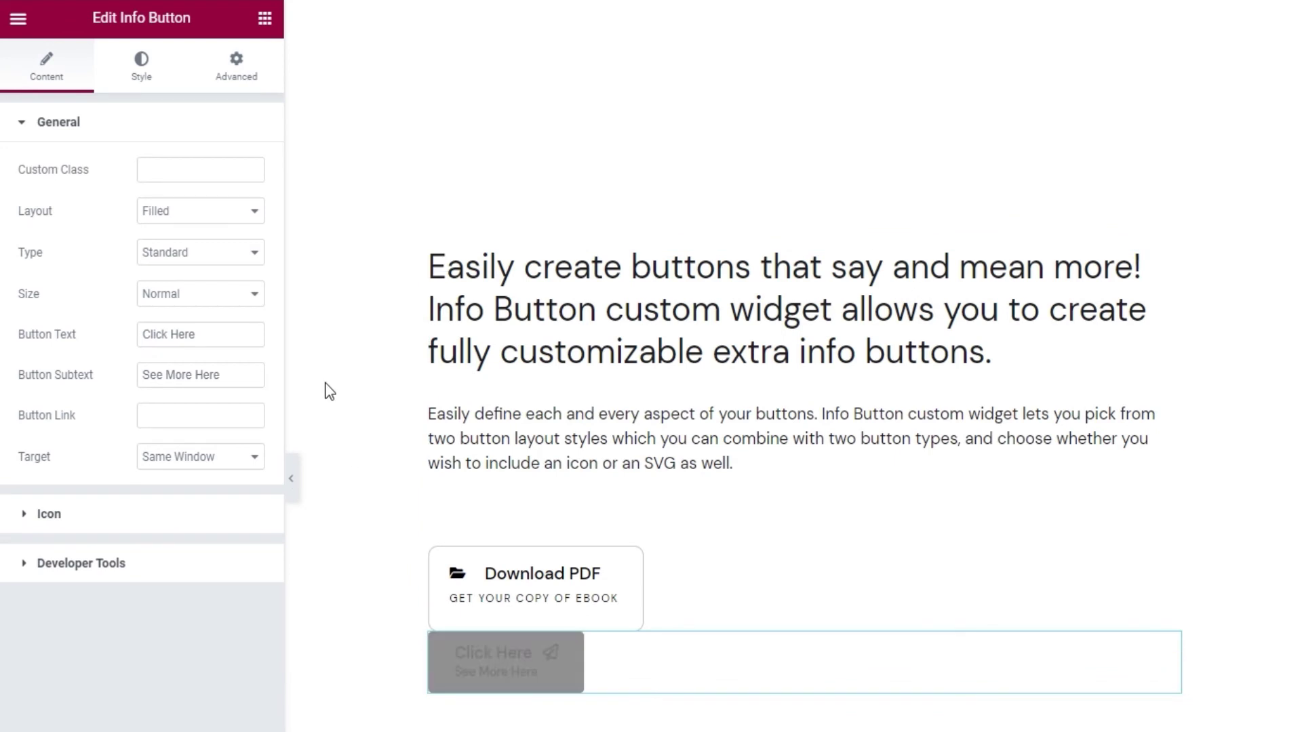
{"action": "left_click", "coordinate": [244, 80]}
{"action": "left_click", "coordinate": [123, 630]}
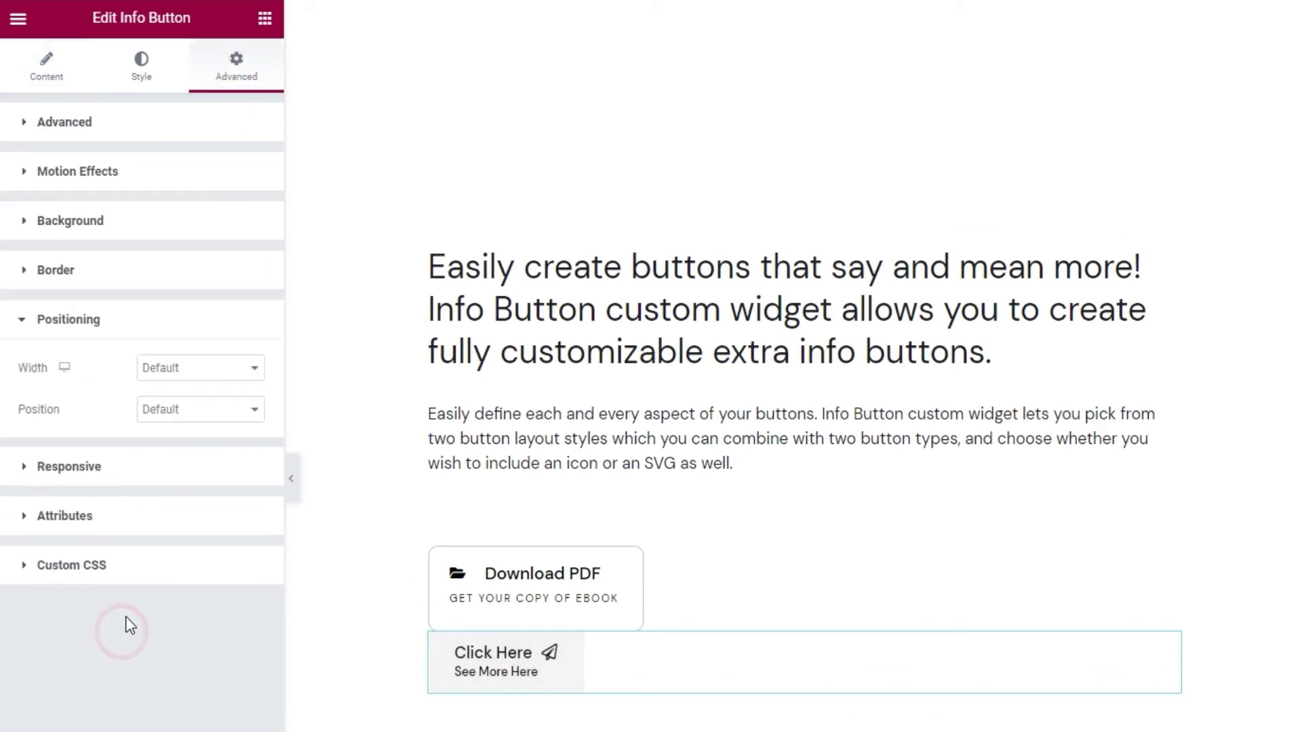
{"action": "left_click", "coordinate": [173, 371]}
{"action": "left_click", "coordinate": [187, 417]}
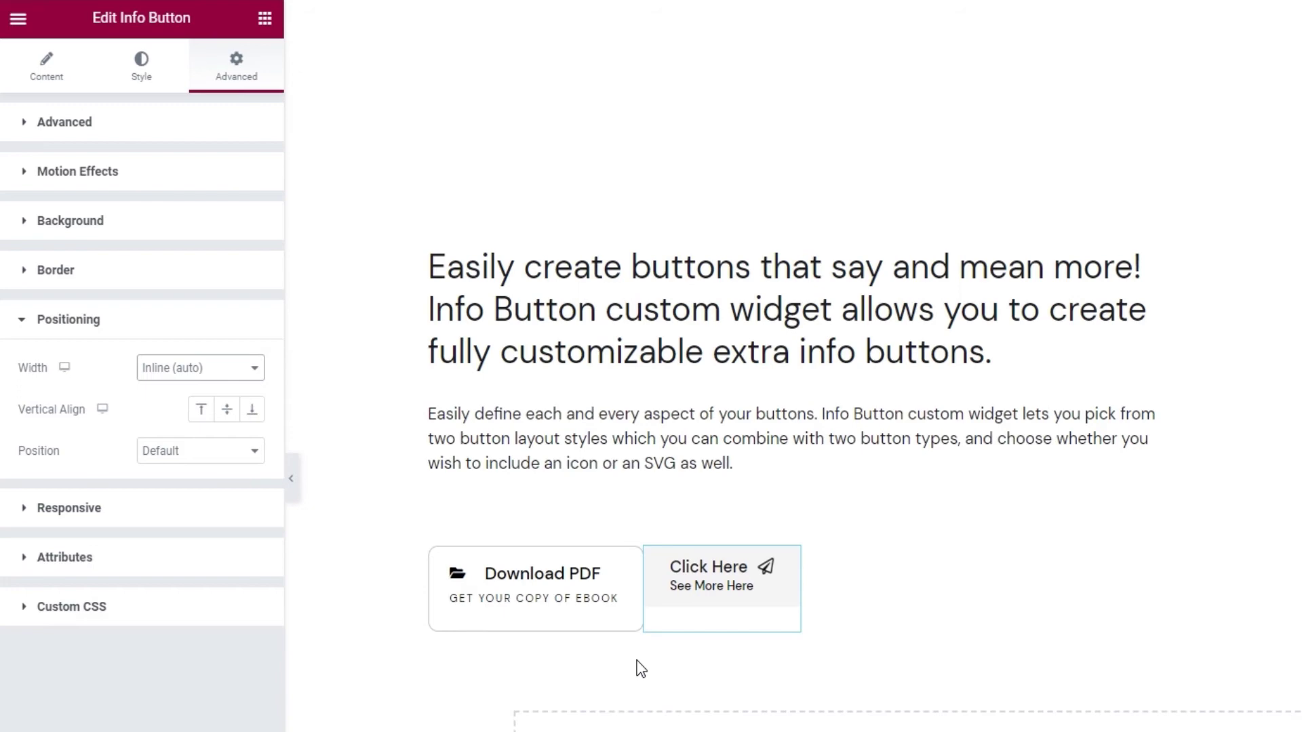
Unlink the Click Here padding and set its left padding to 15 px.
{"action": "left_click", "coordinate": [140, 122]}
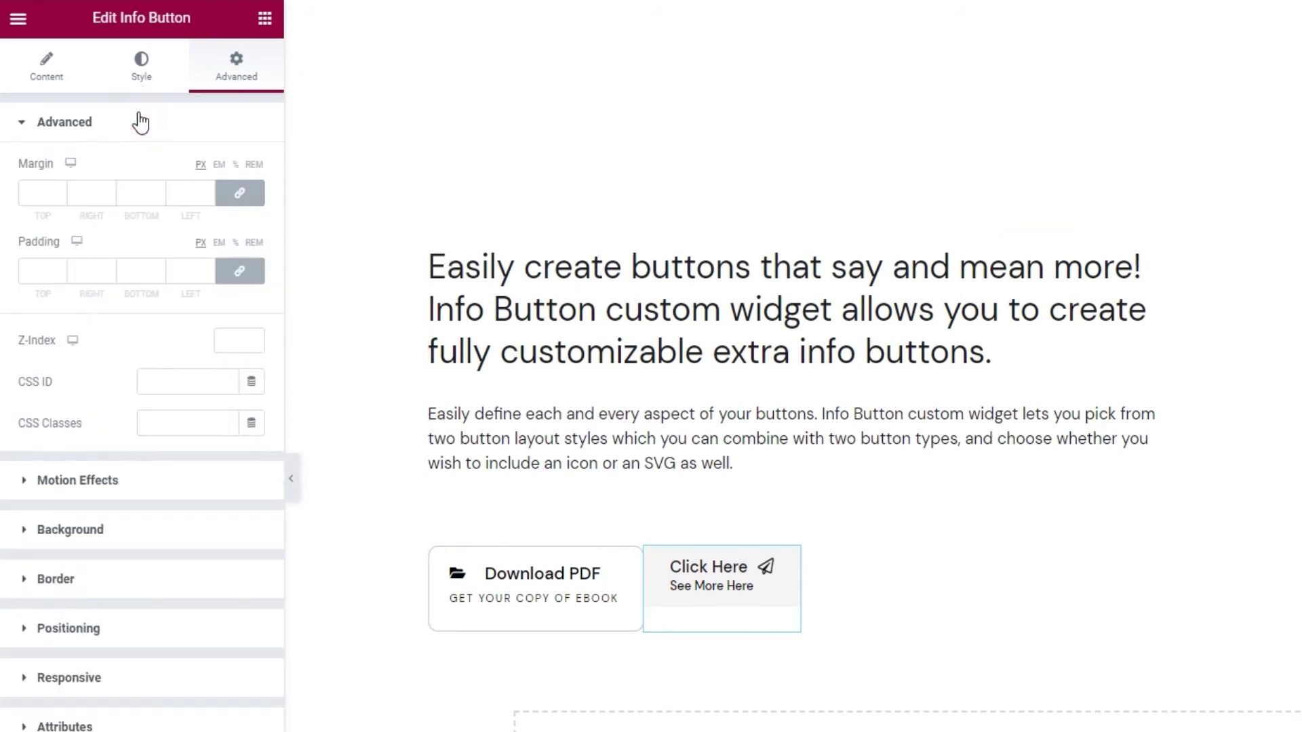
{"action": "left_click", "coordinate": [239, 271]}
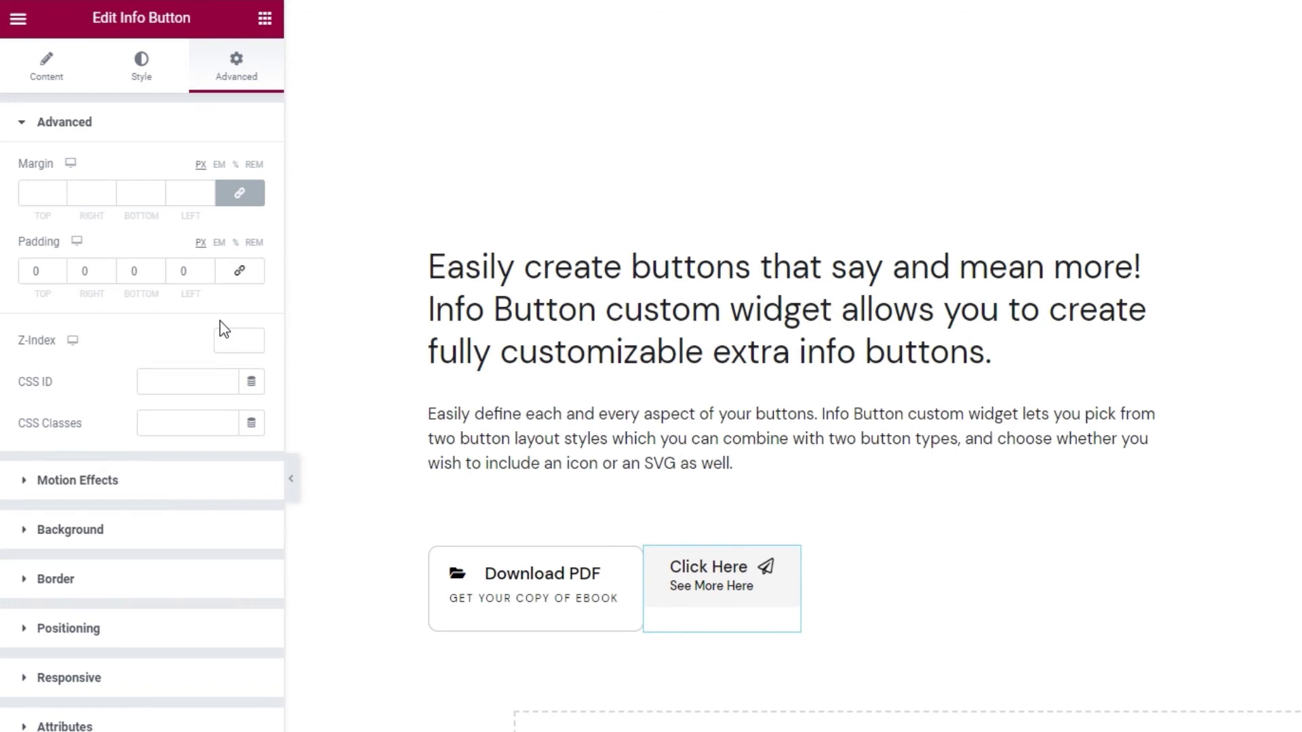
{"action": "left_click", "coordinate": [208, 268]}
{"action": "left_click", "coordinate": [207, 268]}
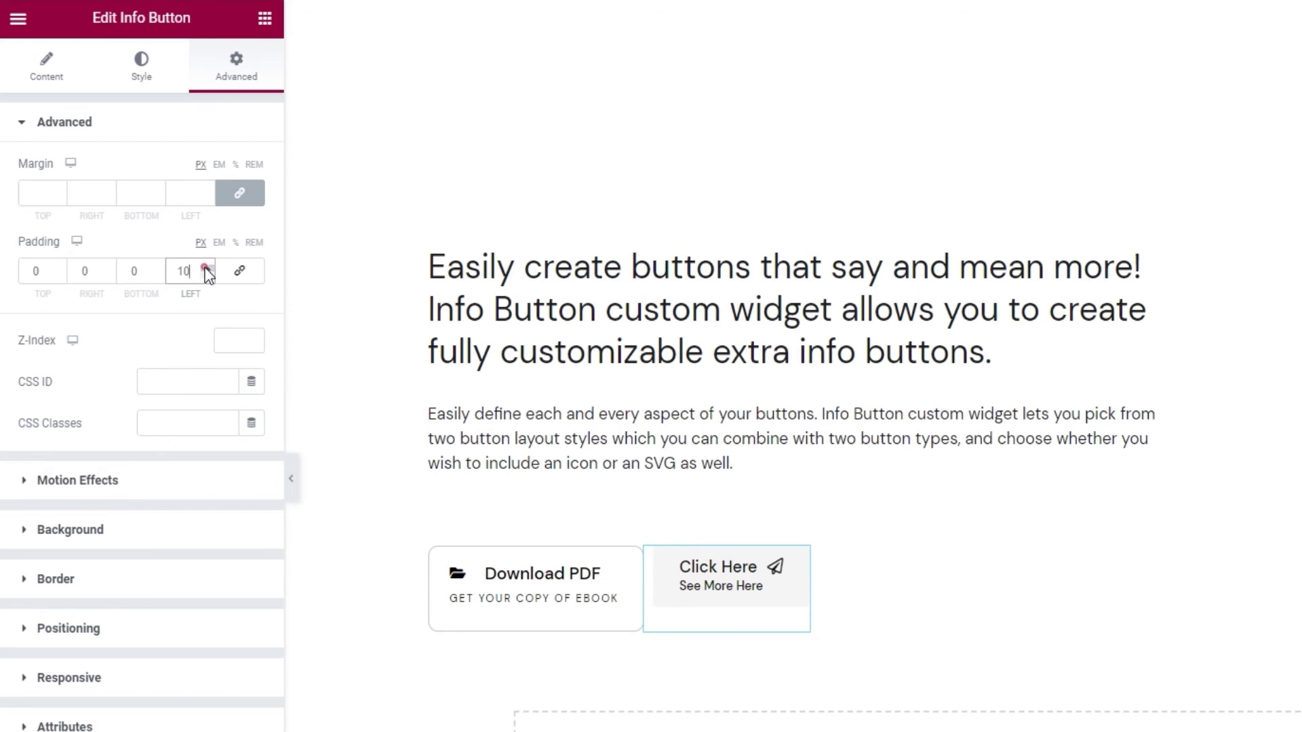
{"action": "left_click", "coordinate": [208, 269]}
{"action": "left_click", "coordinate": [207, 268]}
{"action": "left_click", "coordinate": [207, 268]}
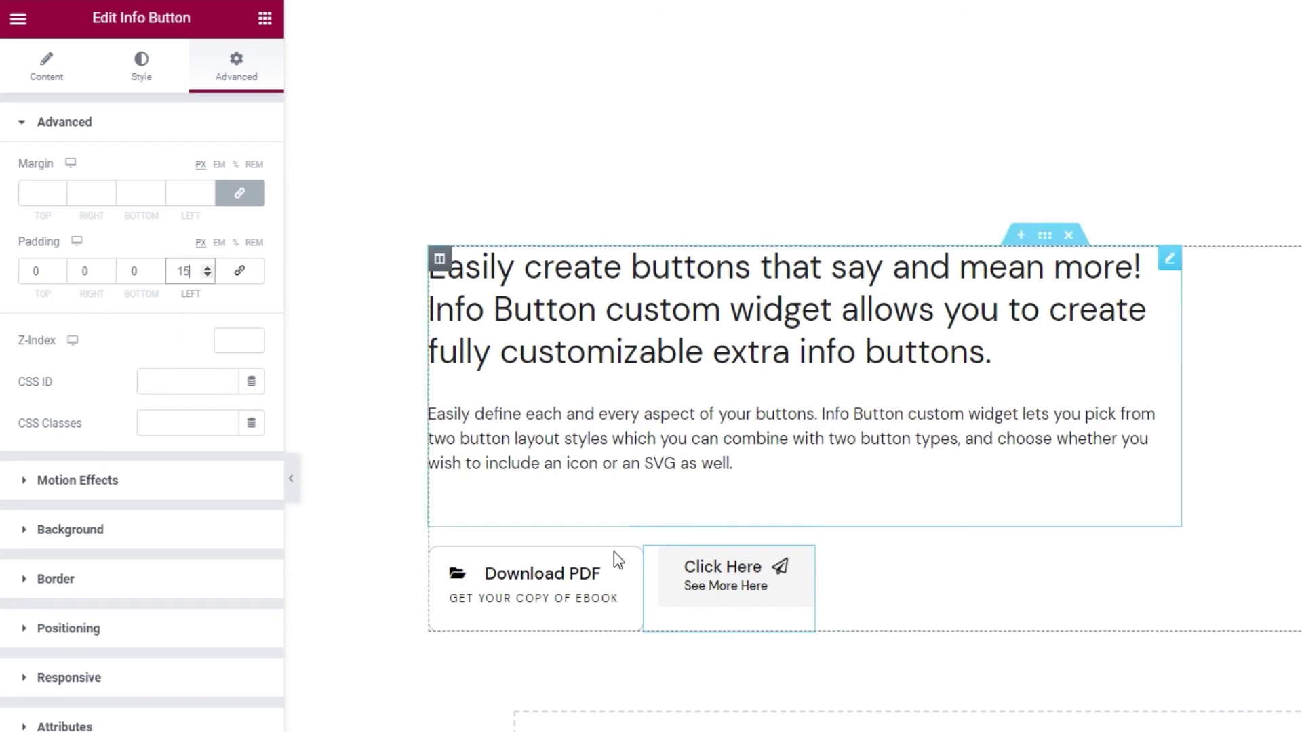
{"action": "left_click", "coordinate": [770, 603]}
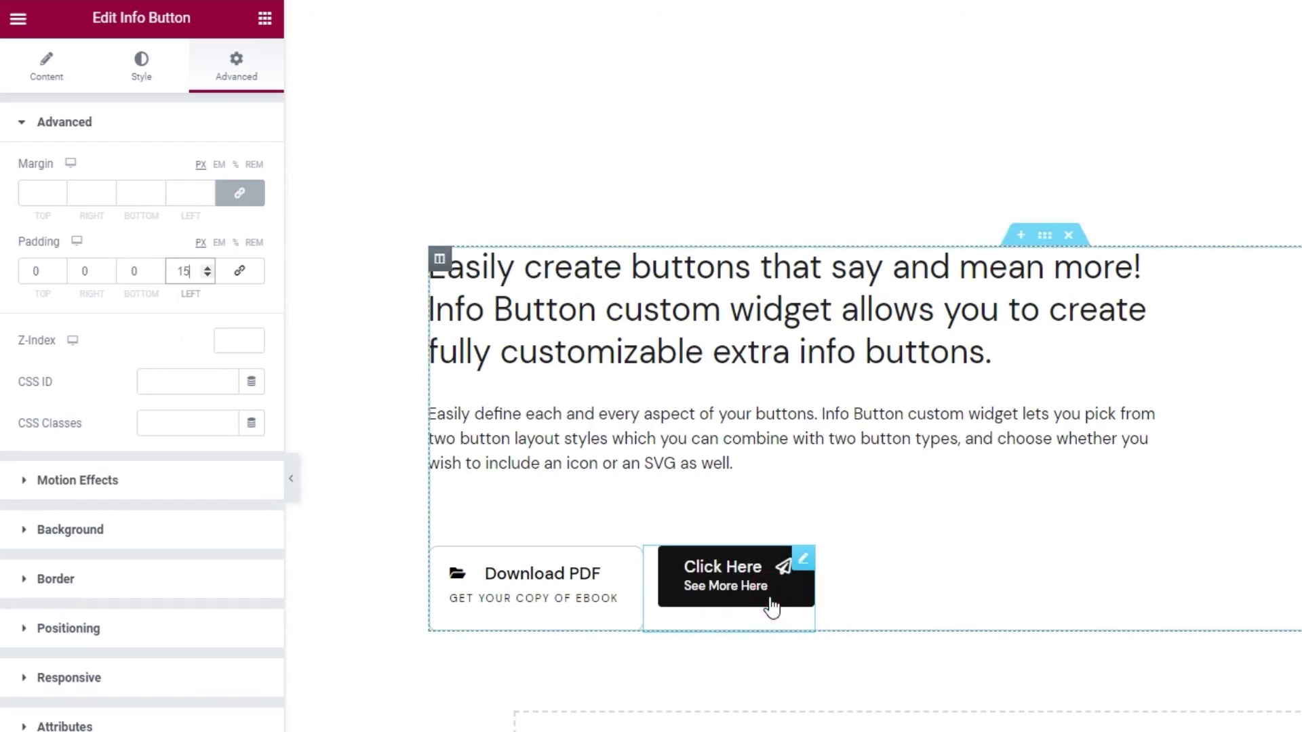
{"action": "left_click", "coordinate": [46, 68]}
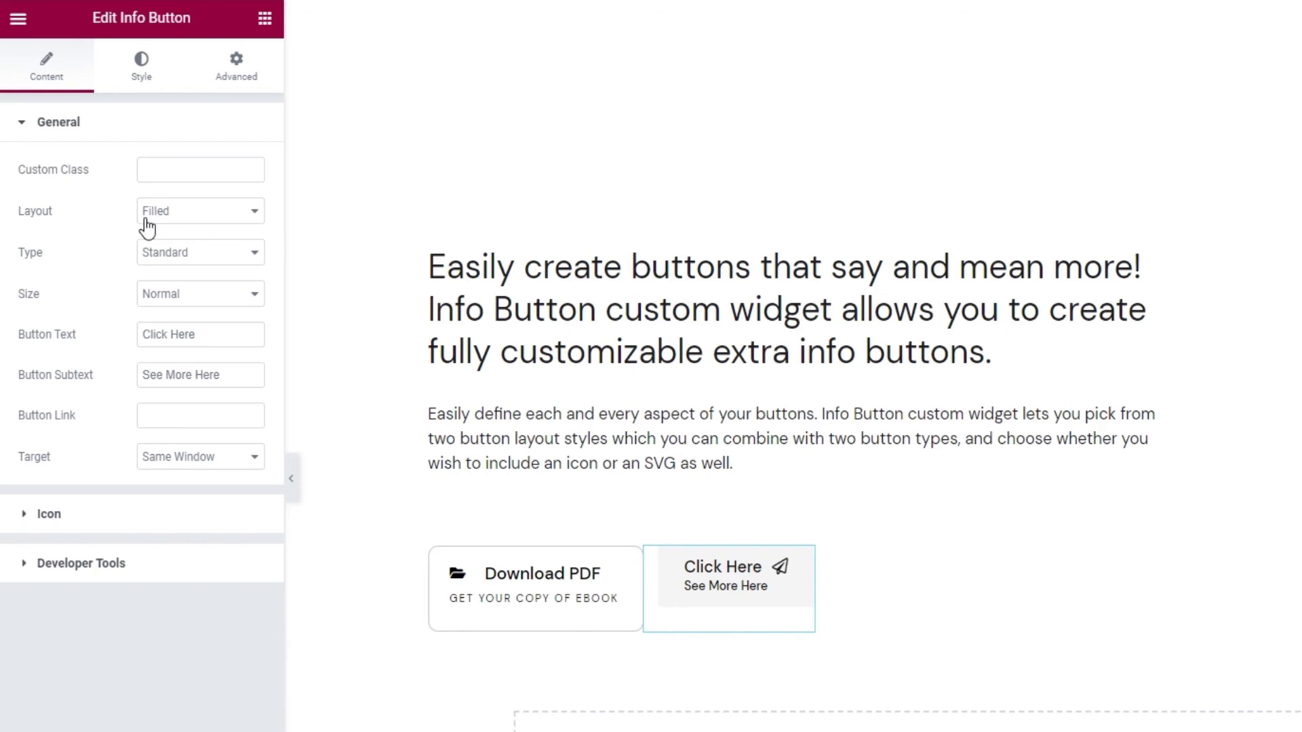
Keep the filled layout and relabel the button 'Buy at 20% Off' with subtext 'Use code for discount'.
{"action": "left_click", "coordinate": [187, 212]}
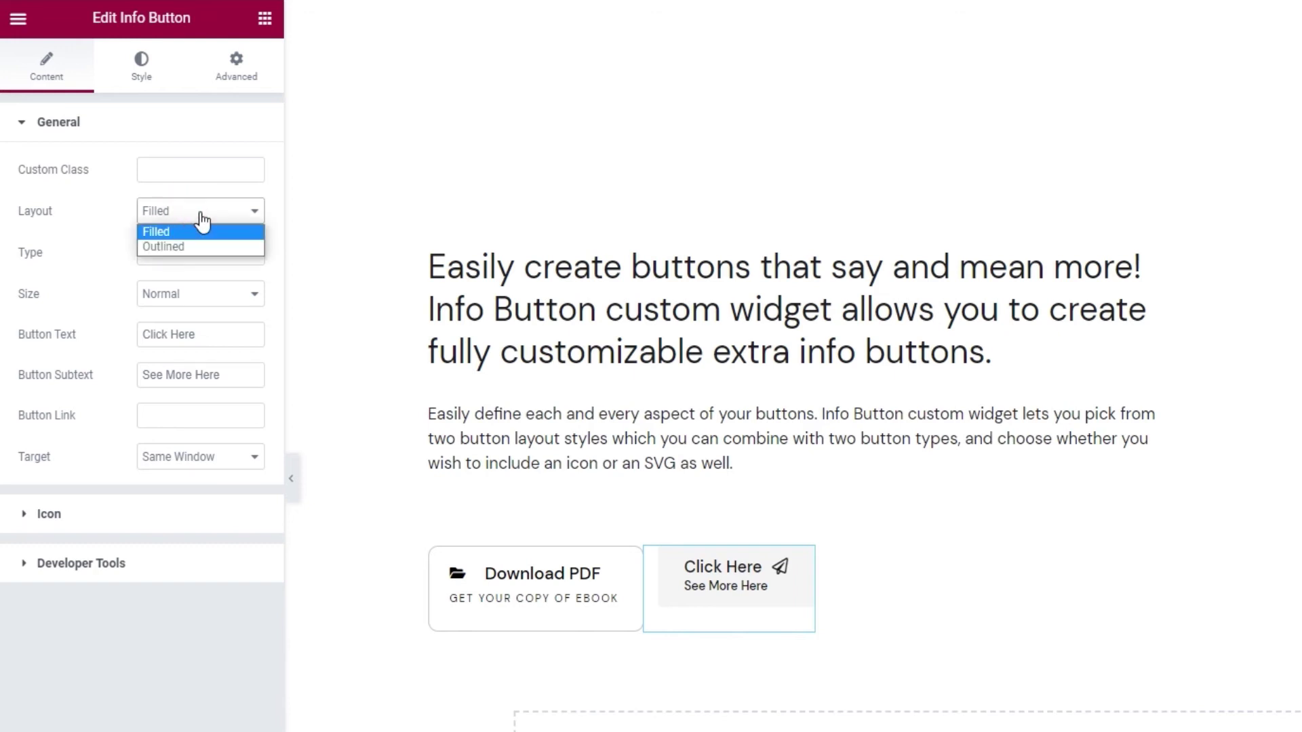
{"action": "left_click", "coordinate": [200, 212]}
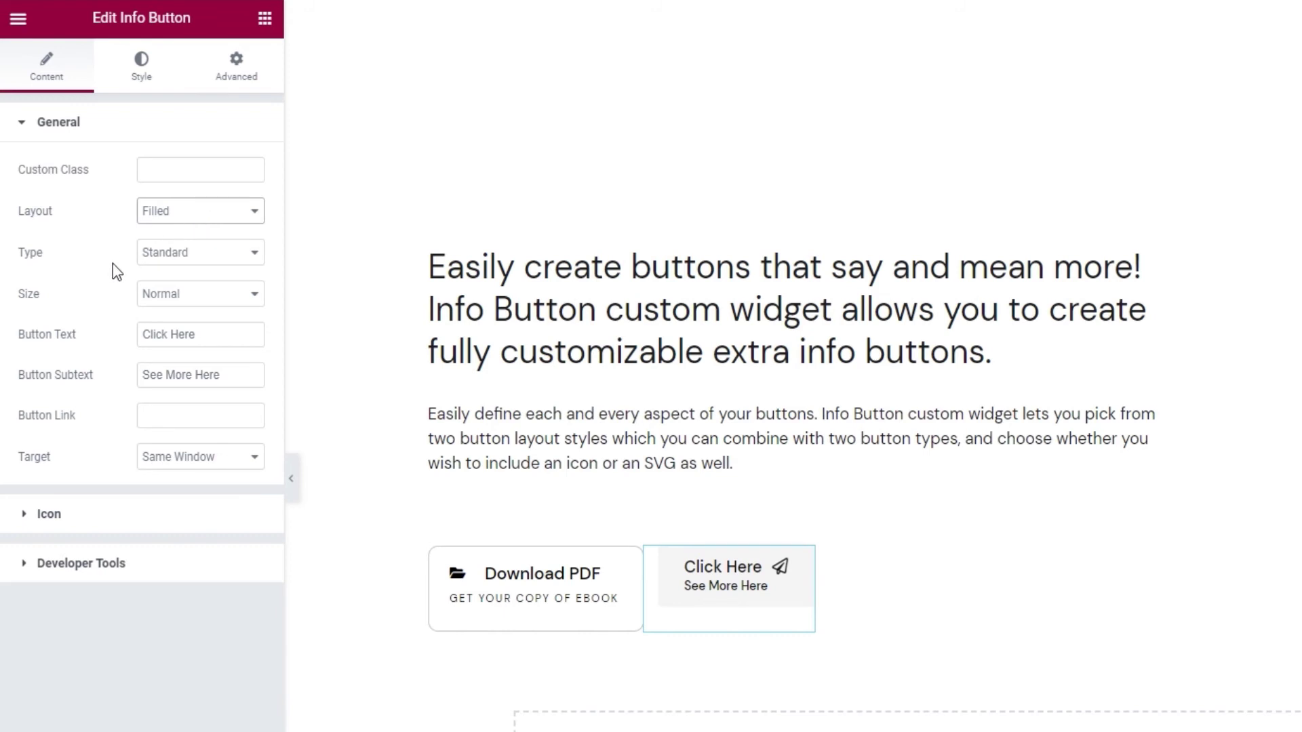
{"action": "triple_click", "coordinate": [210, 340]}
{"action": "type", "text": "Bu"}
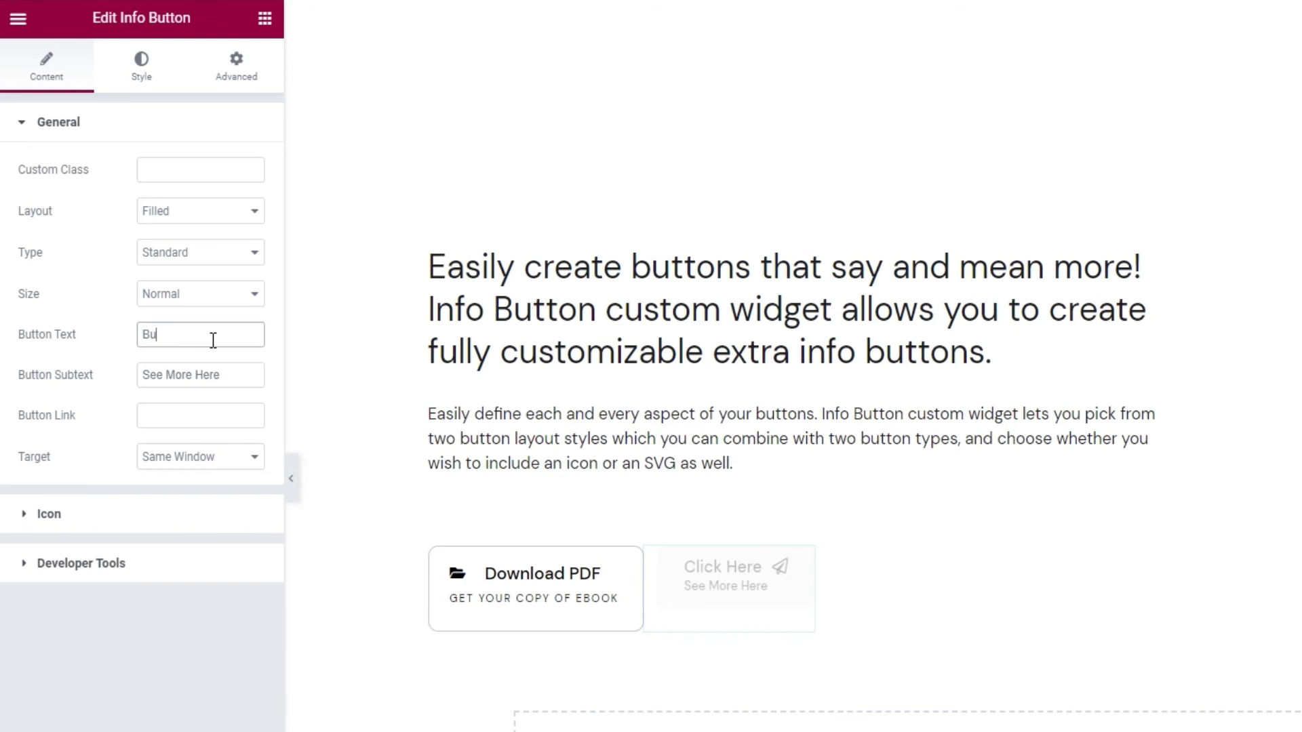
{"action": "type", "text": "y at 20"}
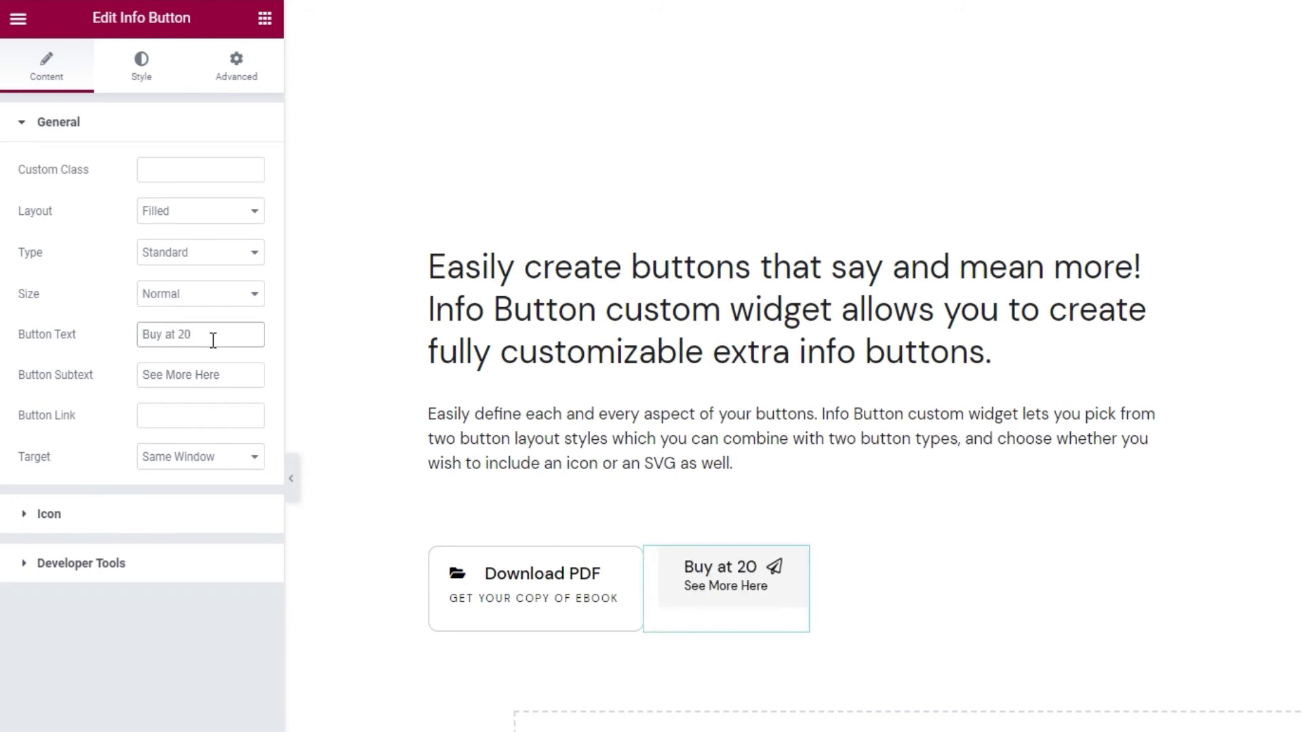
{"action": "type", "text": "% Off"}
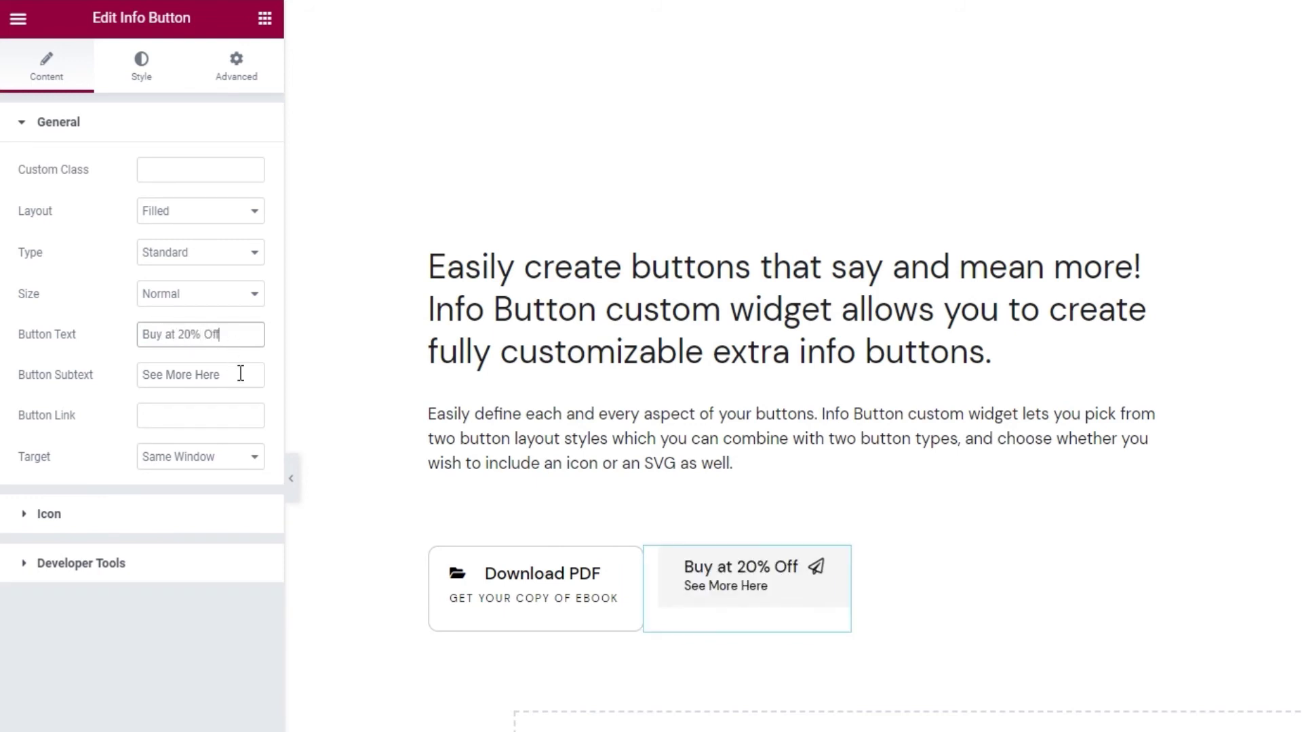
{"action": "left_click_drag", "start_coordinate": [240, 373], "coordinate": [139, 372]}
{"action": "type", "text": "Use co"}
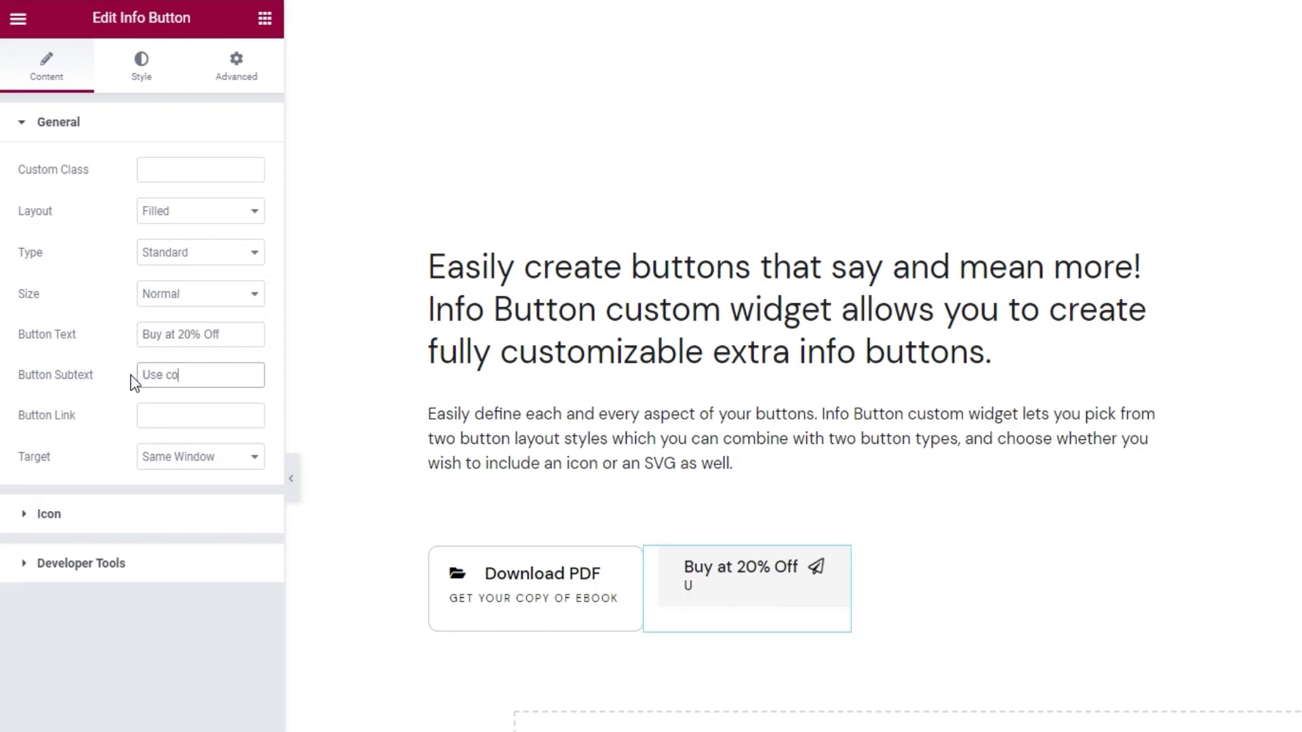
{"action": "type", "text": "de for discount"}
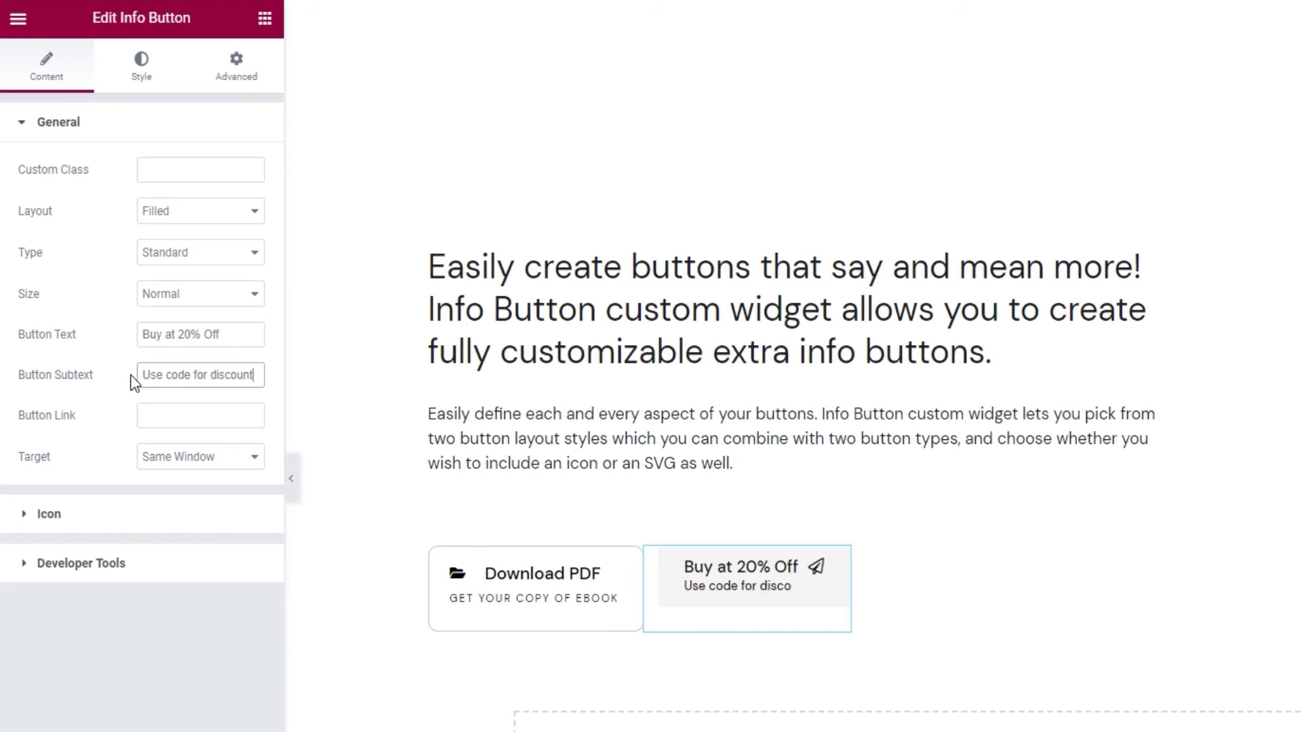
Link the button to # and expand its icon settings.
{"action": "left_click", "coordinate": [164, 424]}
{"action": "type", "text": "#"}
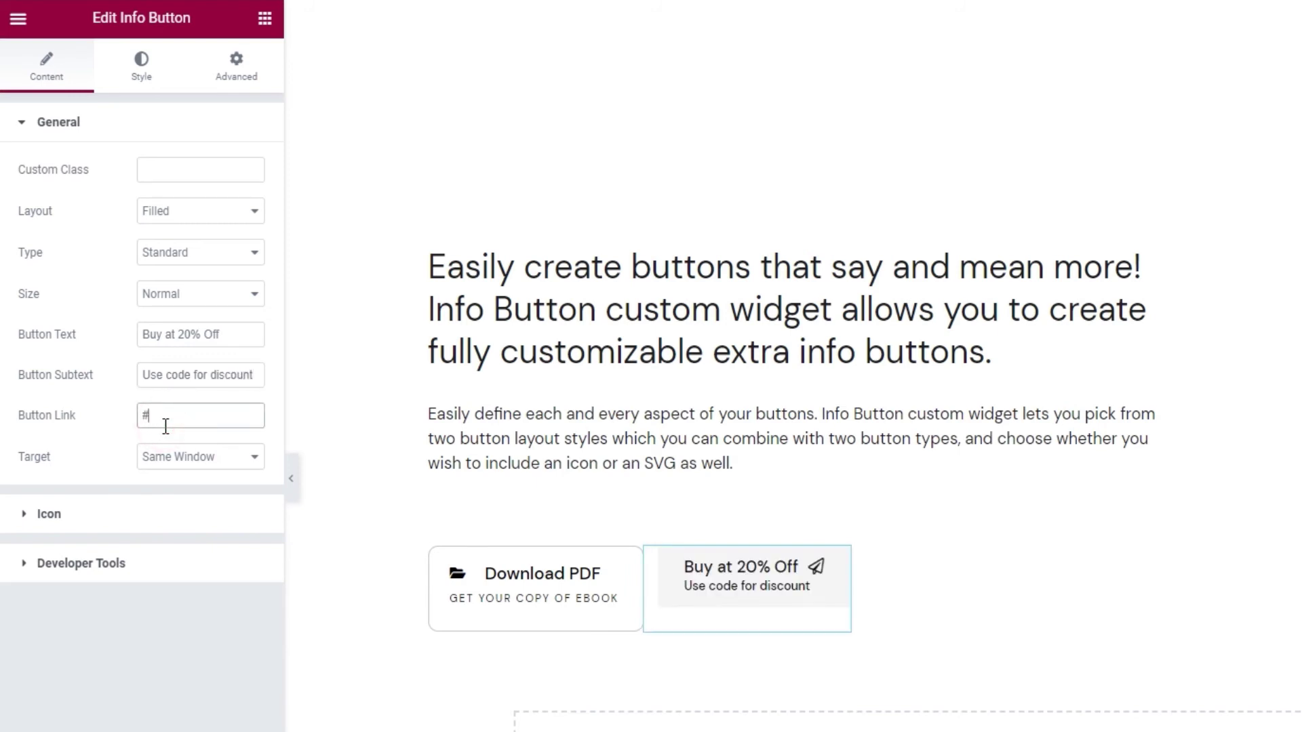
{"action": "left_click", "coordinate": [116, 514]}
Replace the paper-plane icon with the library's shopping-cart icon, positioned left of the title.
{"action": "left_click", "coordinate": [140, 286]}
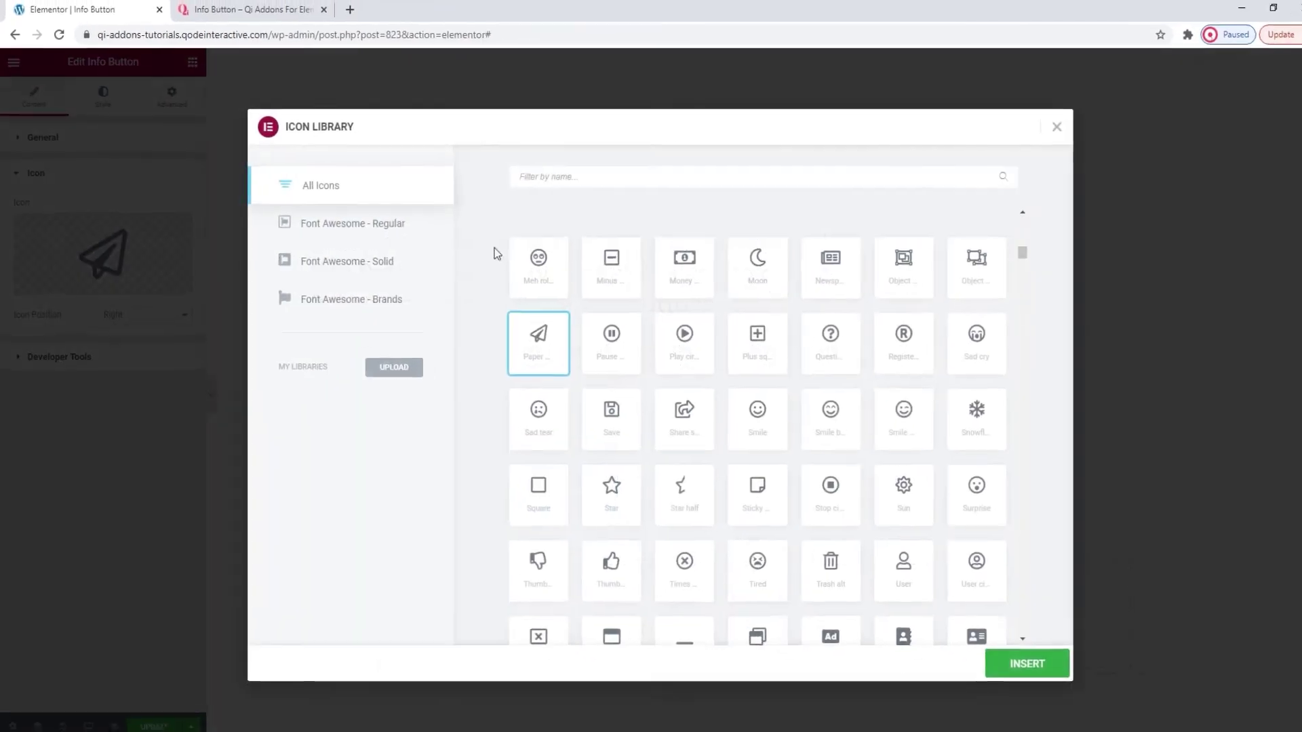
{"action": "left_click", "coordinate": [760, 182]}
{"action": "type", "text": "shopp"}
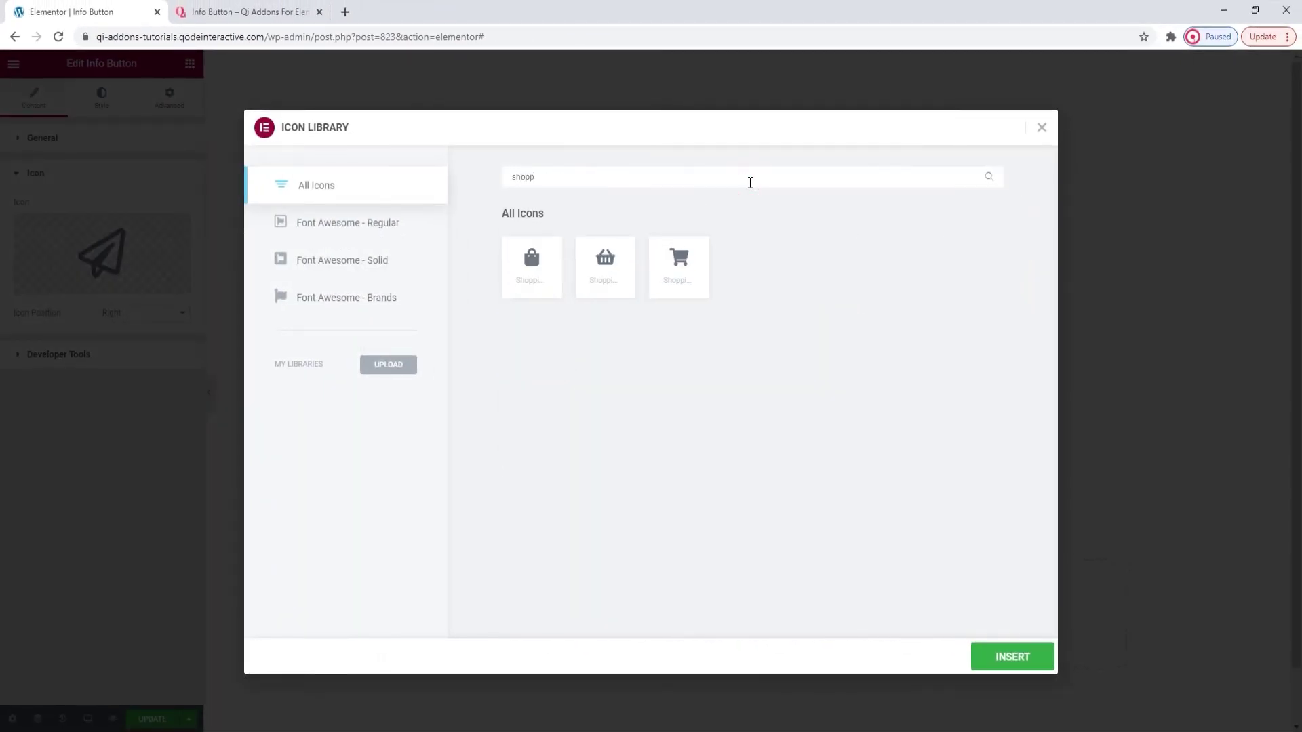
{"action": "left_click", "coordinate": [682, 261]}
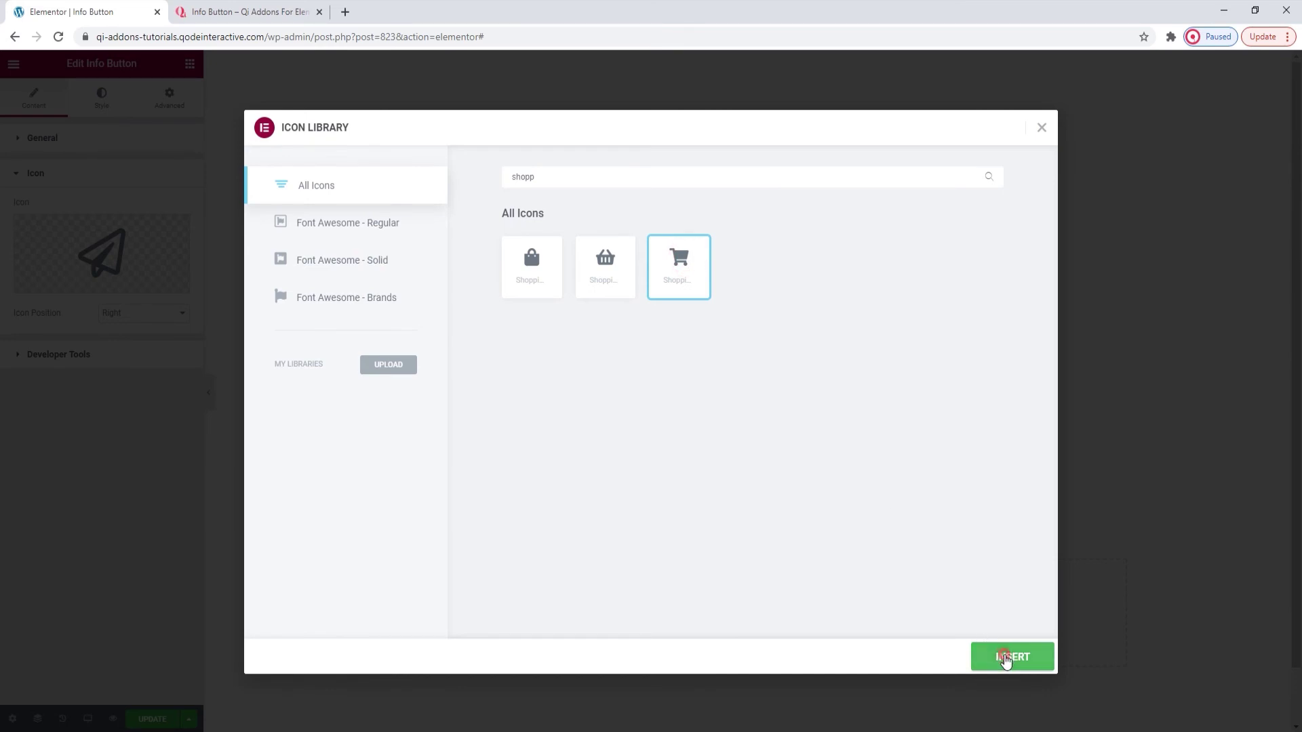
{"action": "left_click", "coordinate": [1005, 657]}
{"action": "left_click", "coordinate": [159, 312]}
{"action": "left_click", "coordinate": [136, 324]}
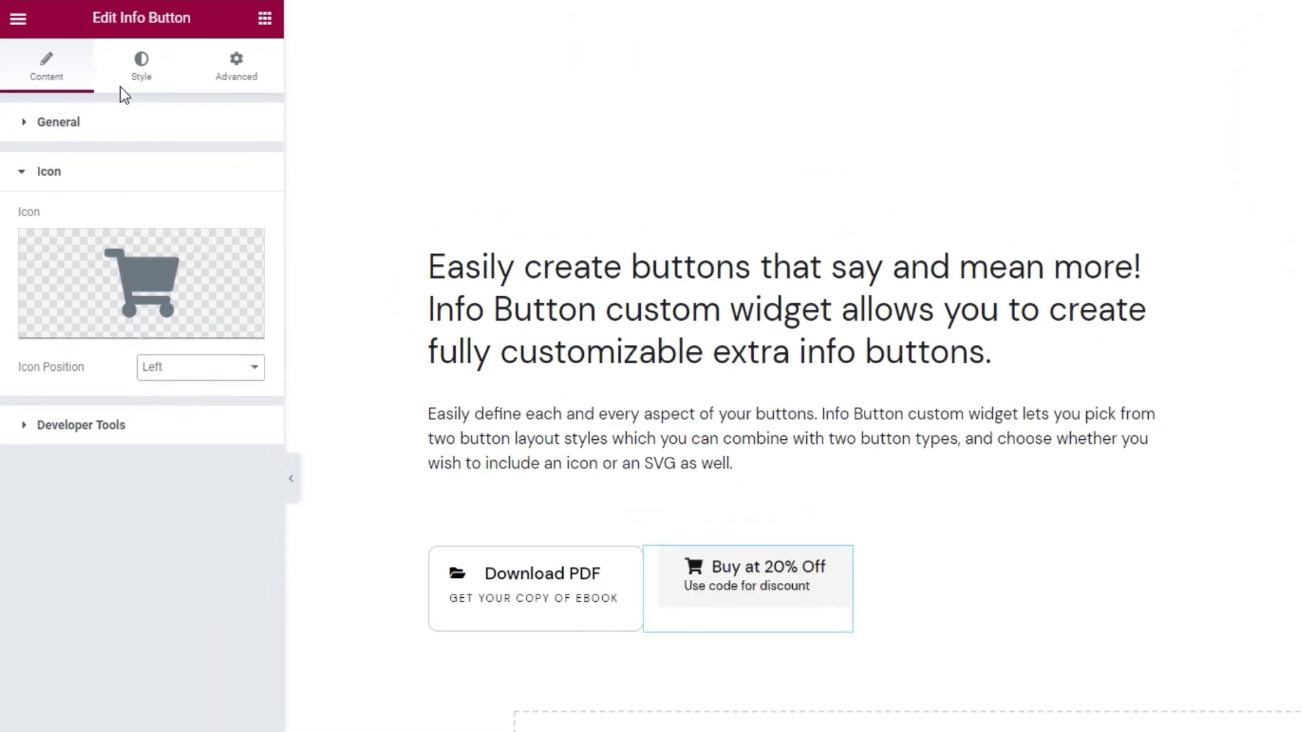
{"action": "left_click", "coordinate": [143, 68]}
Set the title typography to font size 18 and line height 25.
{"action": "left_click", "coordinate": [253, 170]}
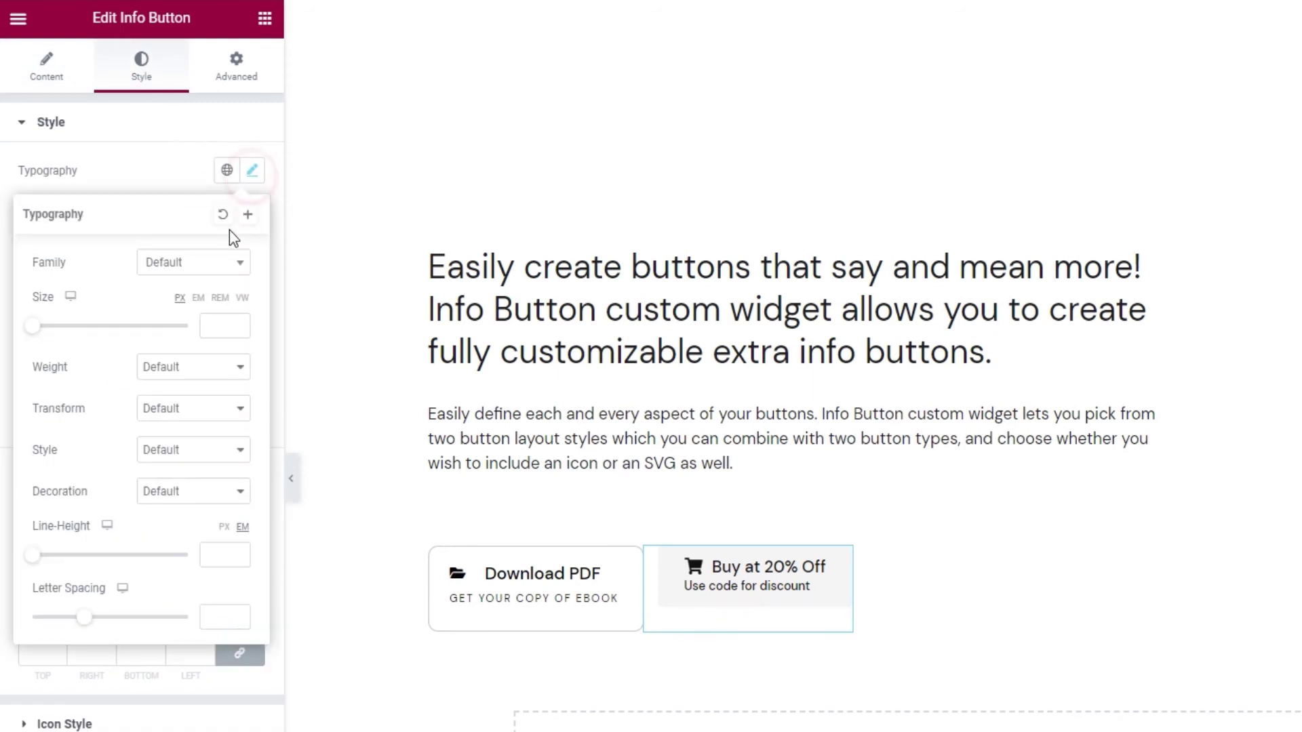
{"action": "left_click", "coordinate": [211, 324]}
{"action": "type", "text": "18"}
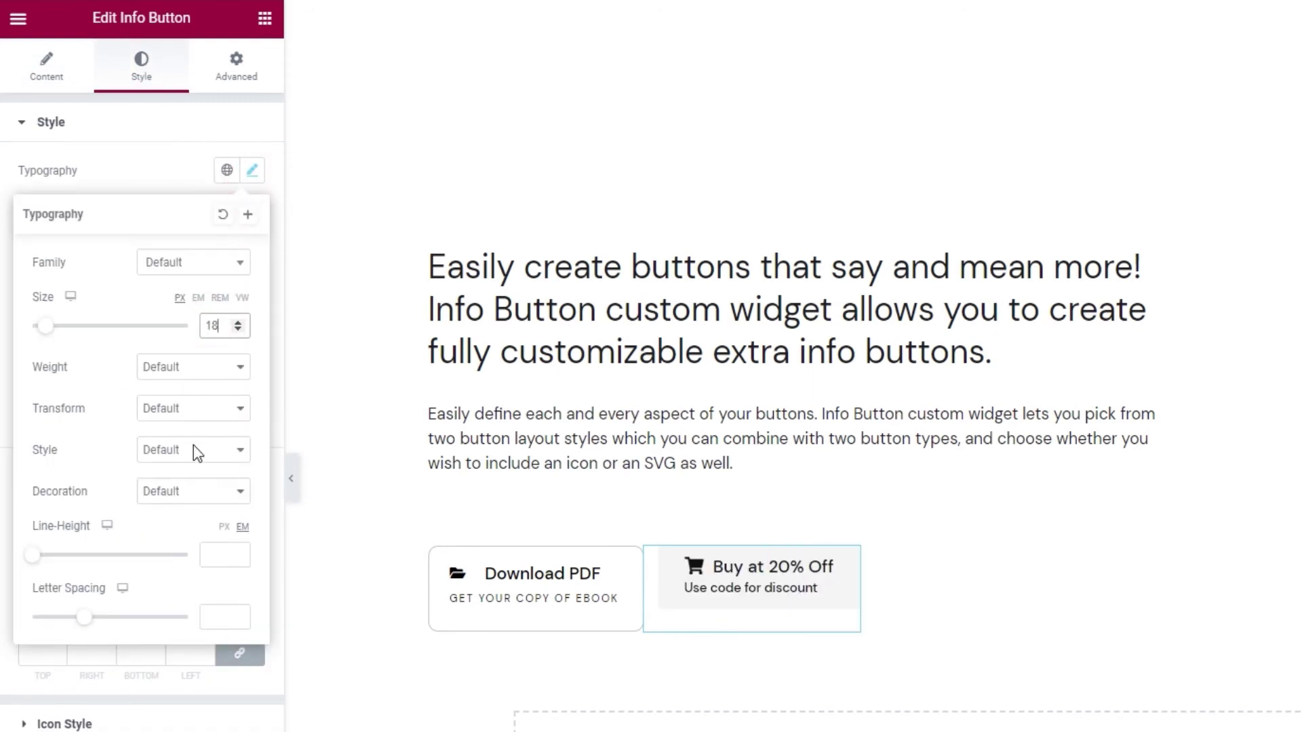
{"action": "left_click", "coordinate": [226, 552]}
{"action": "type", "text": "25"}
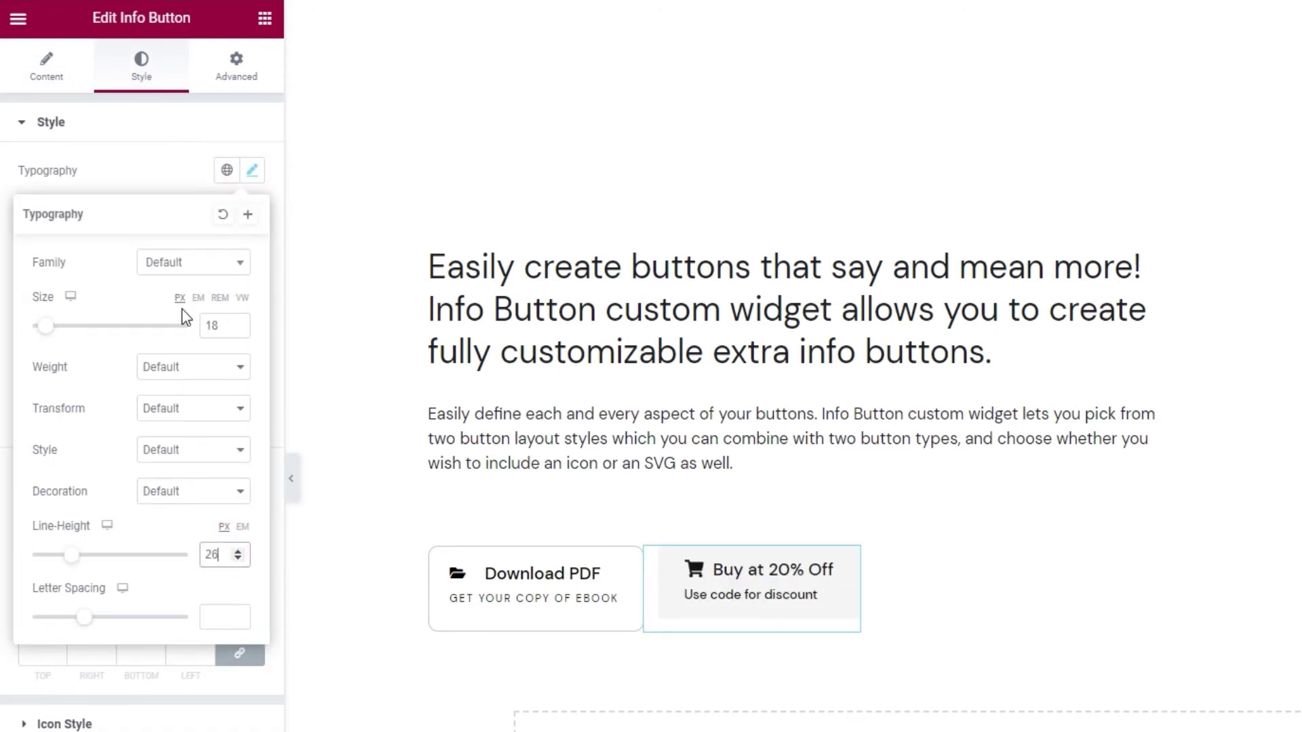
{"action": "left_click", "coordinate": [172, 164]}
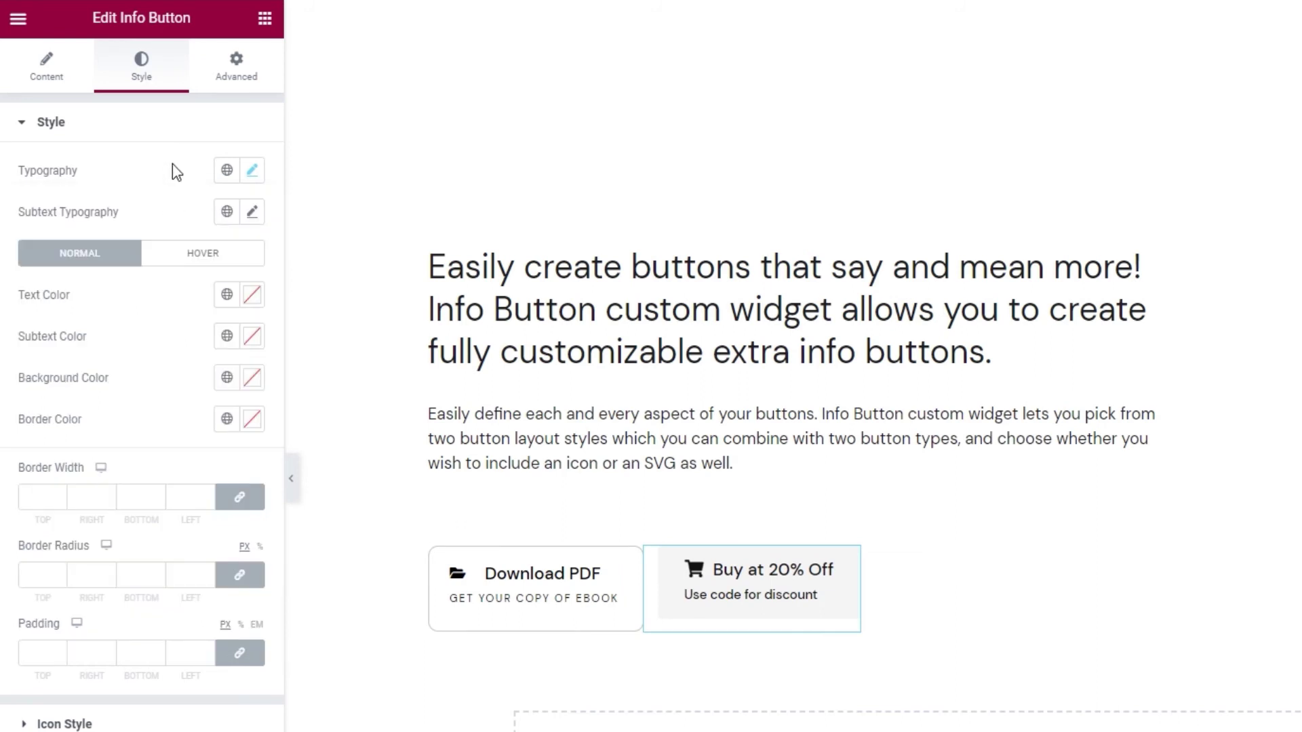
Set subtext typography to size 11, weight 400, uppercase, line height 24, letter spacing 1.7.
{"action": "left_click", "coordinate": [252, 212]}
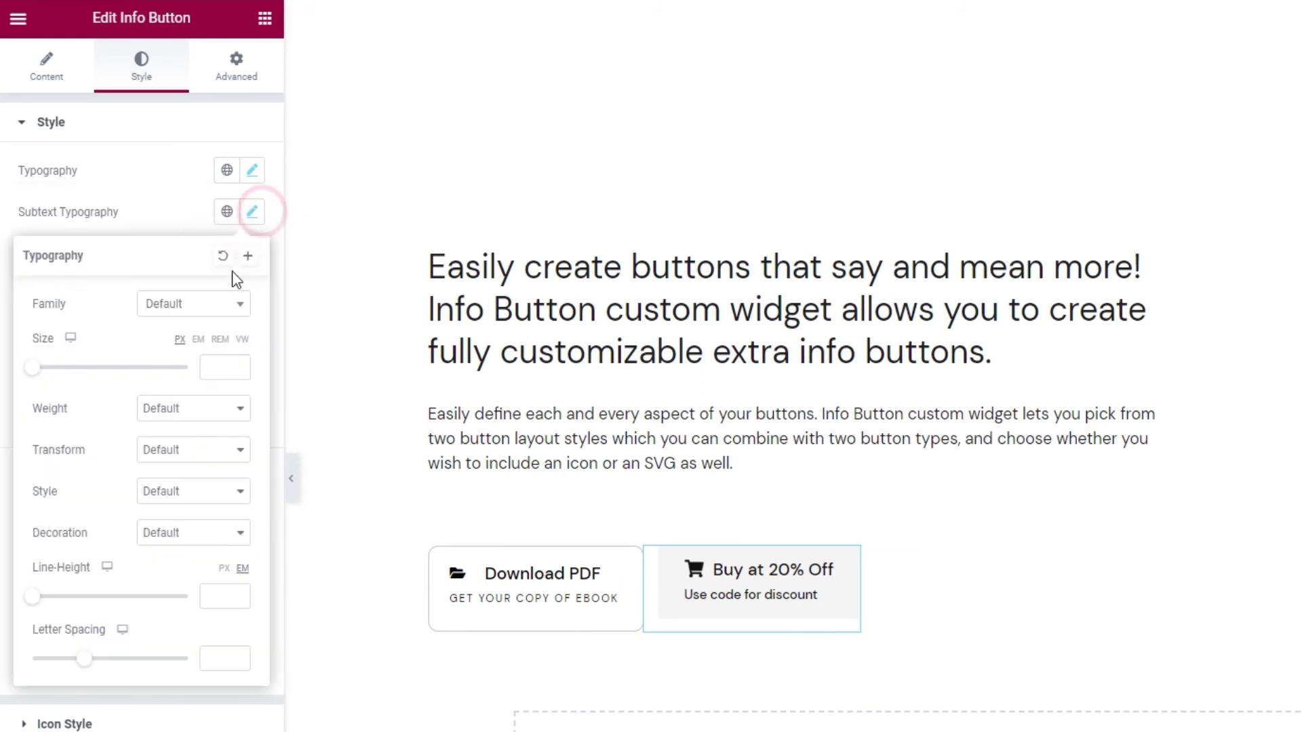
{"action": "left_click", "coordinate": [226, 365]}
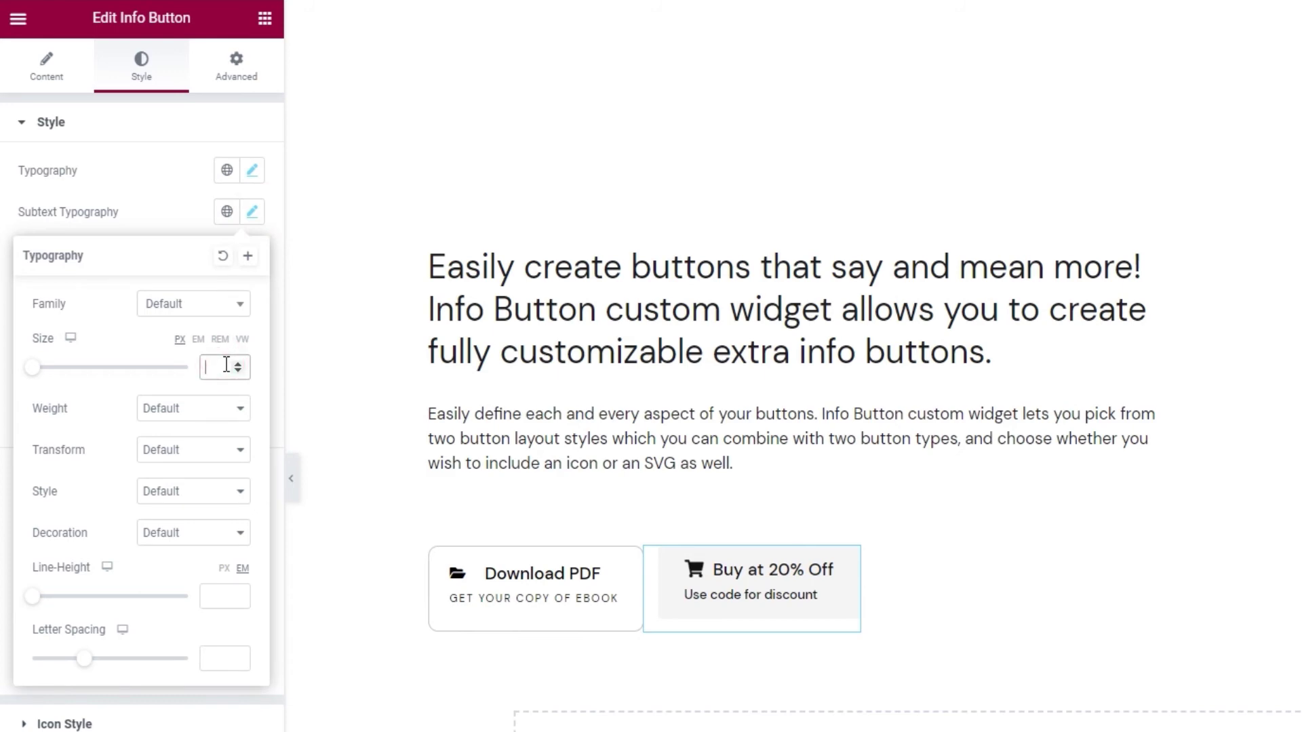
{"action": "type", "text": "11"}
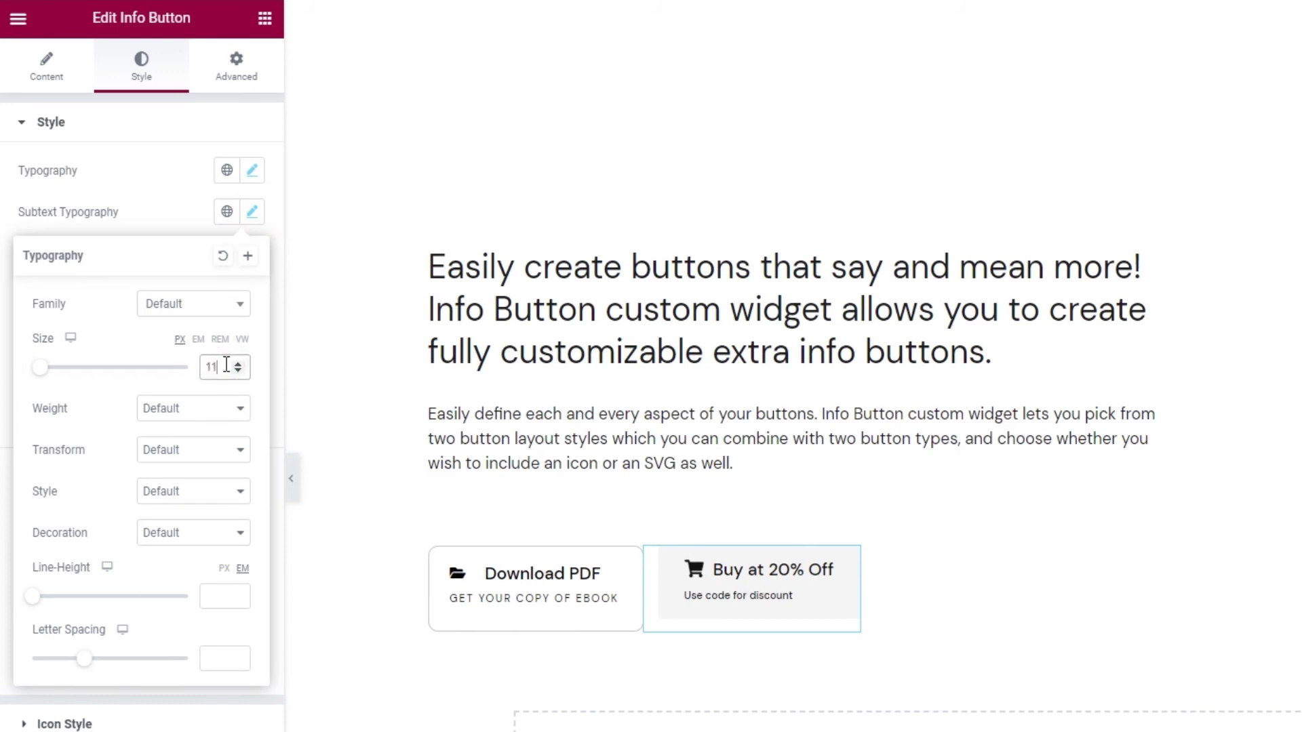
{"action": "left_click", "coordinate": [201, 410]}
{"action": "left_click", "coordinate": [181, 470]}
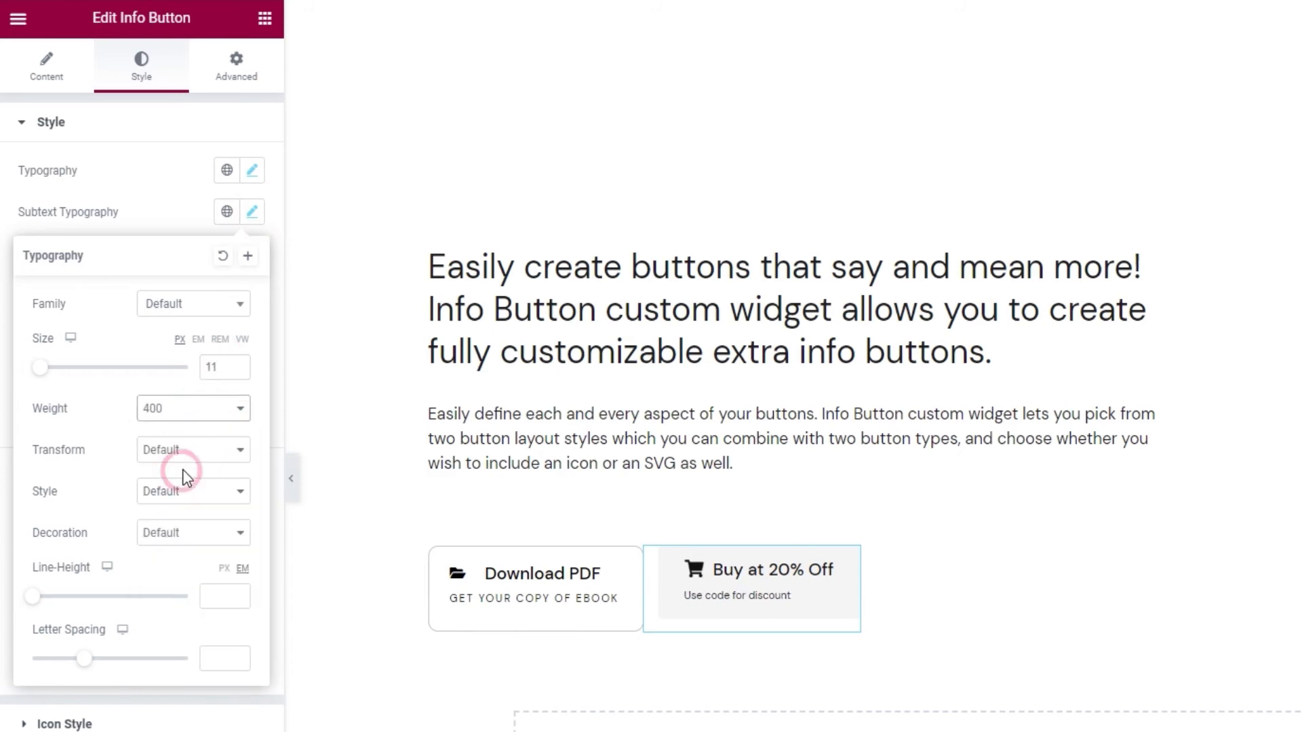
{"action": "left_click", "coordinate": [183, 450]}
{"action": "left_click", "coordinate": [170, 486]}
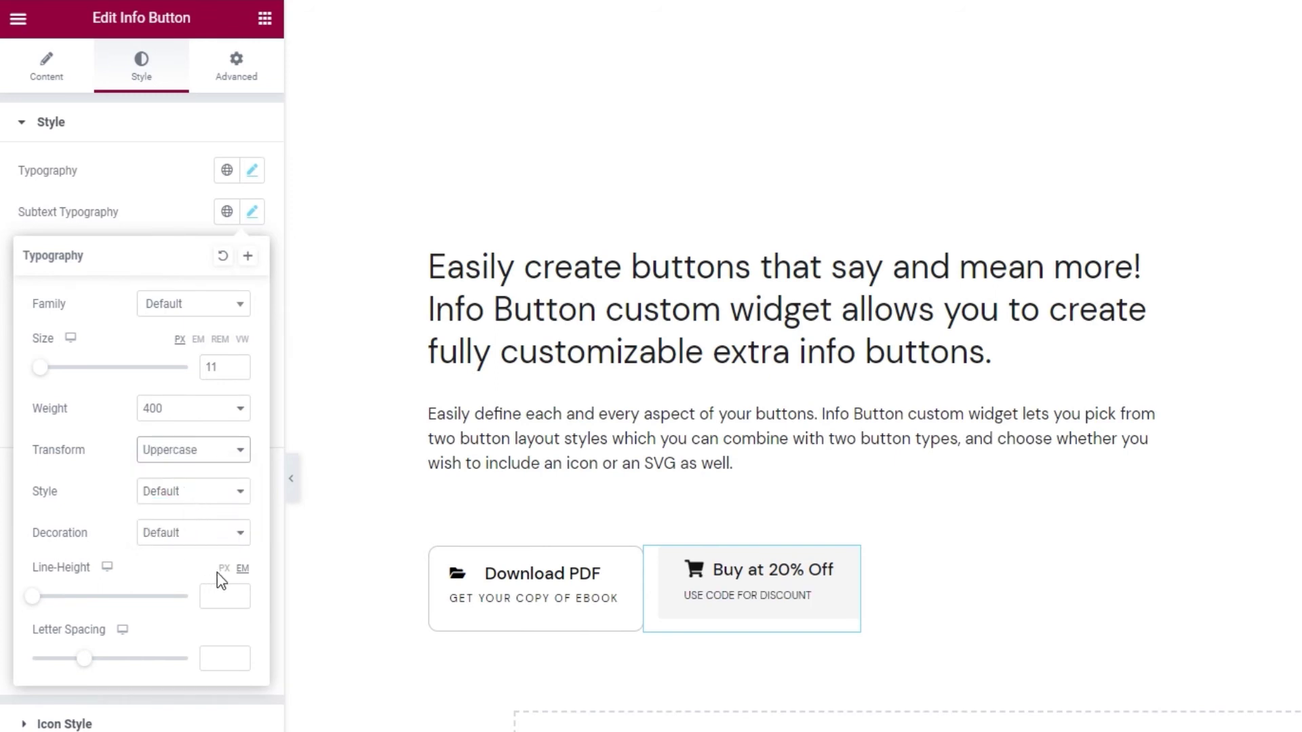
{"action": "left_click", "coordinate": [213, 593]}
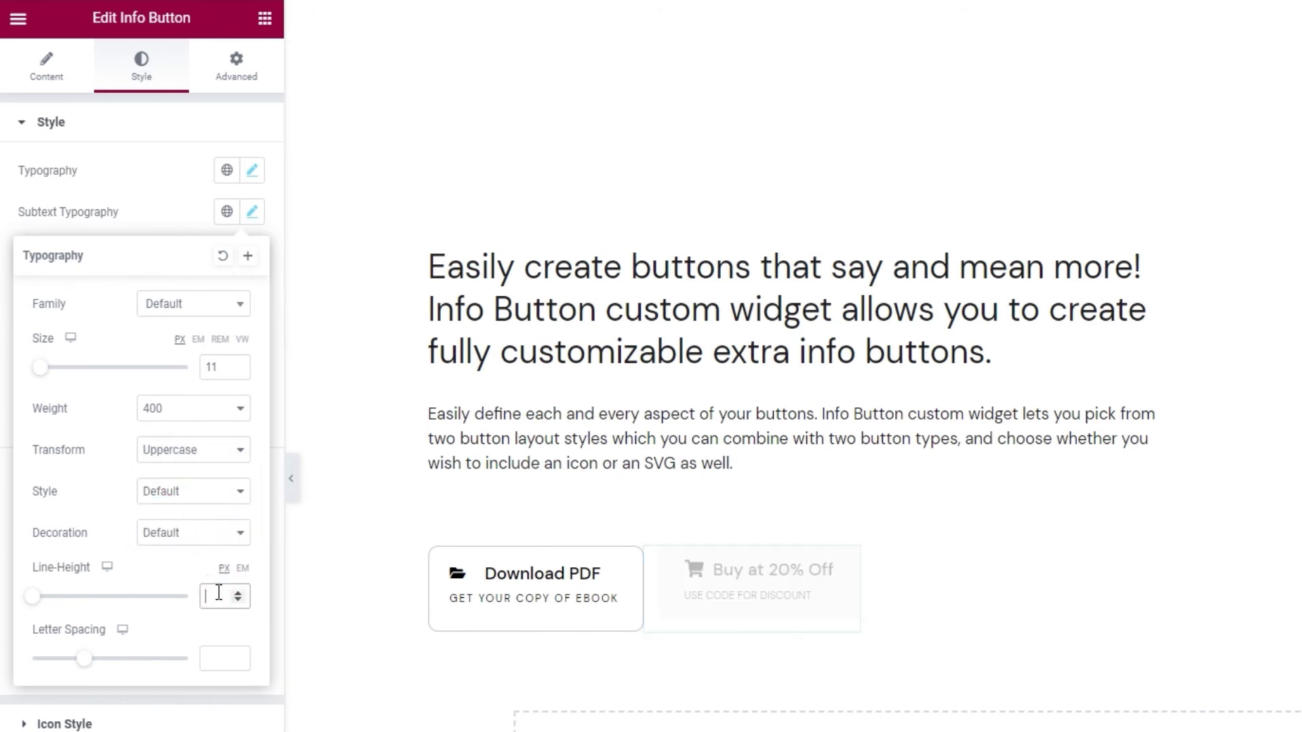
{"action": "type", "text": "24"}
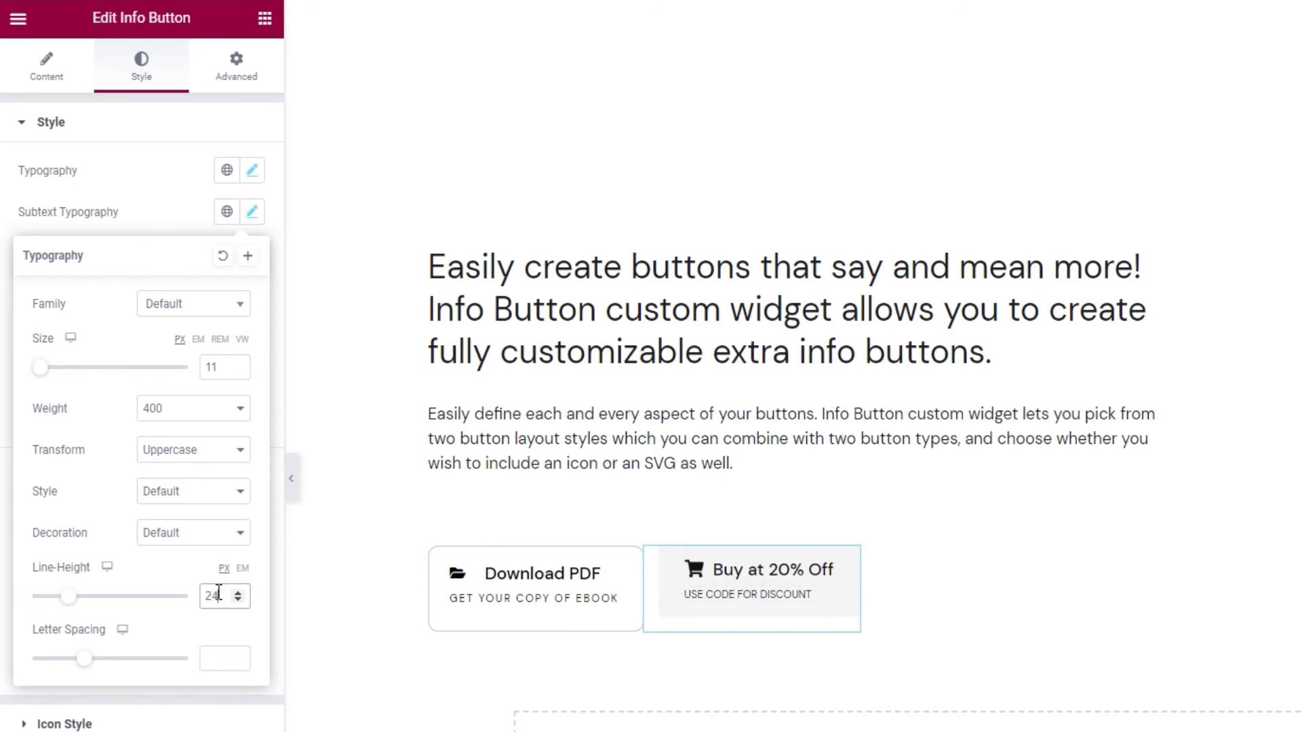
{"action": "left_click", "coordinate": [224, 656]}
{"action": "type", "text": "1.7"}
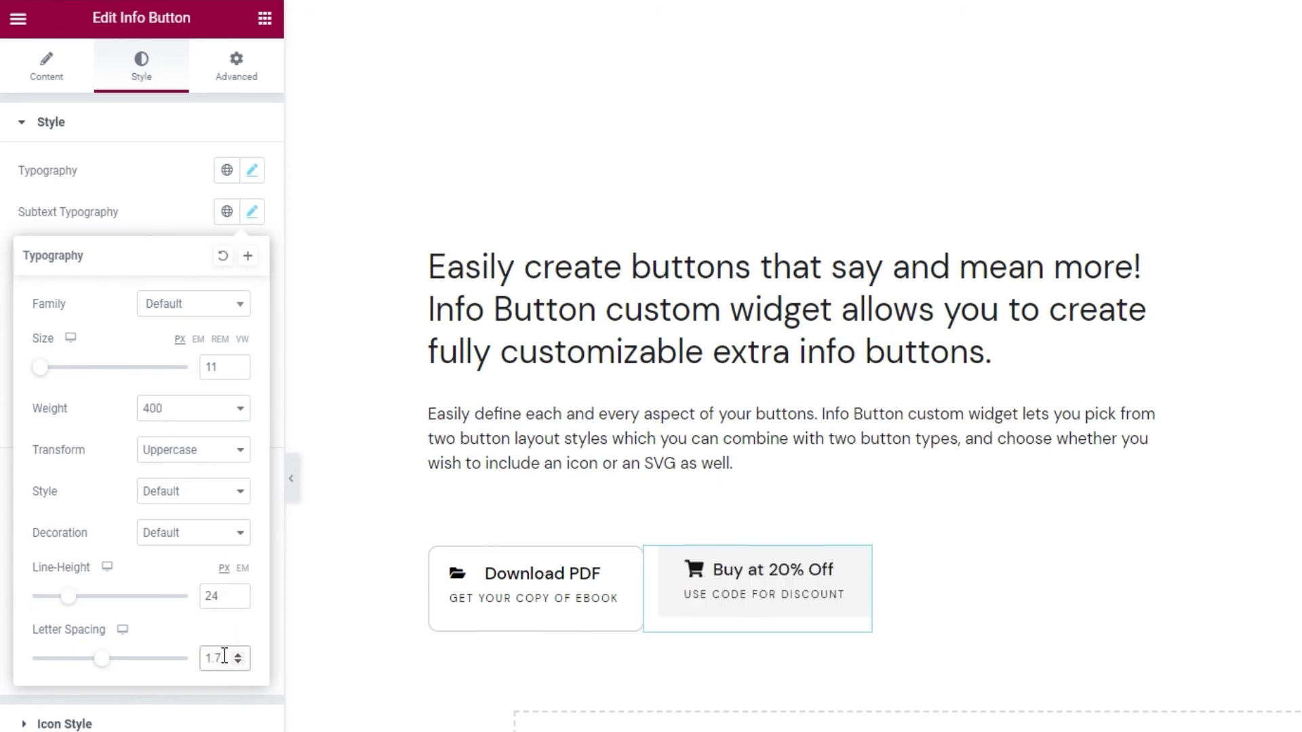
{"action": "left_click", "coordinate": [185, 218]}
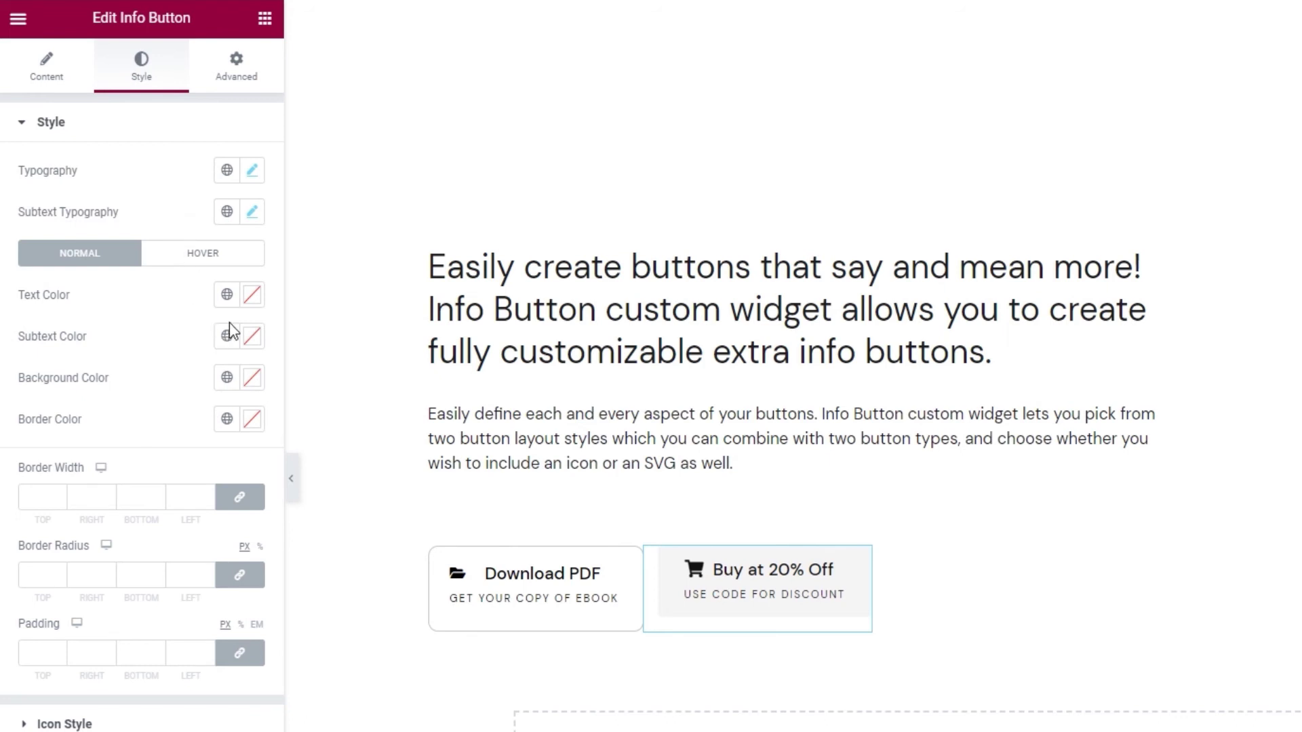
Set both the text colour and subtext colour to #000000.
{"action": "left_click", "coordinate": [251, 294]}
{"action": "triple_click", "coordinate": [139, 594]}
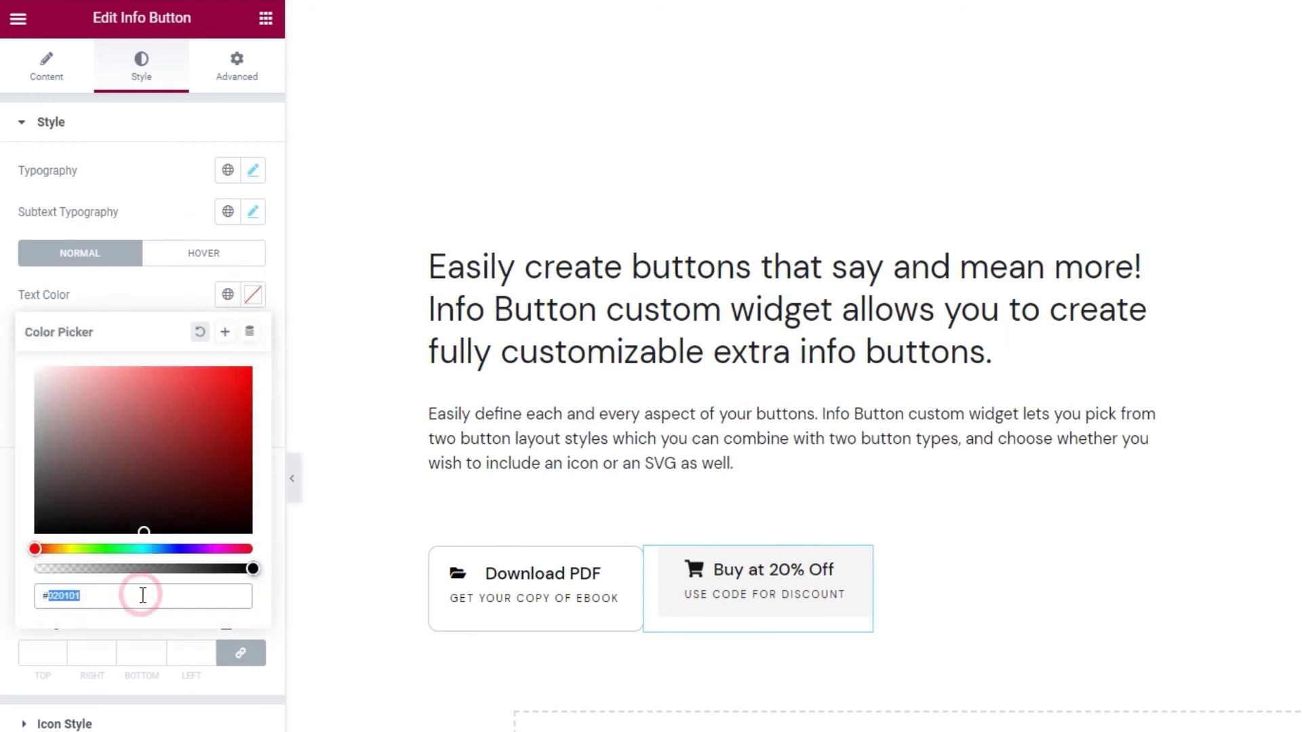
{"action": "type", "text": "#000000"}
{"action": "left_click", "coordinate": [179, 305]}
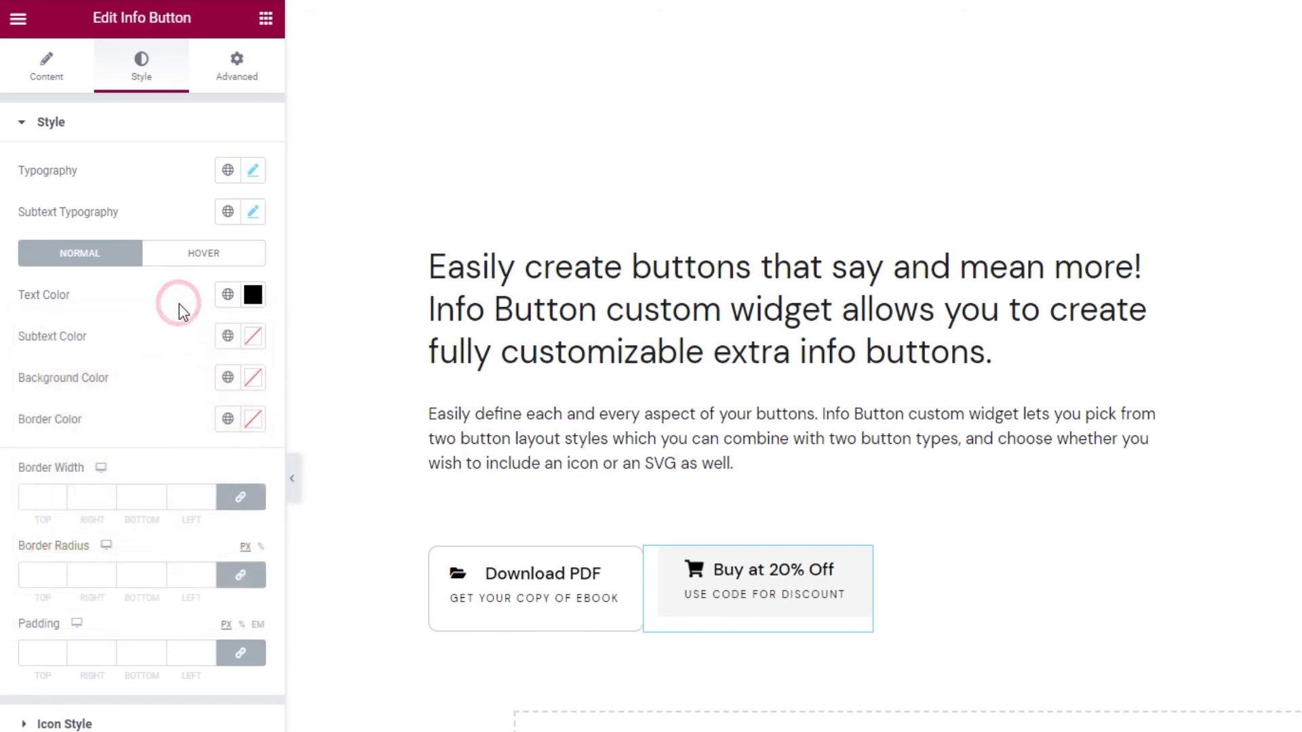
{"action": "left_click", "coordinate": [252, 336]}
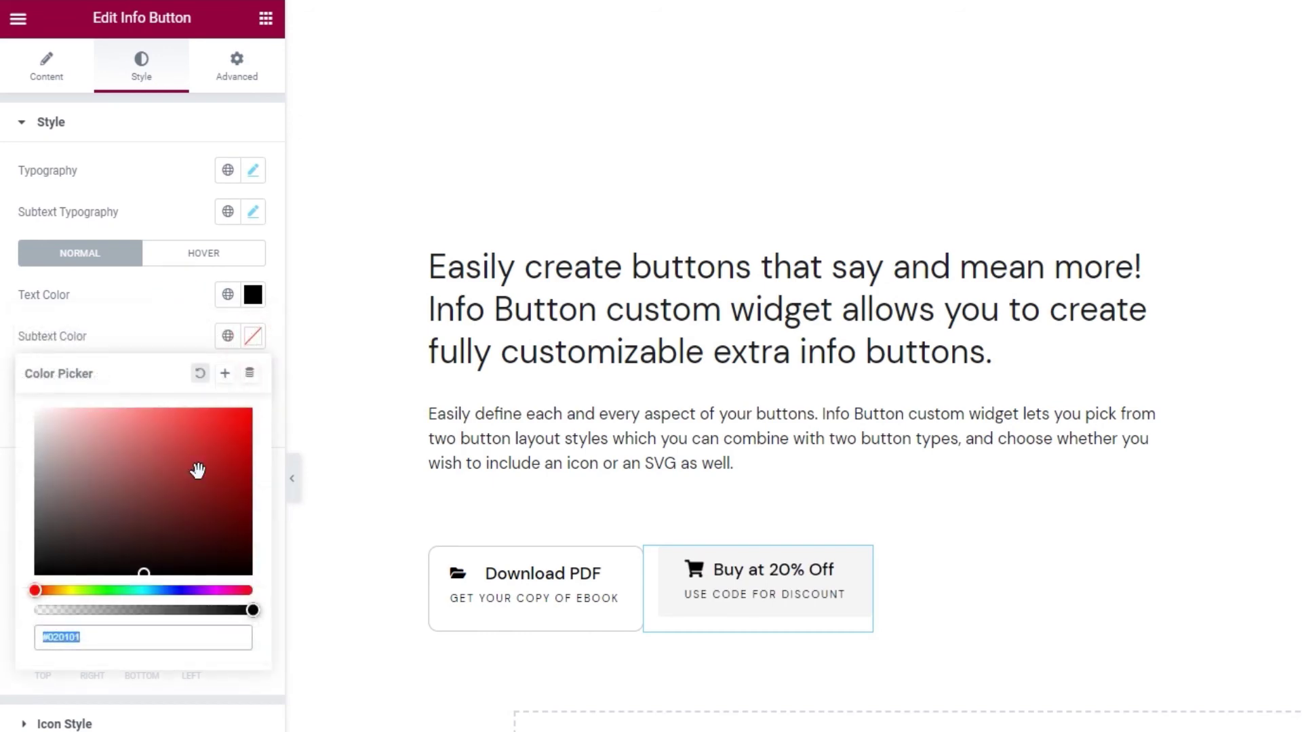
{"action": "triple_click", "coordinate": [116, 638]}
{"action": "type", "text": "#000000"}
{"action": "left_click", "coordinate": [170, 331]}
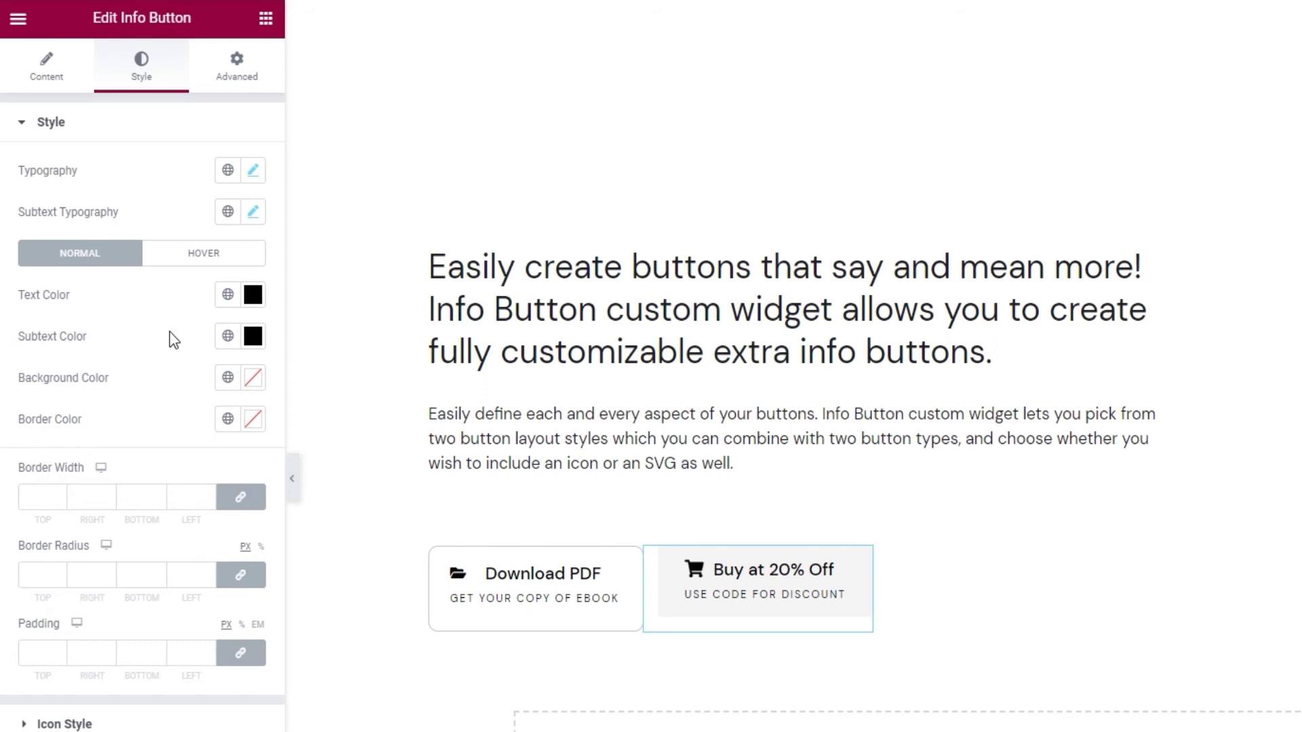
Set the button's background colour to light blue #d7f0fb.
{"action": "left_click", "coordinate": [250, 377]}
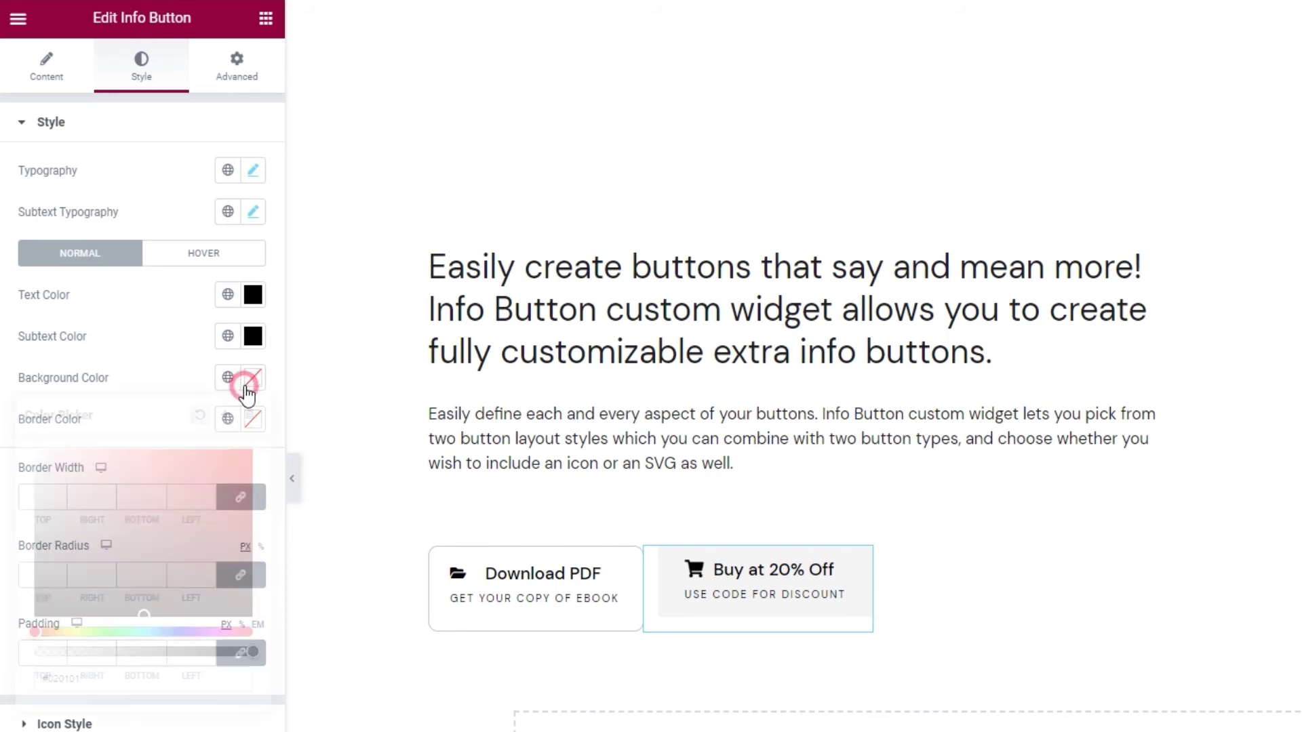
{"action": "left_click", "coordinate": [142, 672]}
{"action": "type", "text": "#d"}
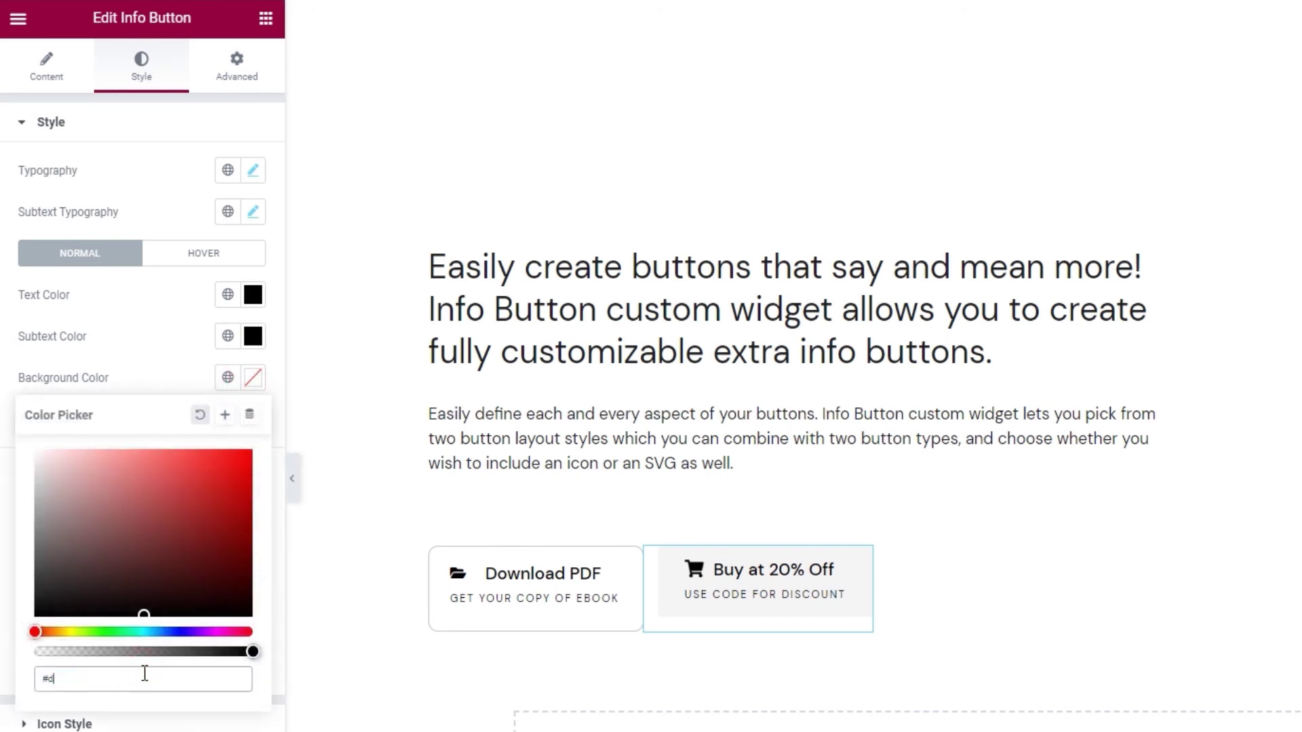
{"action": "type", "text": "7f0fb"}
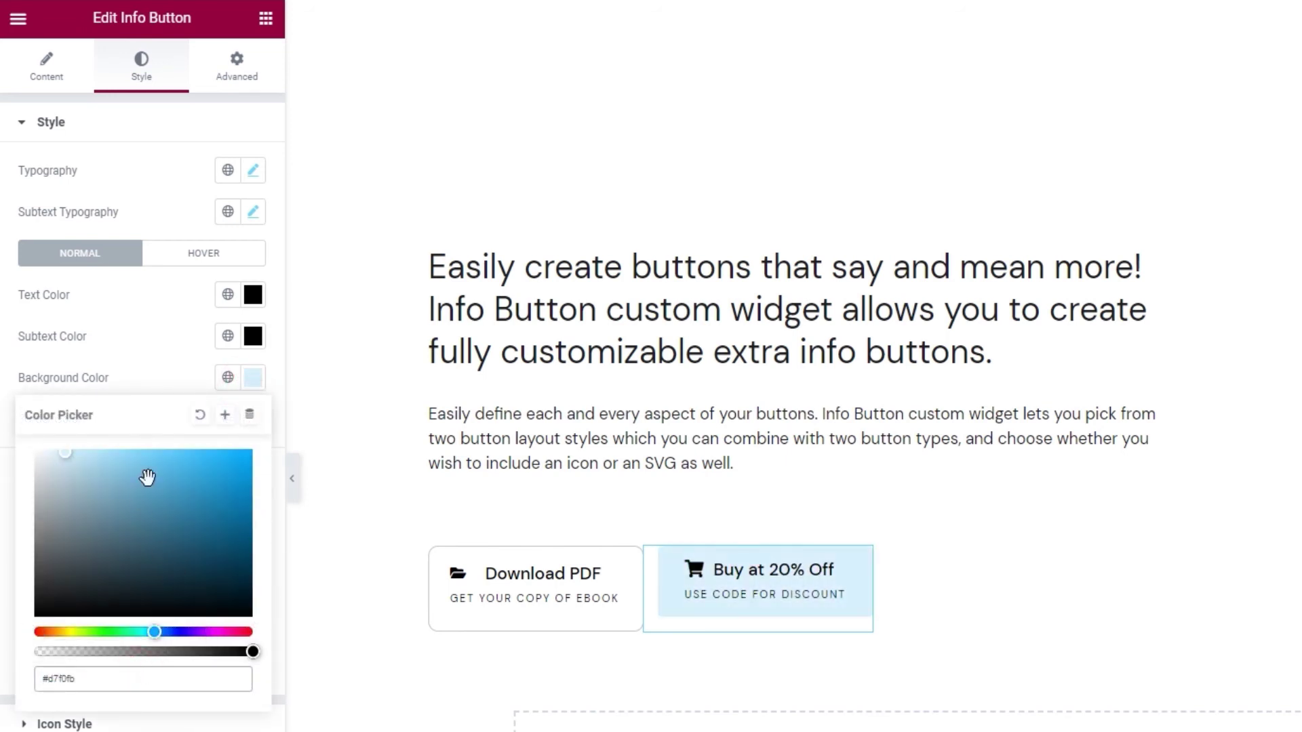
{"action": "left_click", "coordinate": [182, 390]}
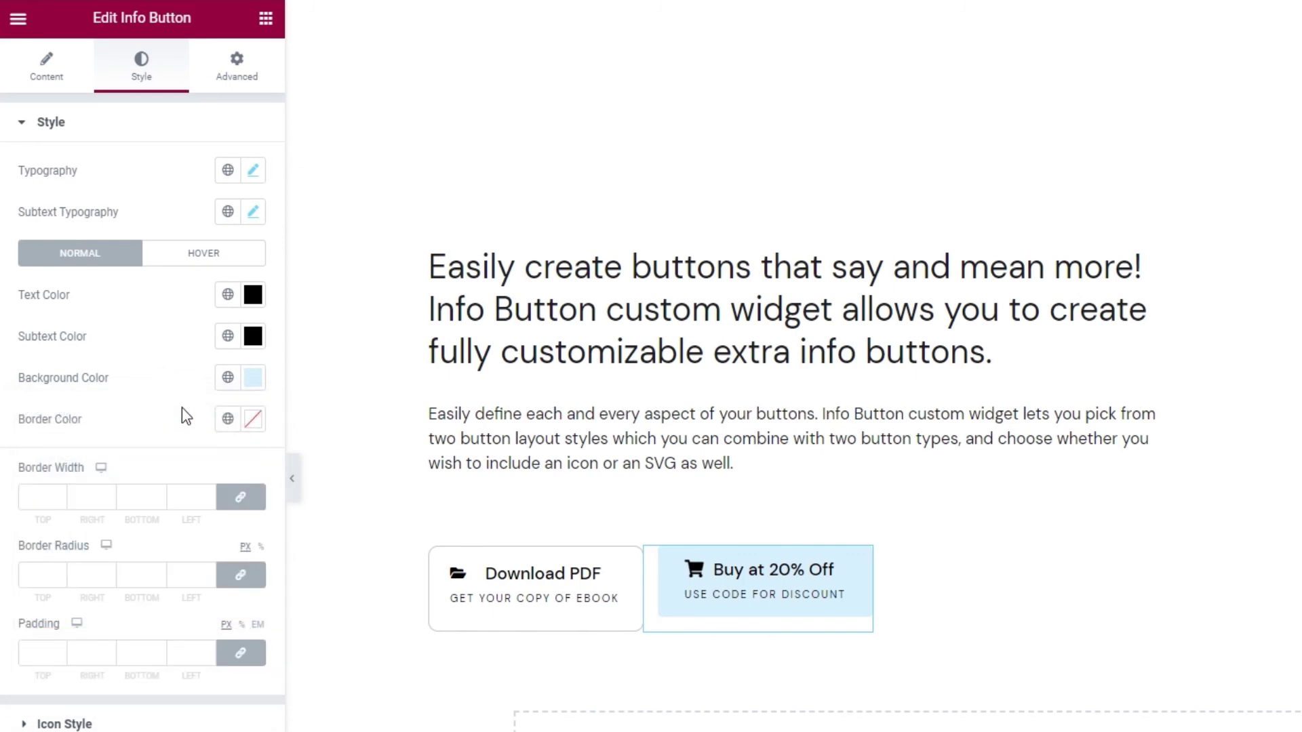
{"action": "left_click", "coordinate": [198, 260]}
Set the hover text and hover subtext colours to white #ffffff.
{"action": "left_click", "coordinate": [252, 295]}
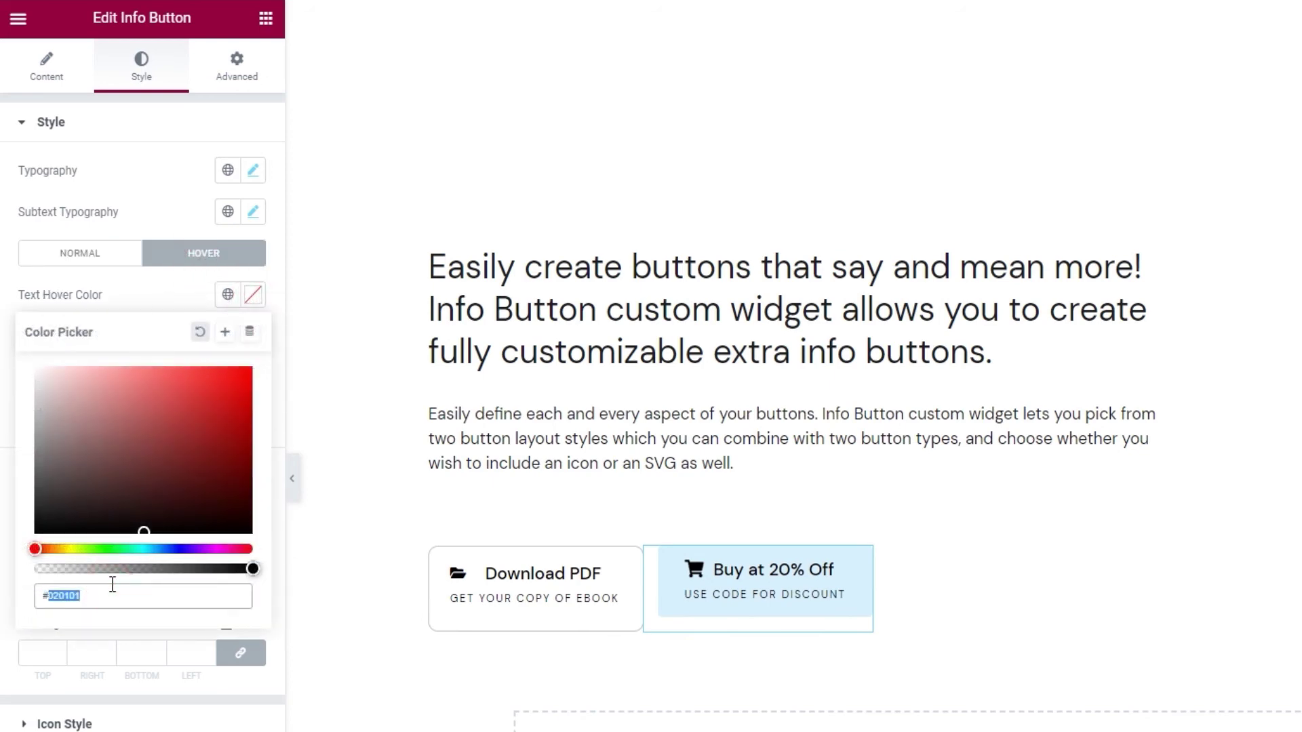
{"action": "type", "text": "#ffffff"}
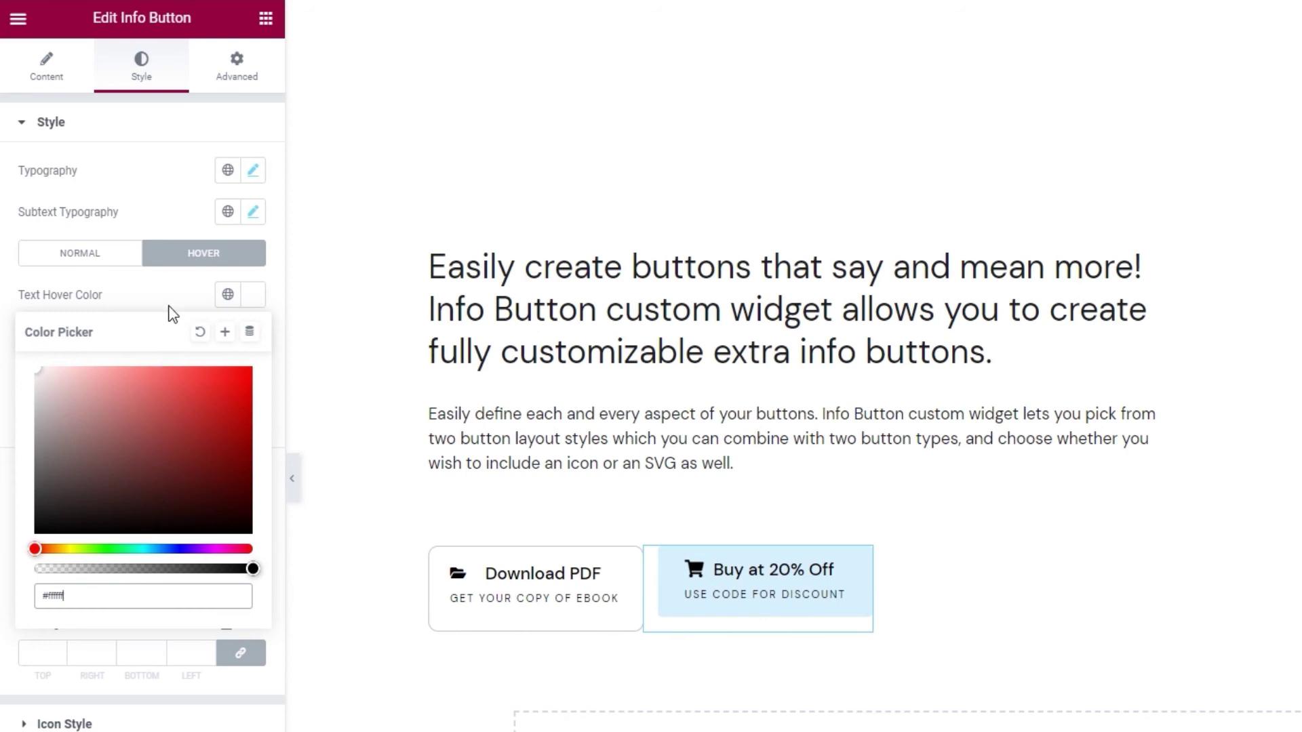
{"action": "left_click", "coordinate": [168, 300]}
{"action": "left_click", "coordinate": [254, 350]}
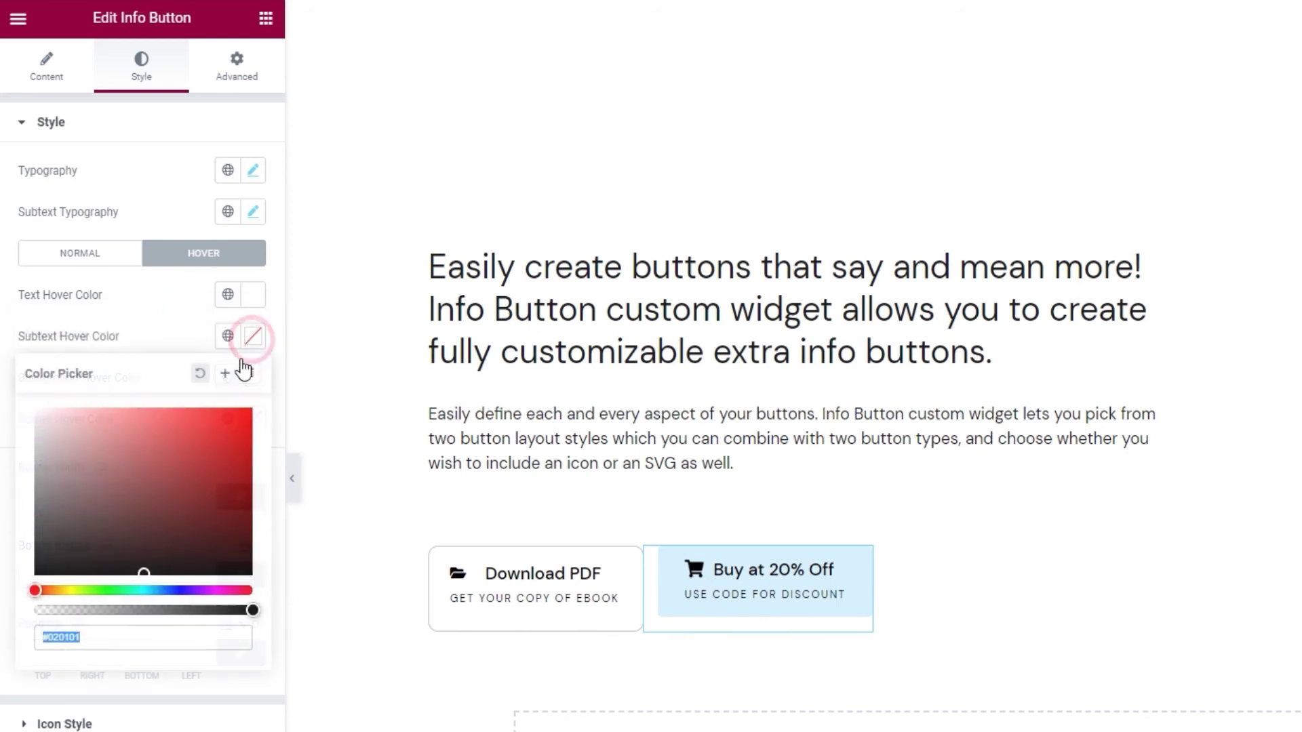
{"action": "left_click", "coordinate": [117, 640]}
{"action": "type", "text": "#ffffff"}
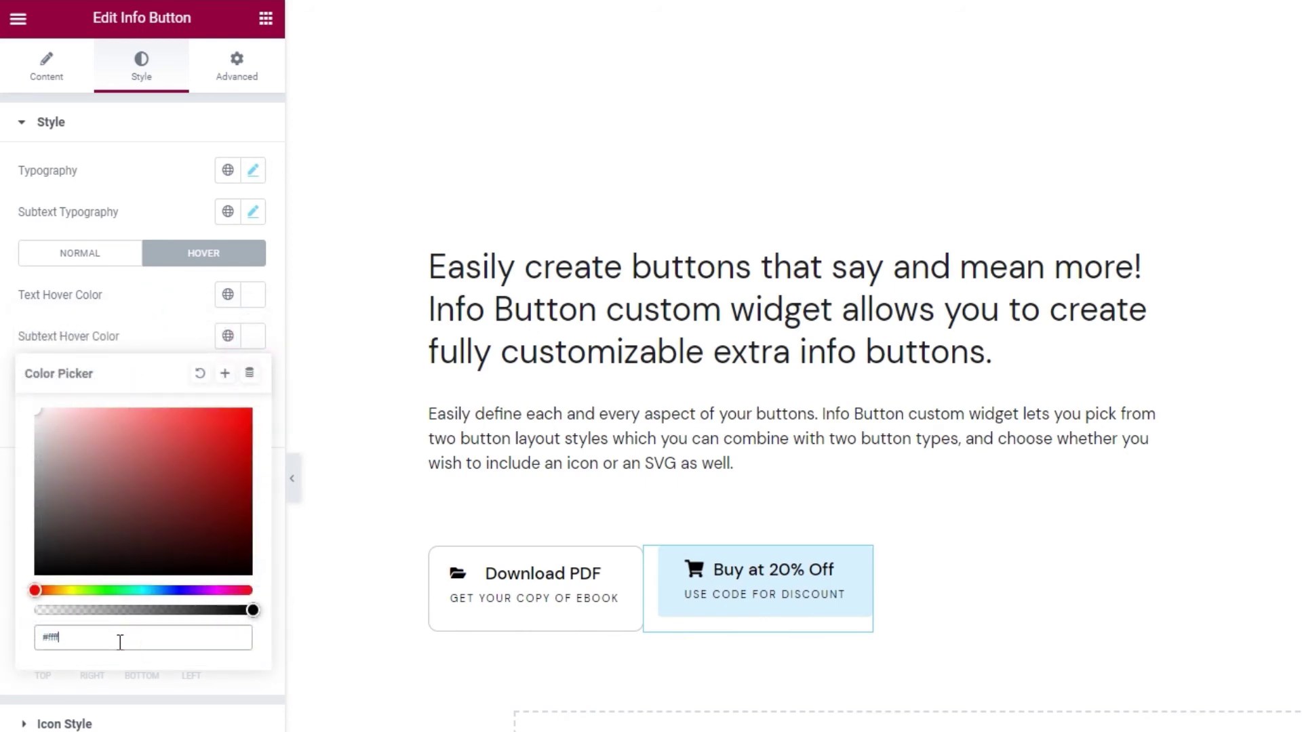
{"action": "left_click", "coordinate": [172, 336]}
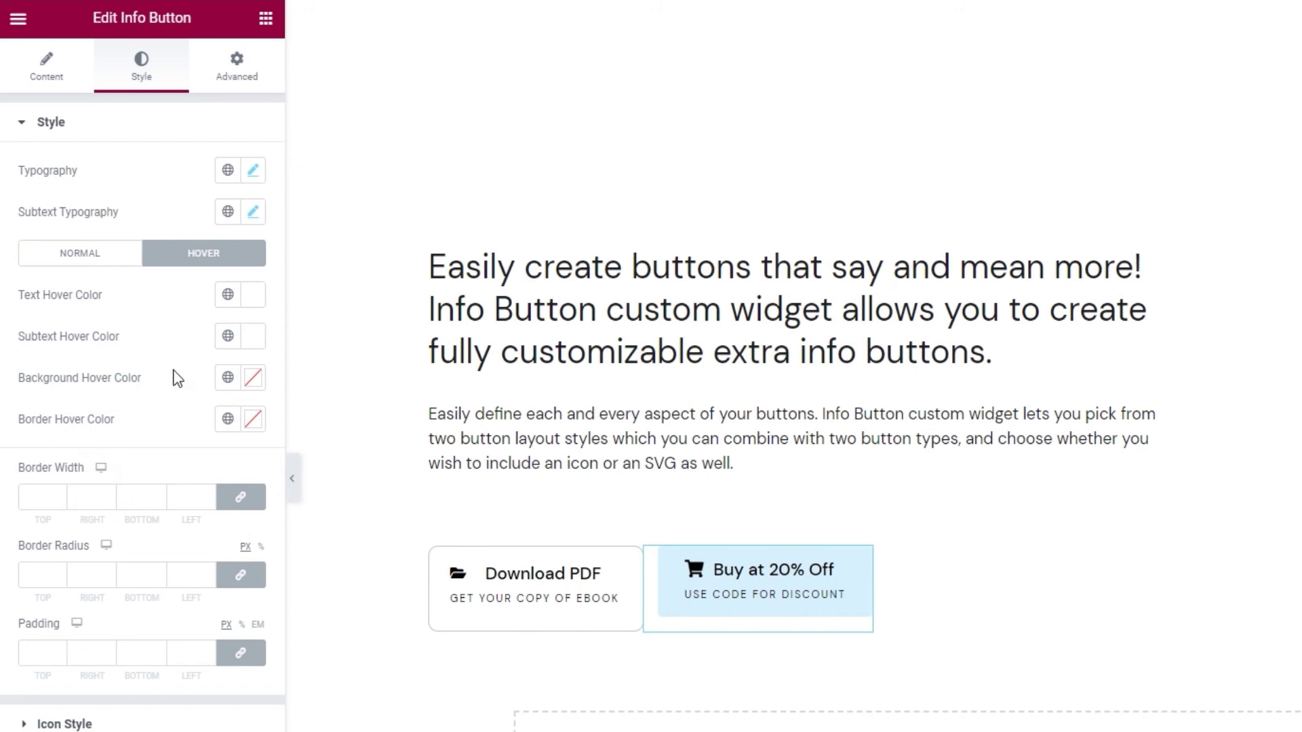
Set the background hover colour to light blue a7d4e8.
{"action": "left_click", "coordinate": [253, 382]}
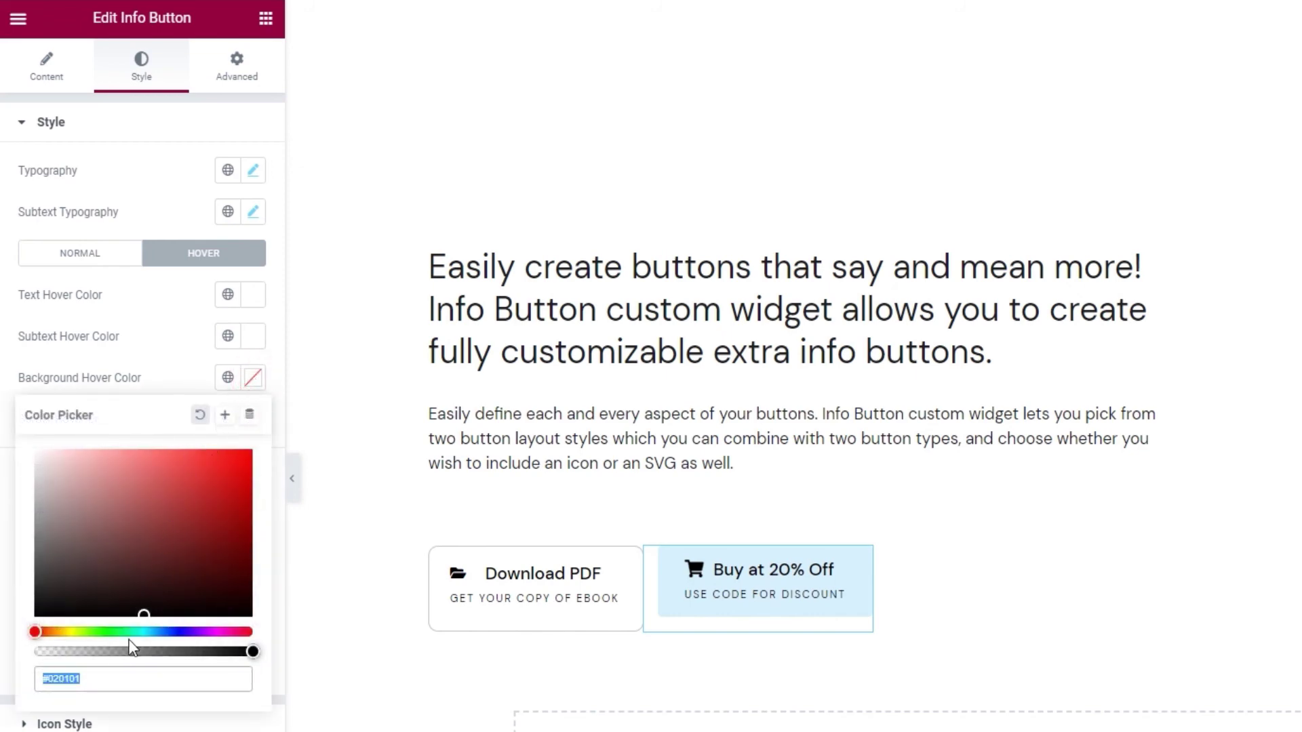
{"action": "double_click", "coordinate": [106, 680]}
{"action": "type", "text": "a7d4"}
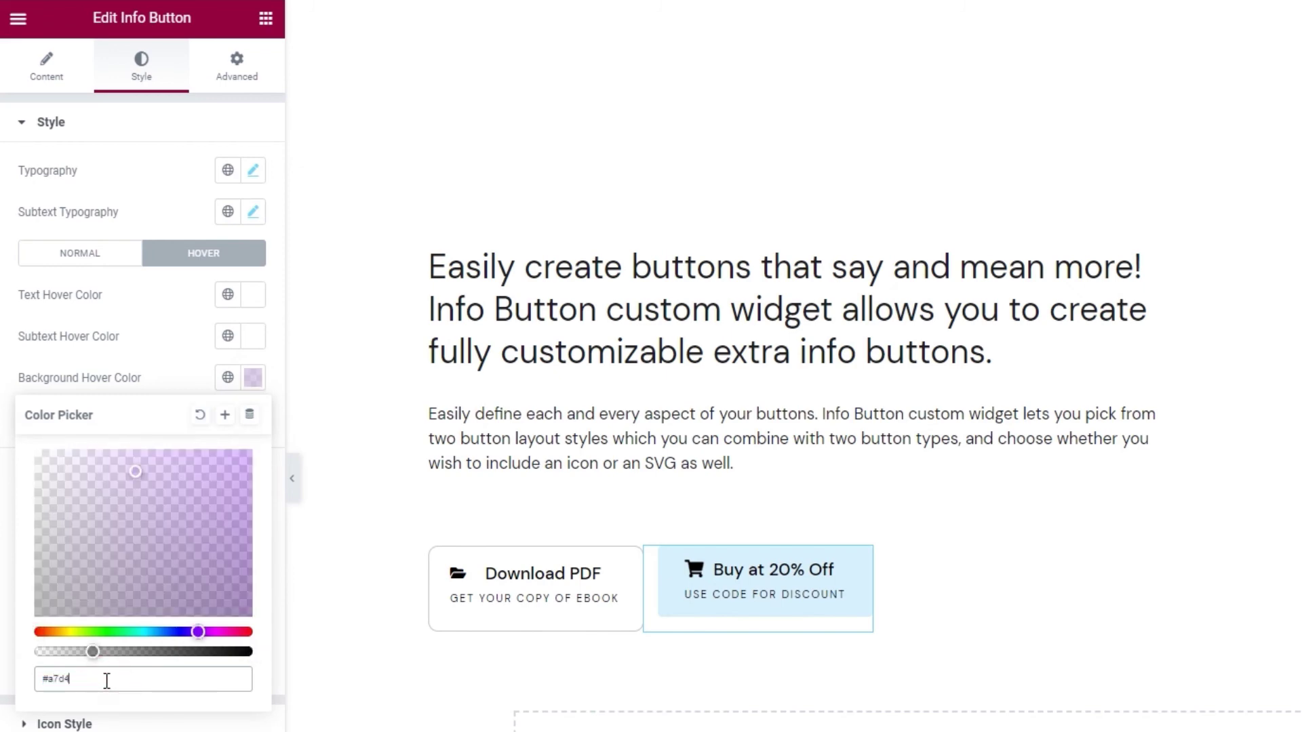
{"action": "type", "text": "e8"}
{"action": "left_click", "coordinate": [185, 373]}
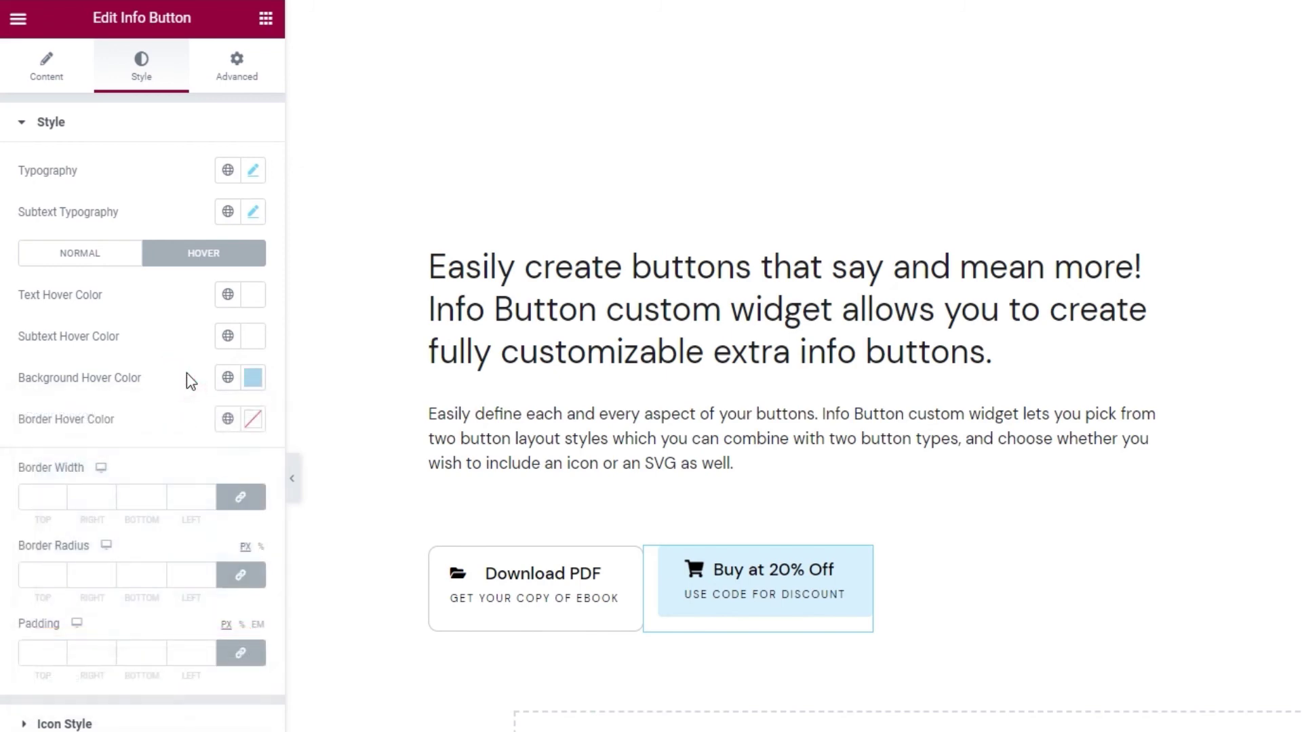
Set the button's border radius to 10 on all corners.
{"action": "left_click", "coordinate": [61, 572]}
{"action": "left_click", "coordinate": [61, 573]}
{"action": "left_click", "coordinate": [61, 572]}
{"action": "left_click", "coordinate": [60, 572]}
{"action": "left_click", "coordinate": [60, 573]}
{"action": "left_click", "coordinate": [61, 571]}
Unlink padding and set it to 14 top, 30 right, 21 bottom, 30 left.
{"action": "left_click", "coordinate": [223, 654]}
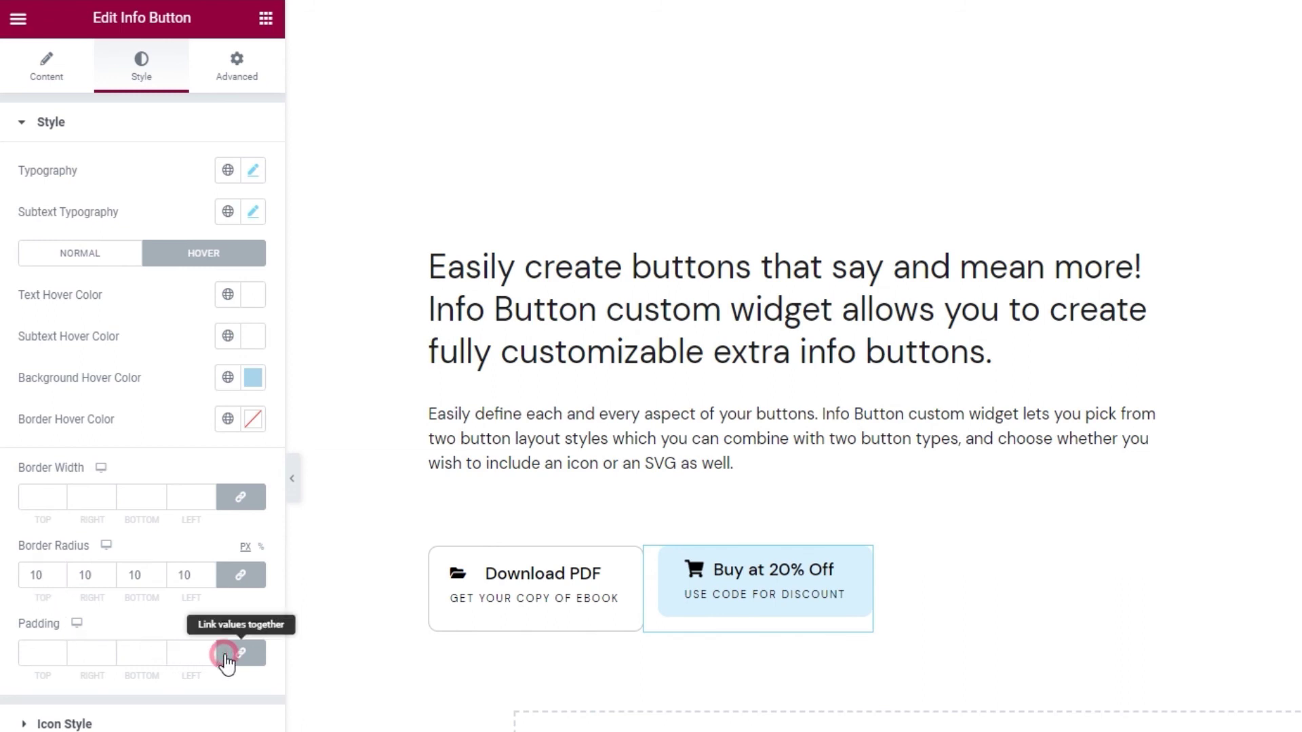
{"action": "left_click_drag", "start_coordinate": [51, 651], "coordinate": [30, 645]}
{"action": "type", "text": "14"}
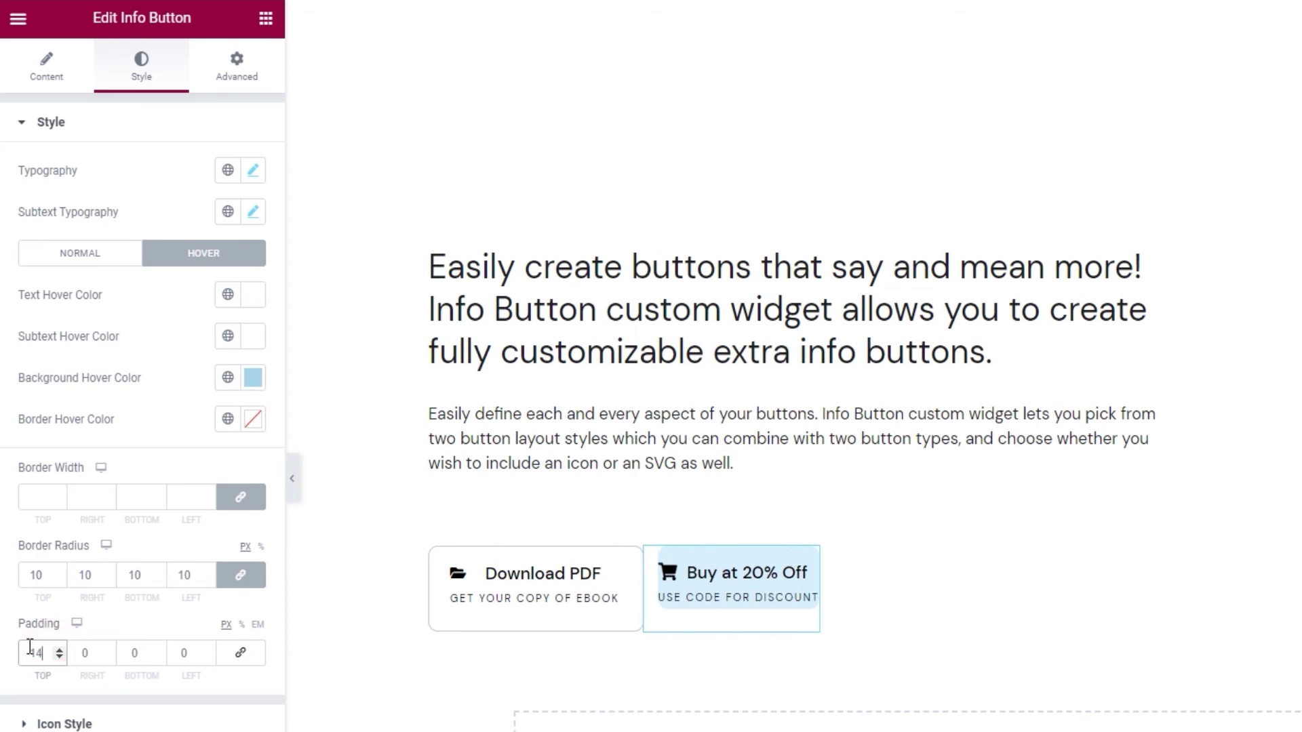
{"action": "left_click", "coordinate": [76, 652]}
{"action": "type", "text": "3"}
{"action": "left_click", "coordinate": [129, 653]}
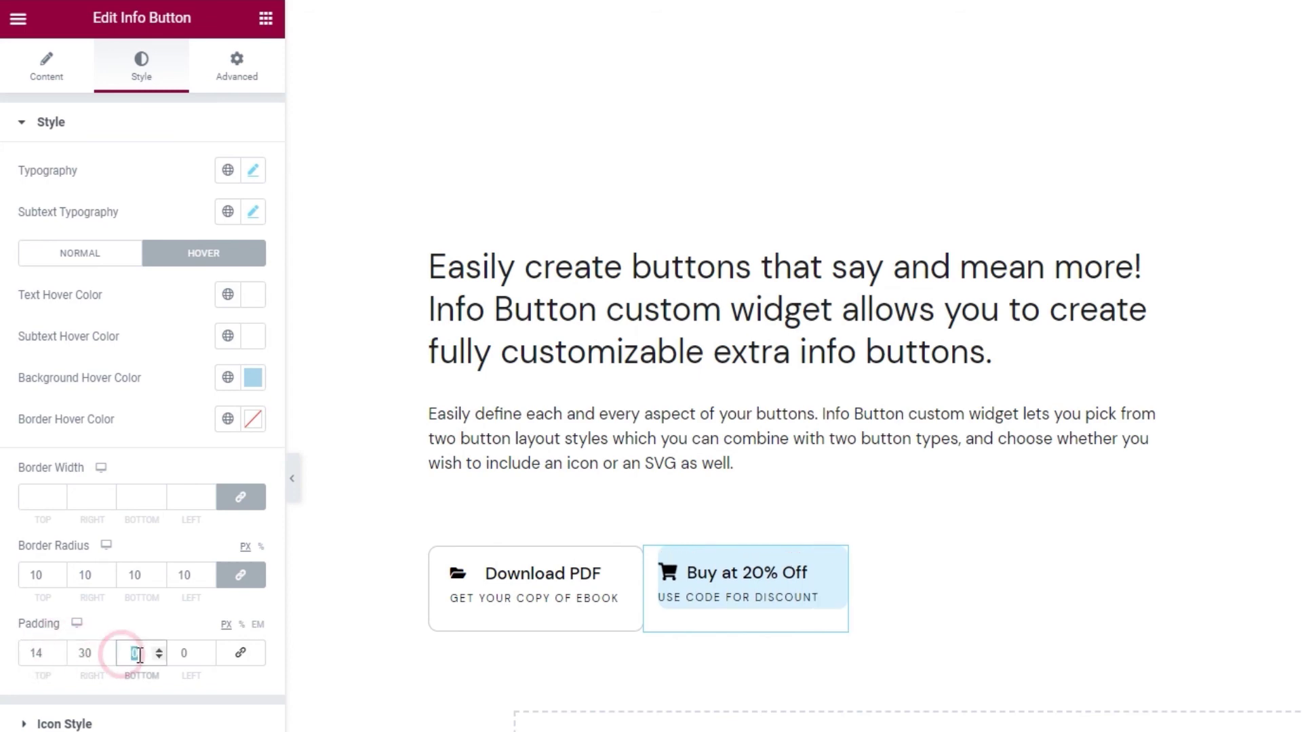
{"action": "type", "text": "21"}
{"action": "left_click", "coordinate": [183, 663]}
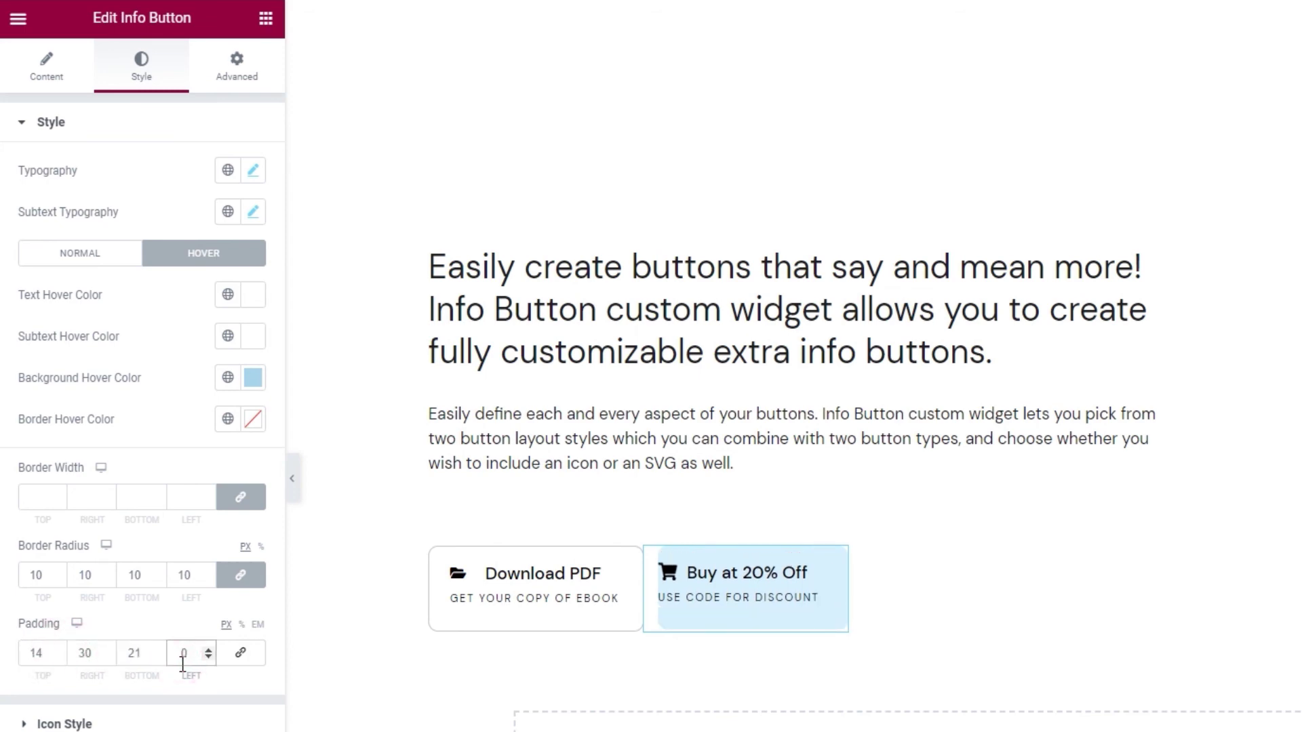
{"action": "type", "text": "3"}
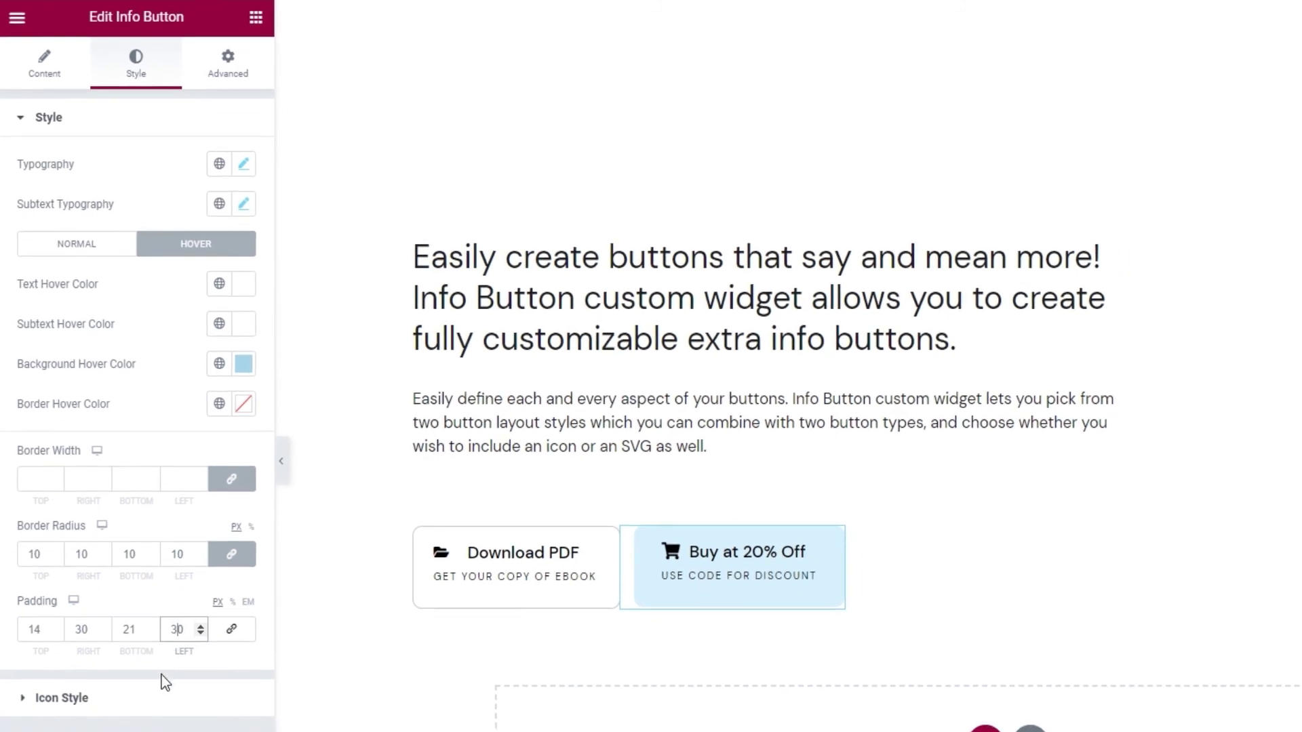
{"action": "left_click", "coordinate": [154, 694]}
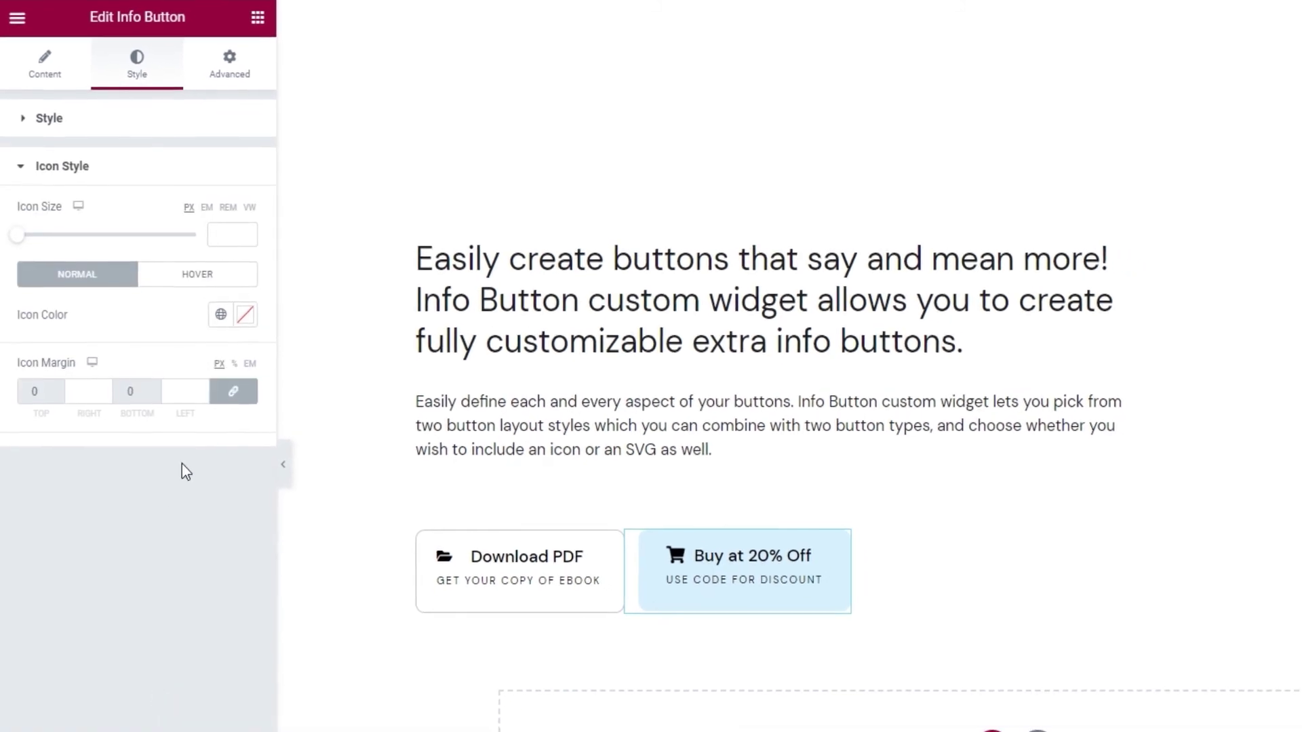
Set the cart icon size to 15 and its colour to #000000.
{"action": "left_click", "coordinate": [229, 237]}
{"action": "type", "text": "15"}
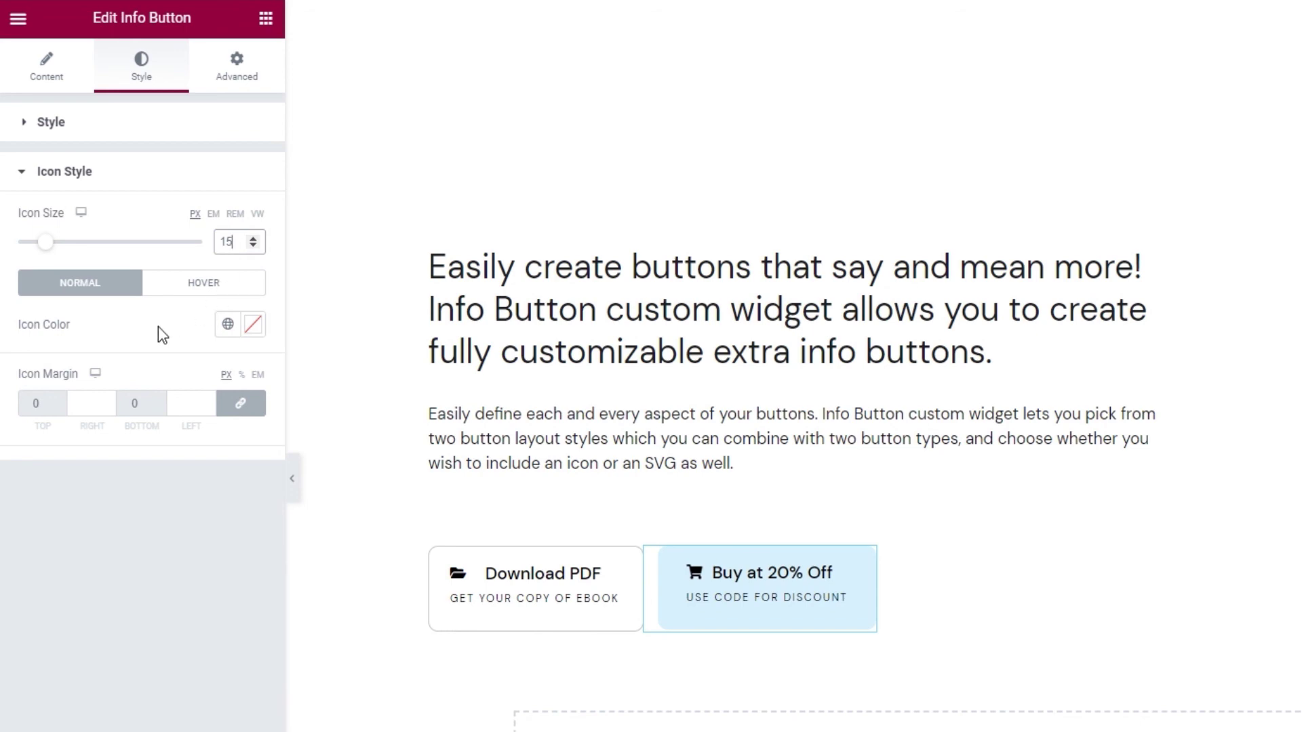
{"action": "left_click", "coordinate": [252, 324]}
{"action": "left_click", "coordinate": [114, 620]}
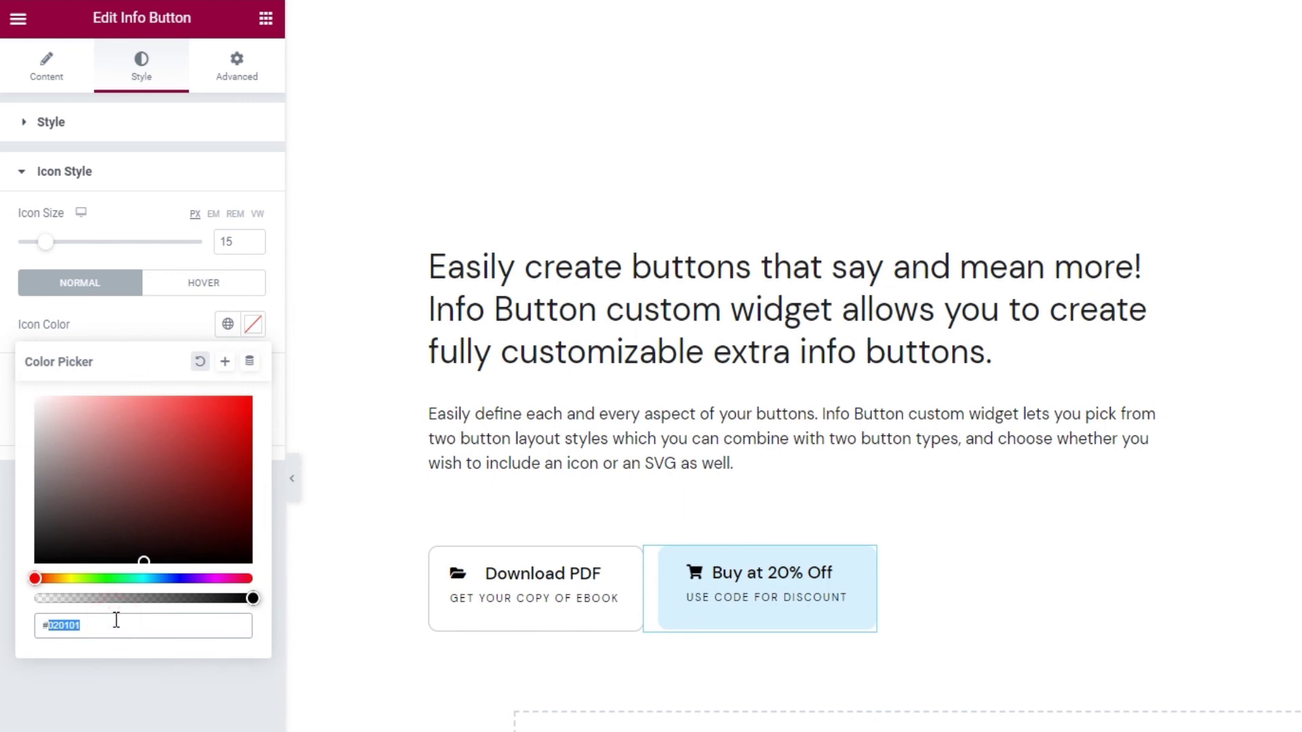
{"action": "type", "text": "#000000"}
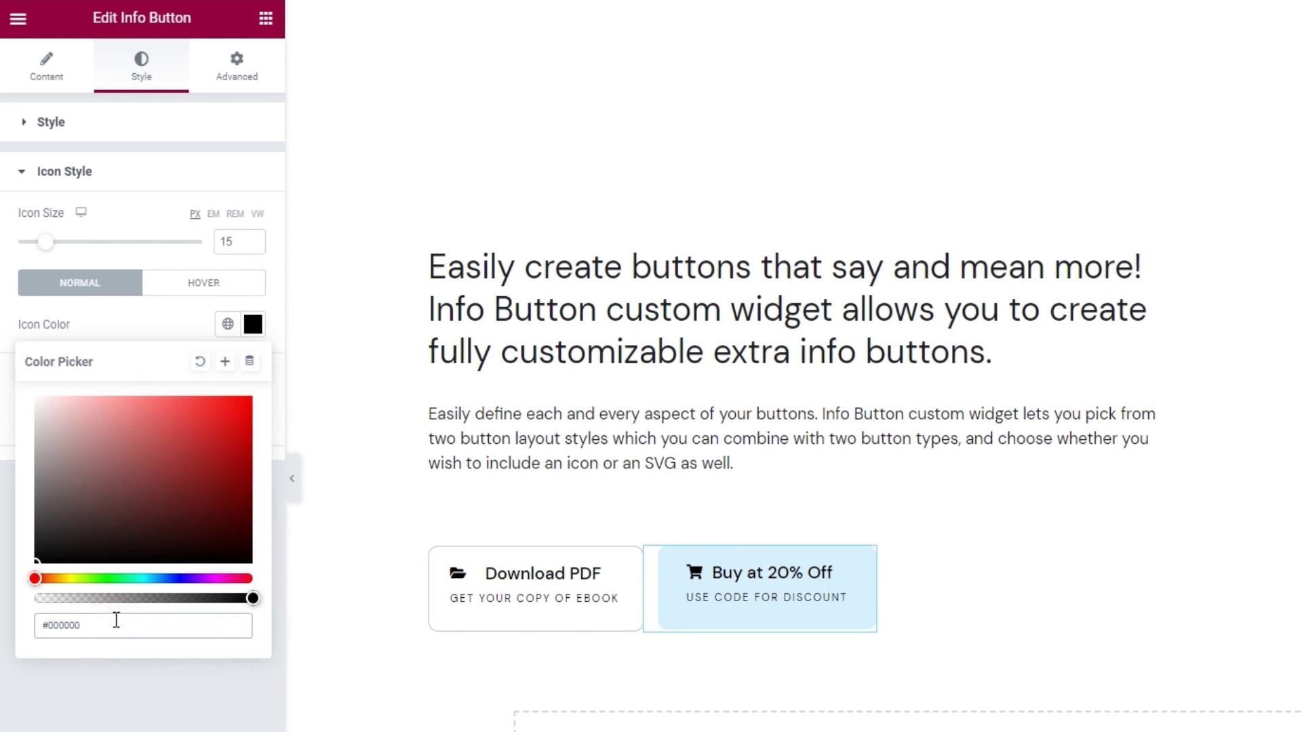
{"action": "left_click", "coordinate": [172, 328]}
In the icon's hover state, keep white colour and set Move Icon to None.
{"action": "left_click", "coordinate": [195, 289]}
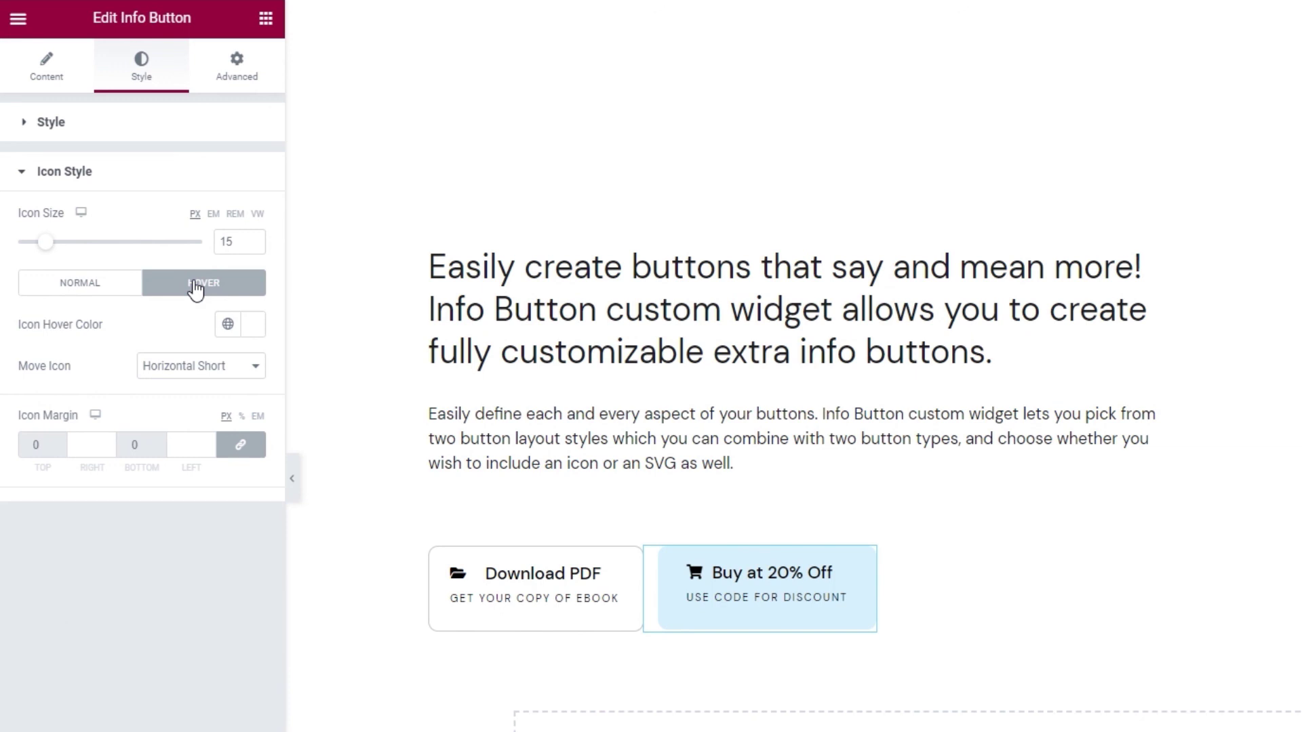
{"action": "left_click", "coordinate": [252, 328]}
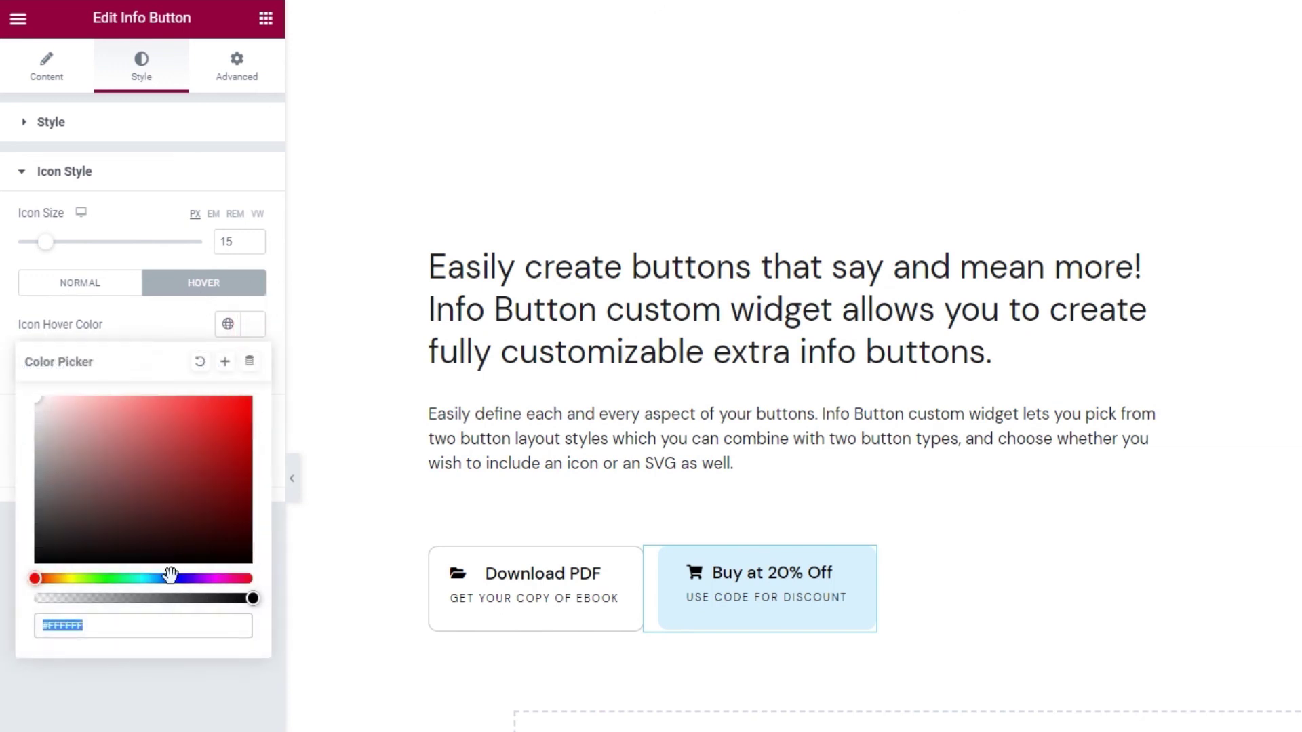
{"action": "left_click", "coordinate": [189, 327]}
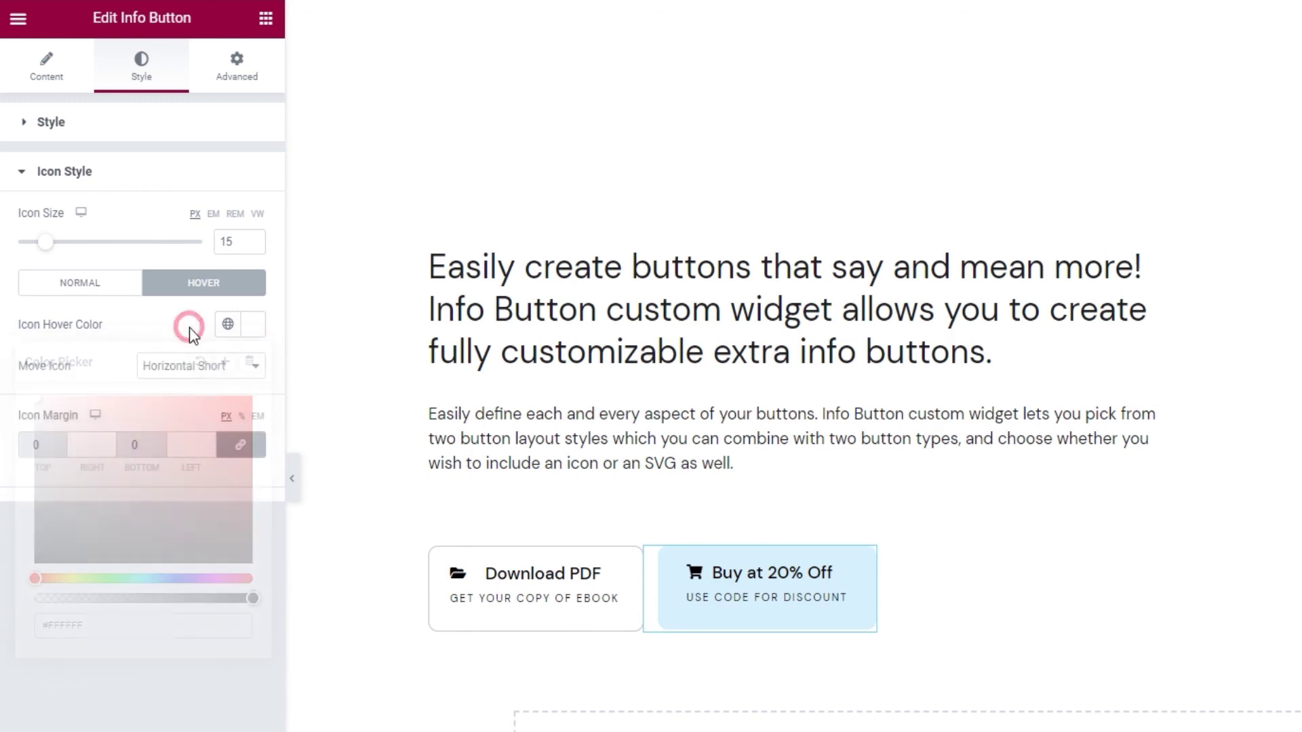
{"action": "left_click", "coordinate": [201, 369]}
{"action": "key", "text": "Down"}
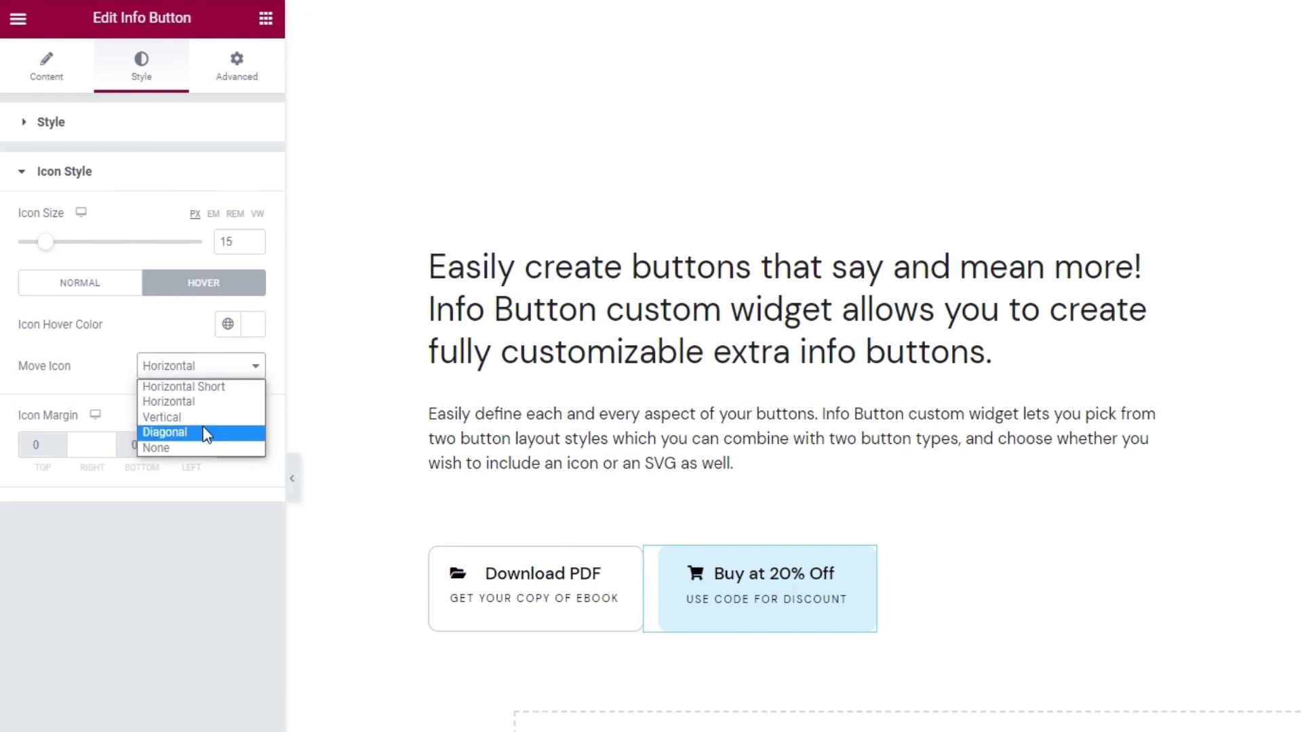
{"action": "left_click", "coordinate": [211, 448]}
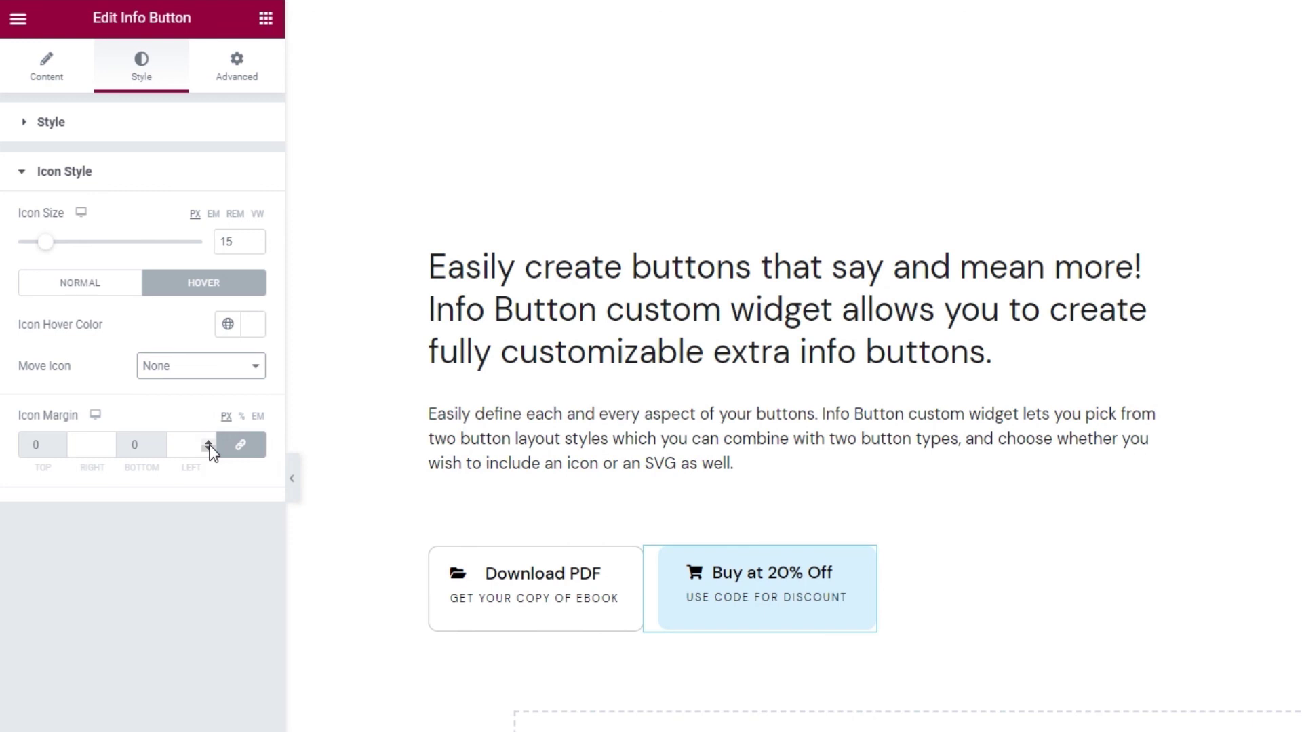
Unlink the icon margin and give it a 10 px right margin.
{"action": "left_click", "coordinate": [239, 451]}
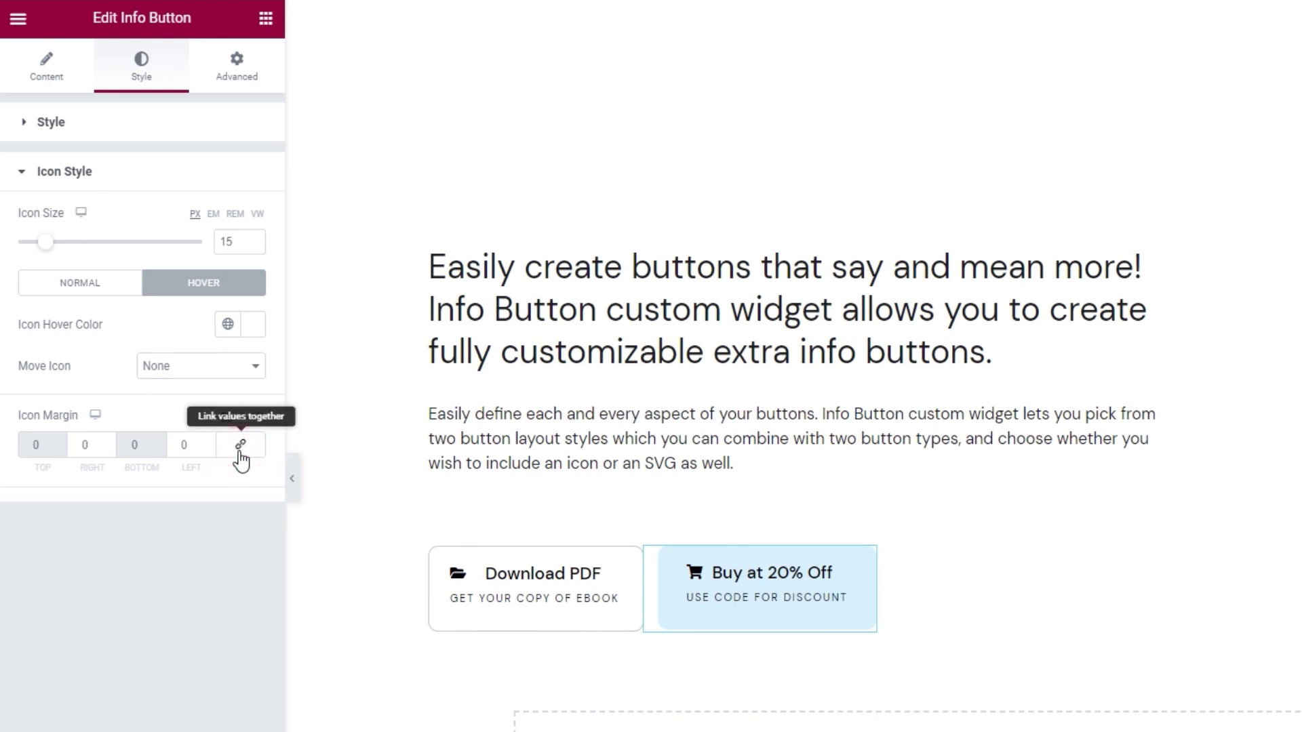
{"action": "left_click", "coordinate": [83, 447]}
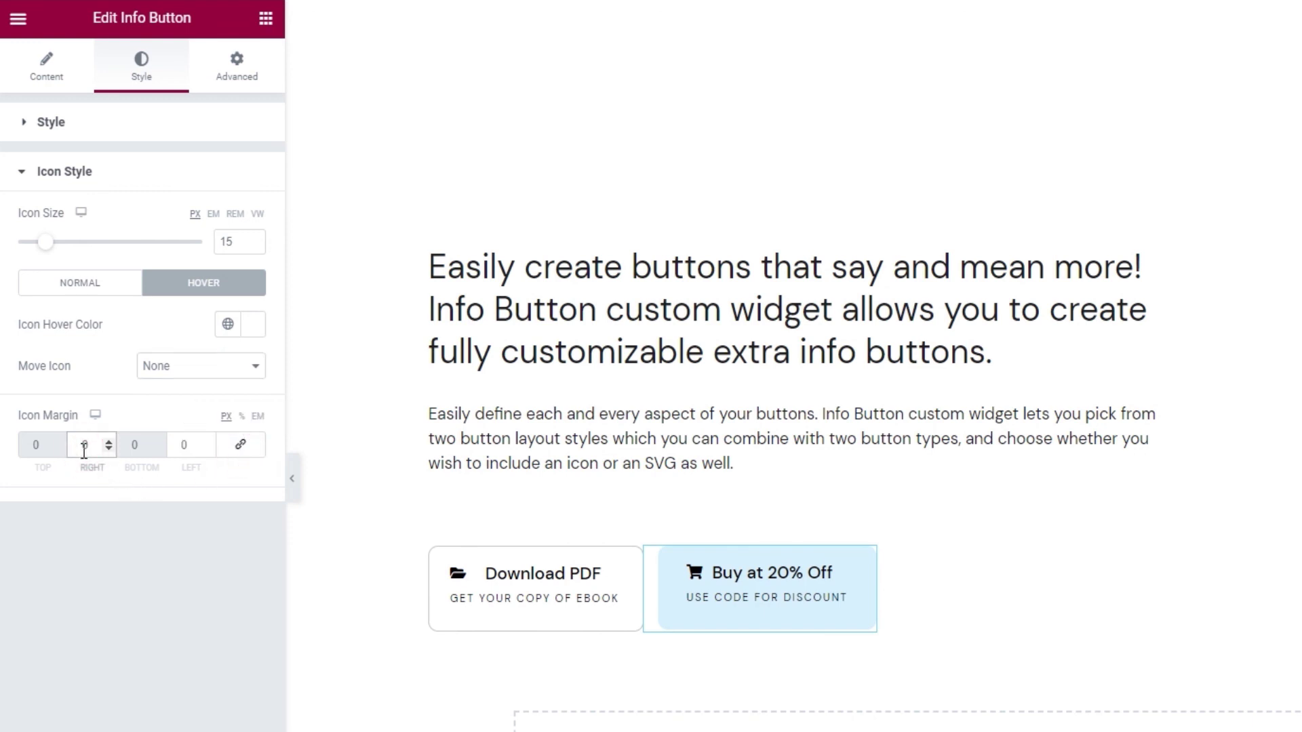
{"action": "type", "text": "1"}
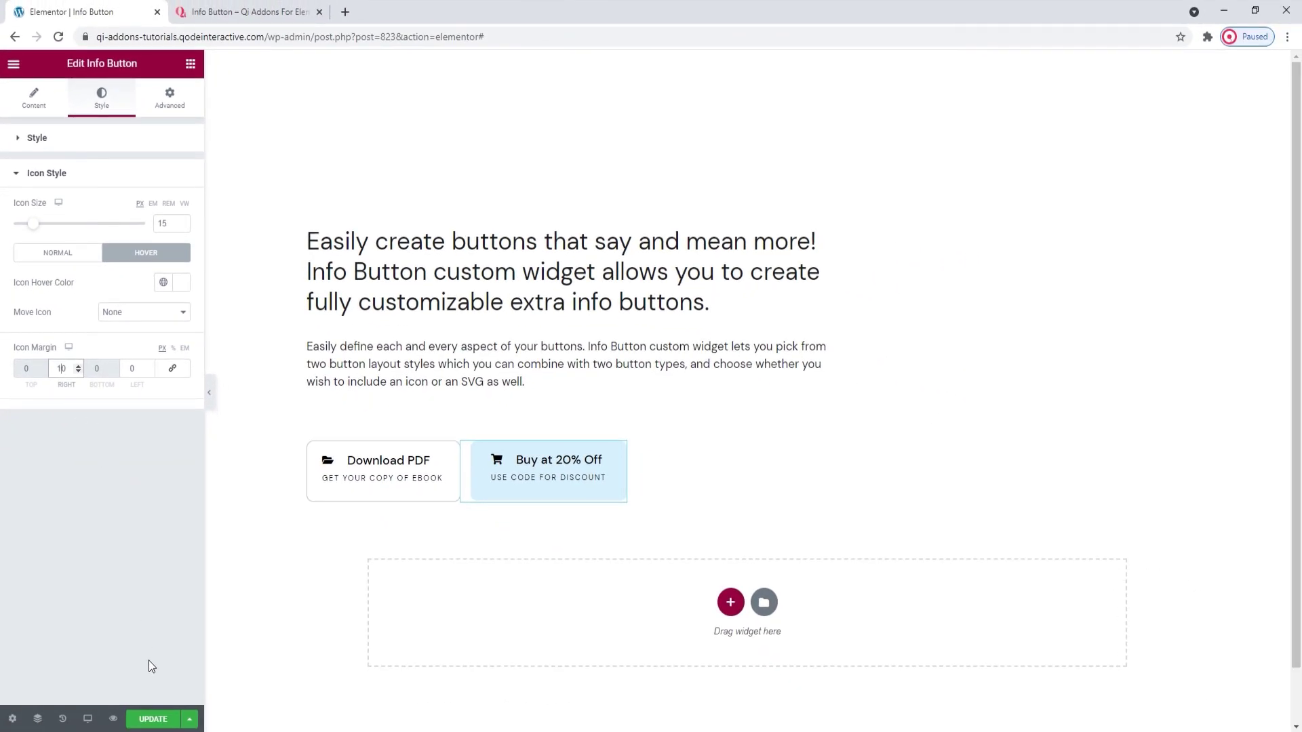
Save the page changes with the green Update button.
{"action": "left_click", "coordinate": [150, 719]}
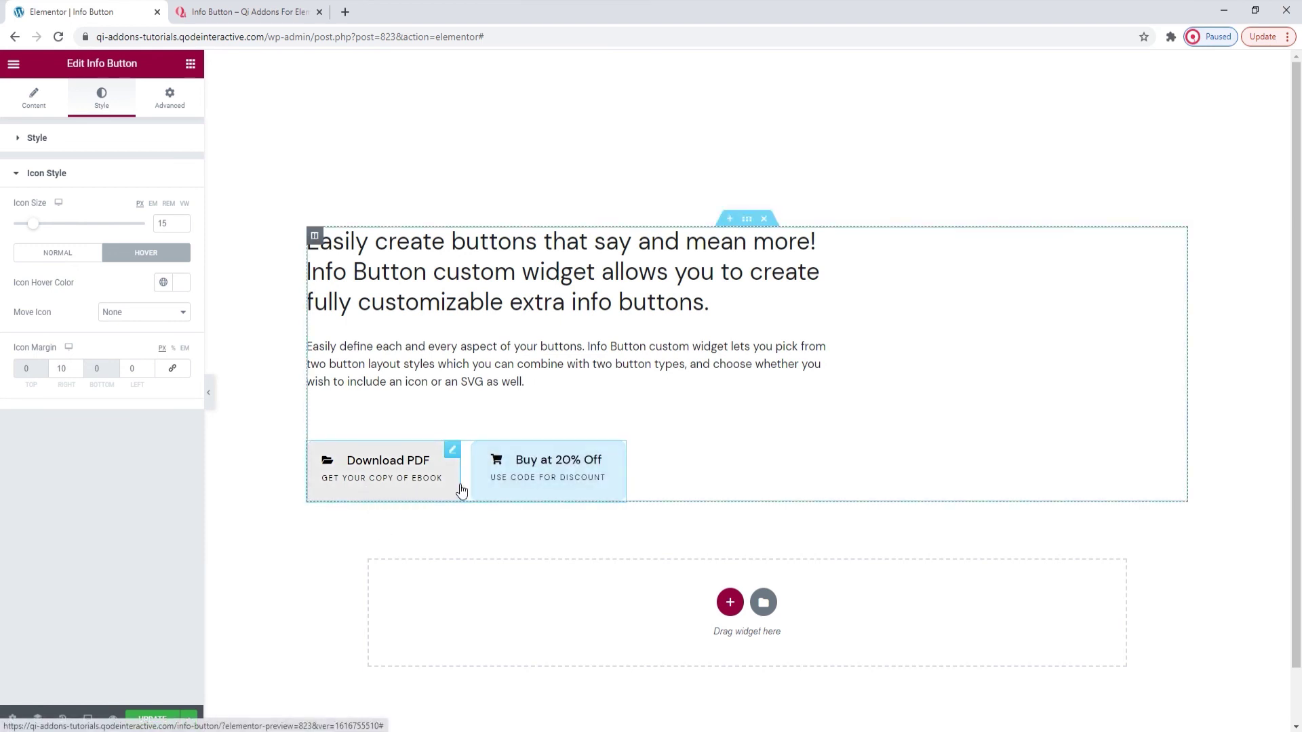
{"action": "scroll", "coordinate": [366, 539], "scroll_direction": "down", "scroll_amount": 1}
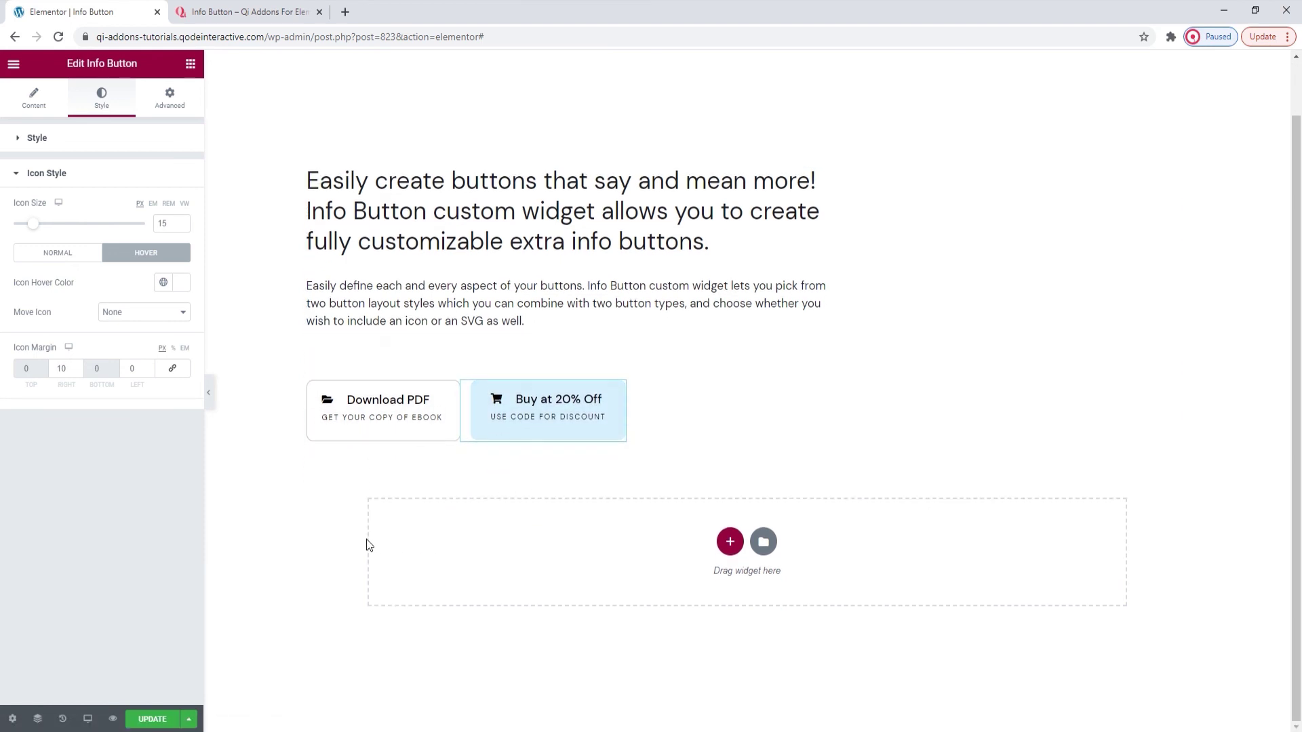
{"action": "left_click", "coordinate": [162, 720]}
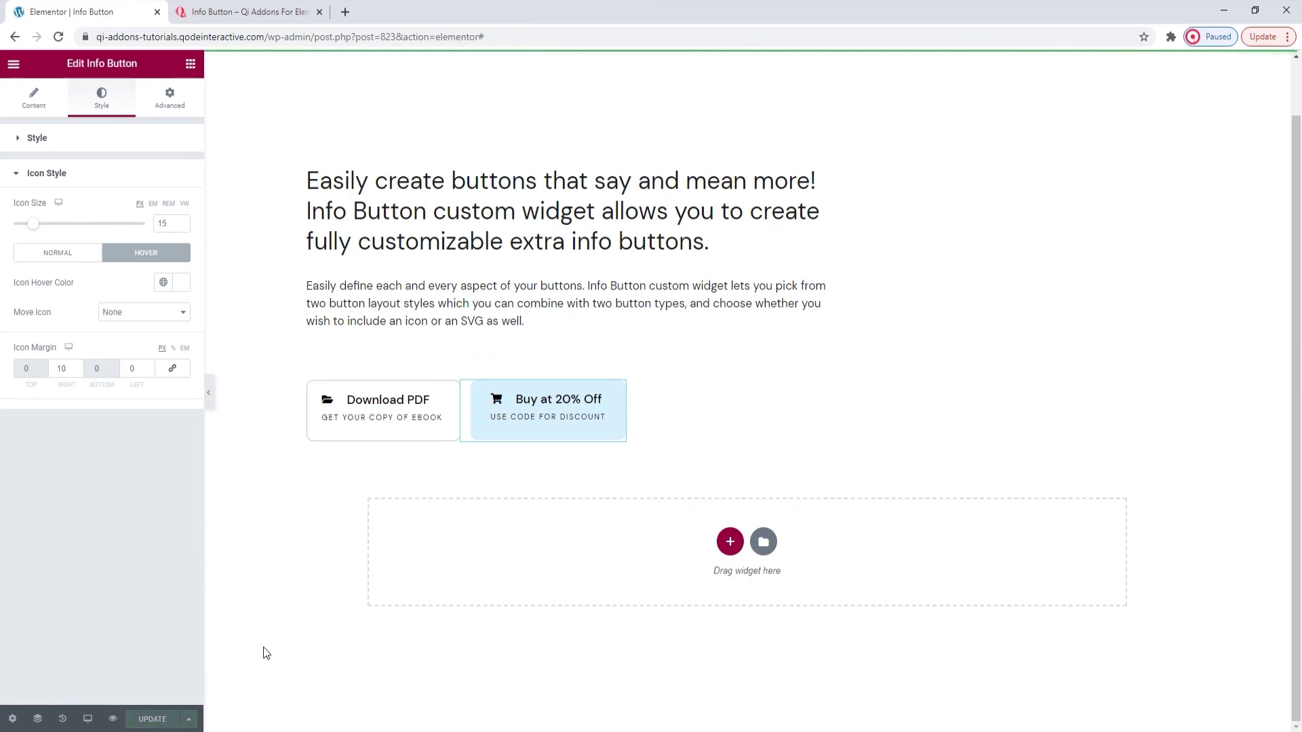
Return to the Qi Addons Info Button demo tab and scroll to Layouts & Types.
{"action": "left_click", "coordinate": [221, 12]}
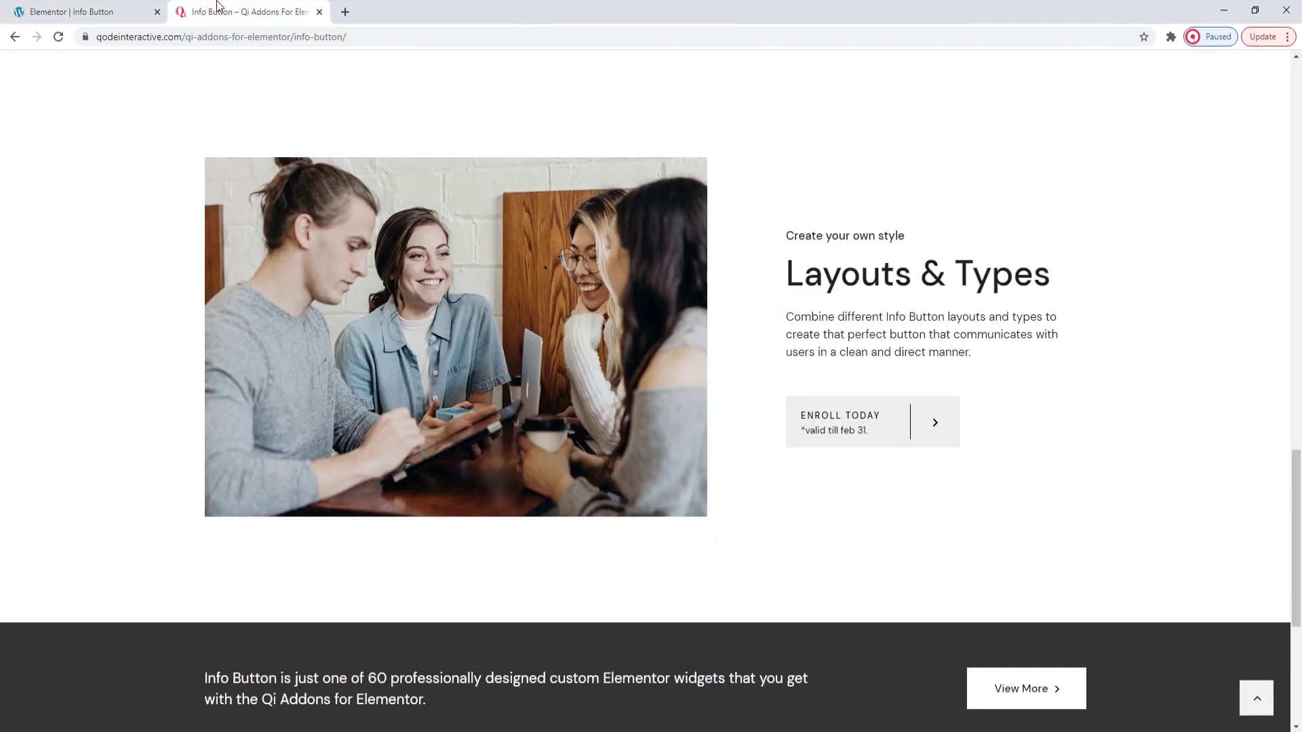
{"action": "left_click", "coordinate": [1253, 702]}
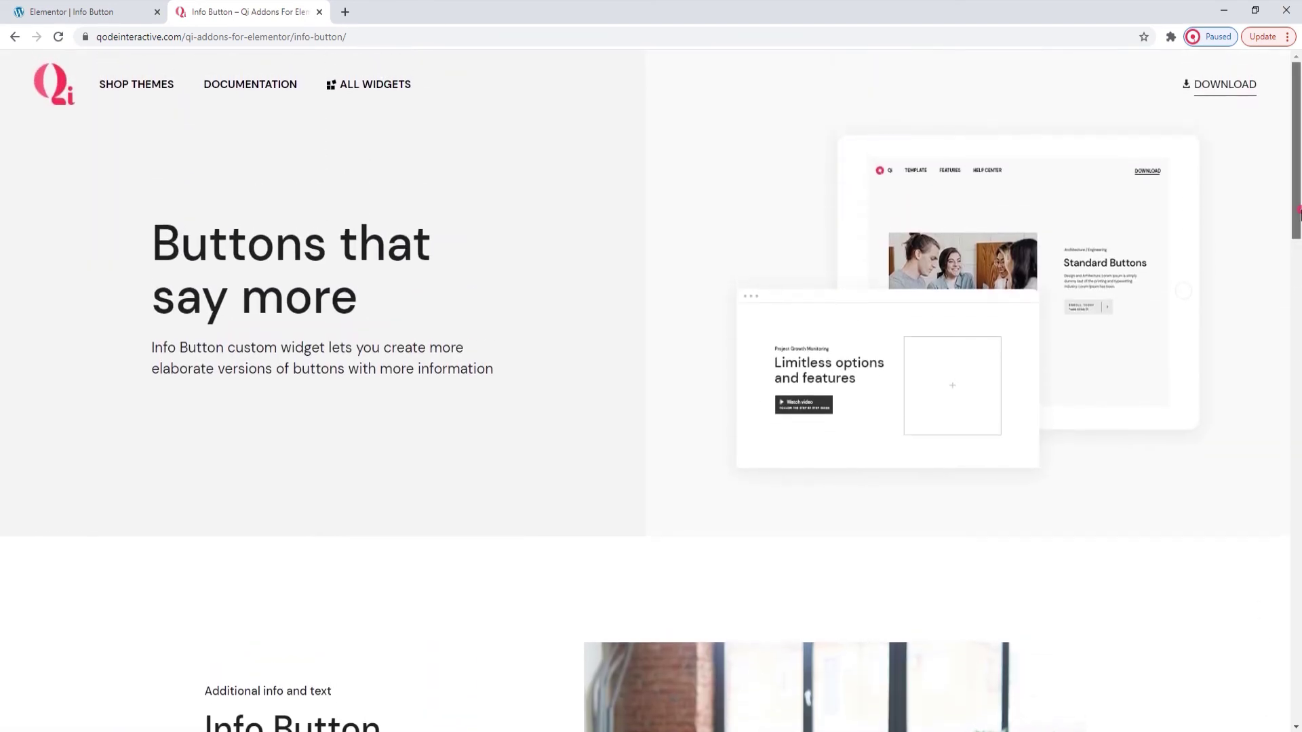
{"action": "left_click_drag", "start_coordinate": [1298, 218], "coordinate": [1299, 601]}
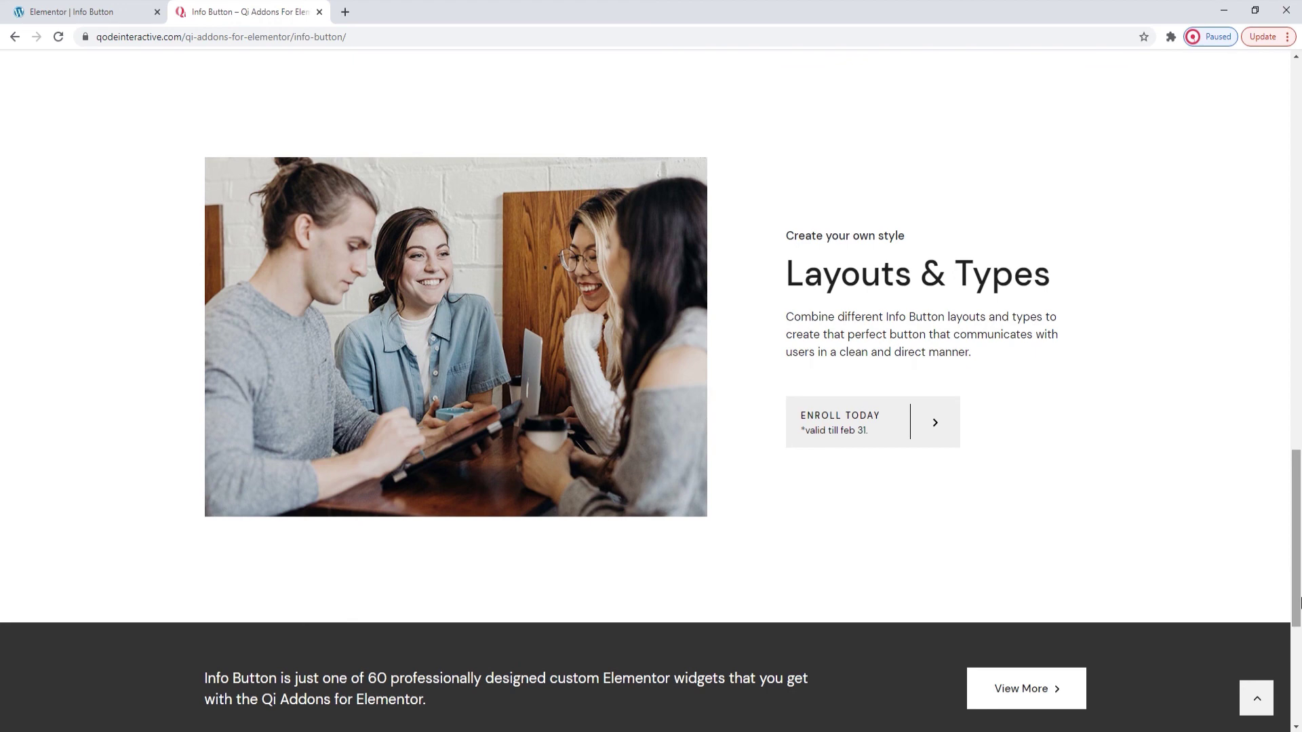